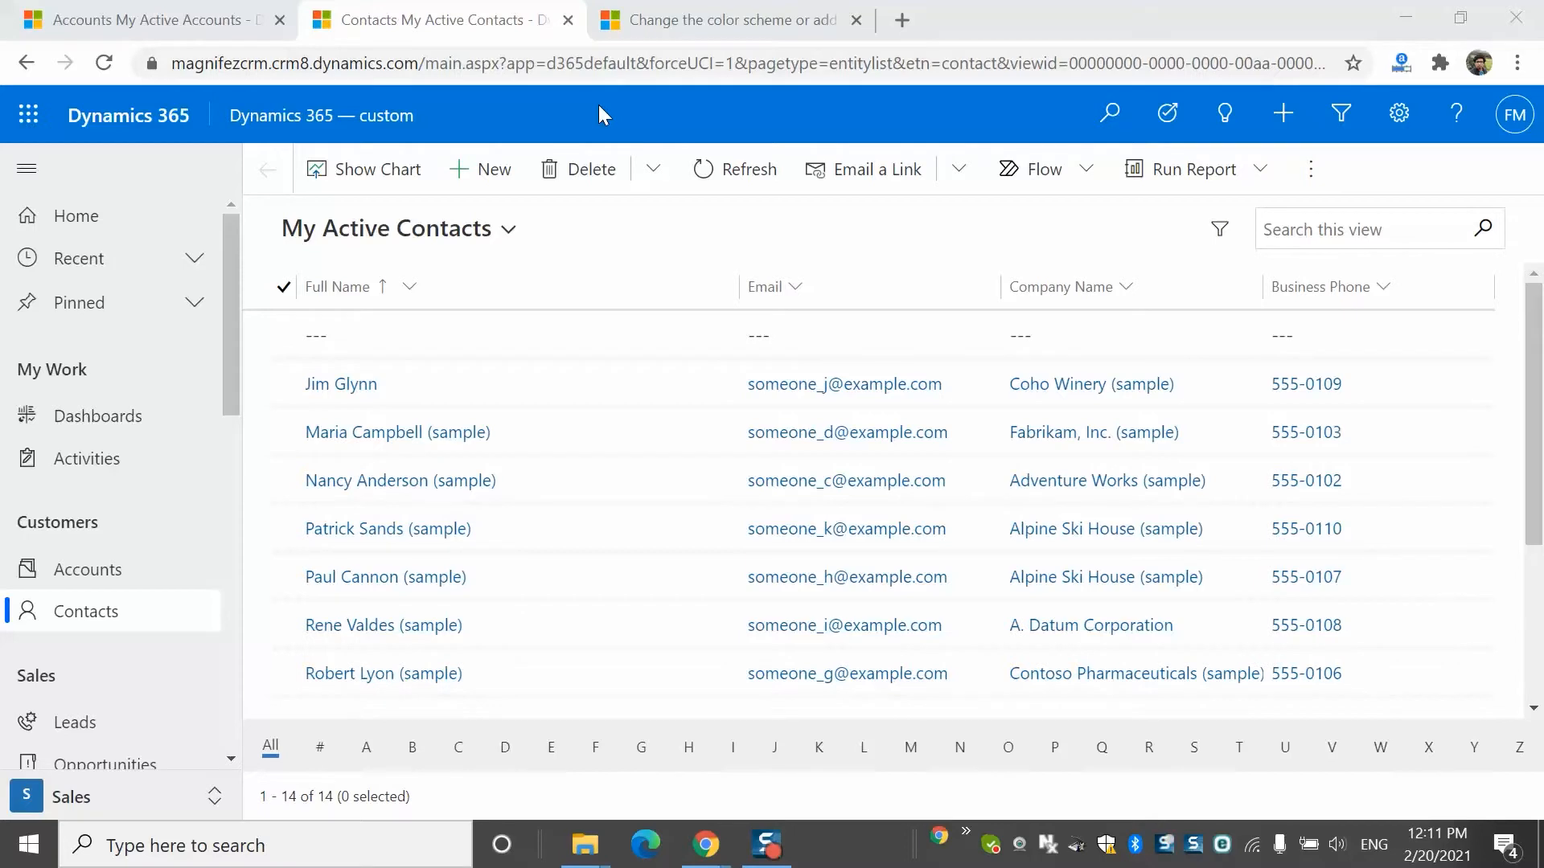
Open the advanced settings and go to the organization's Themes under Customizations
{"action": "left_click", "coordinate": [1406, 141]}
{"action": "left_click", "coordinate": [1239, 234]}
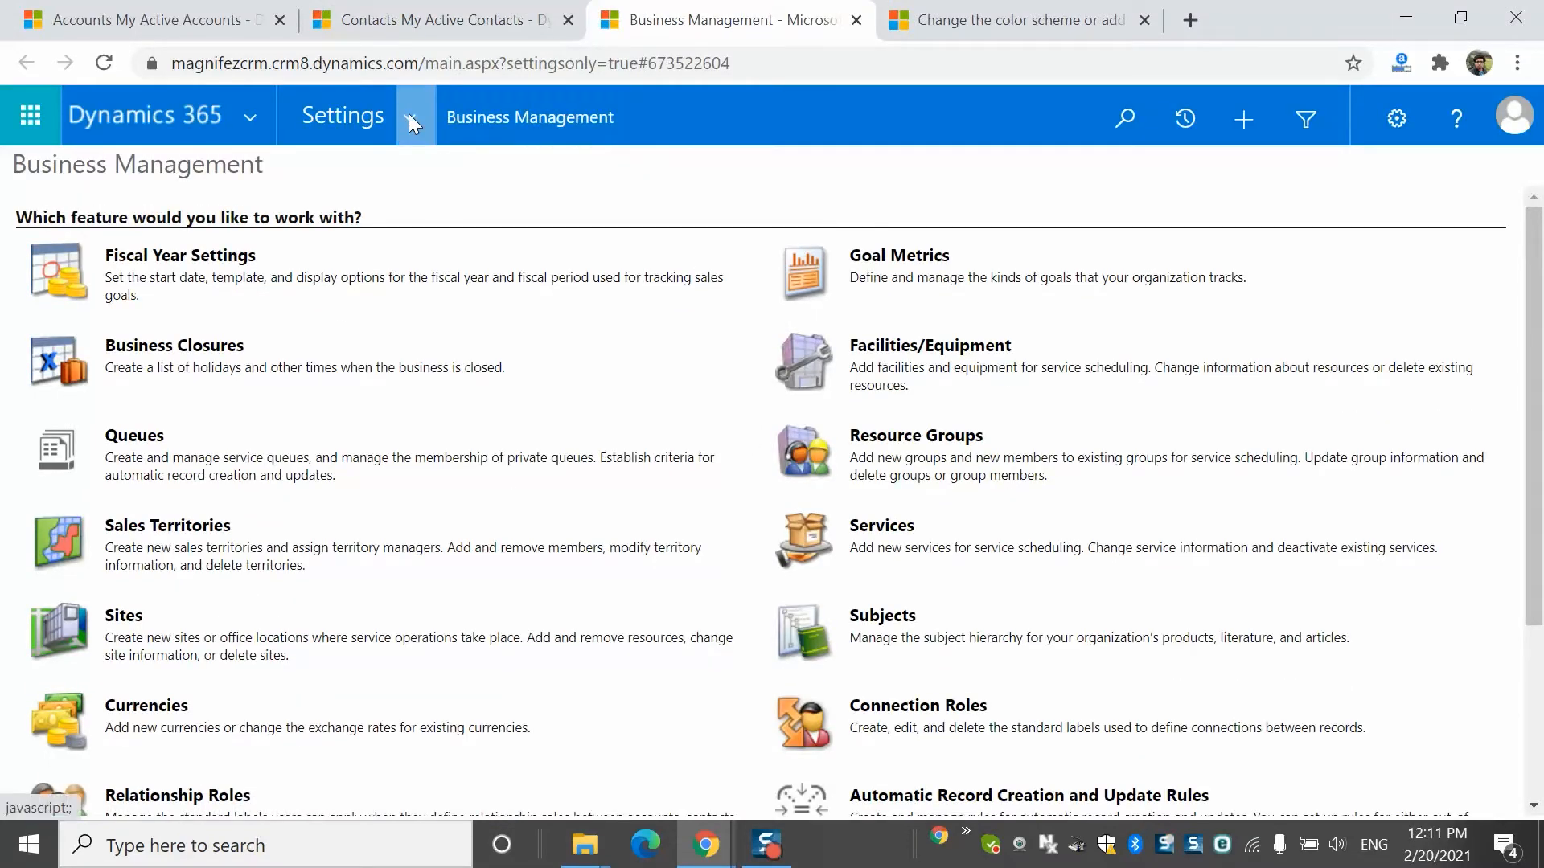
{"action": "left_click", "coordinate": [409, 113]}
{"action": "left_click", "coordinate": [412, 347]}
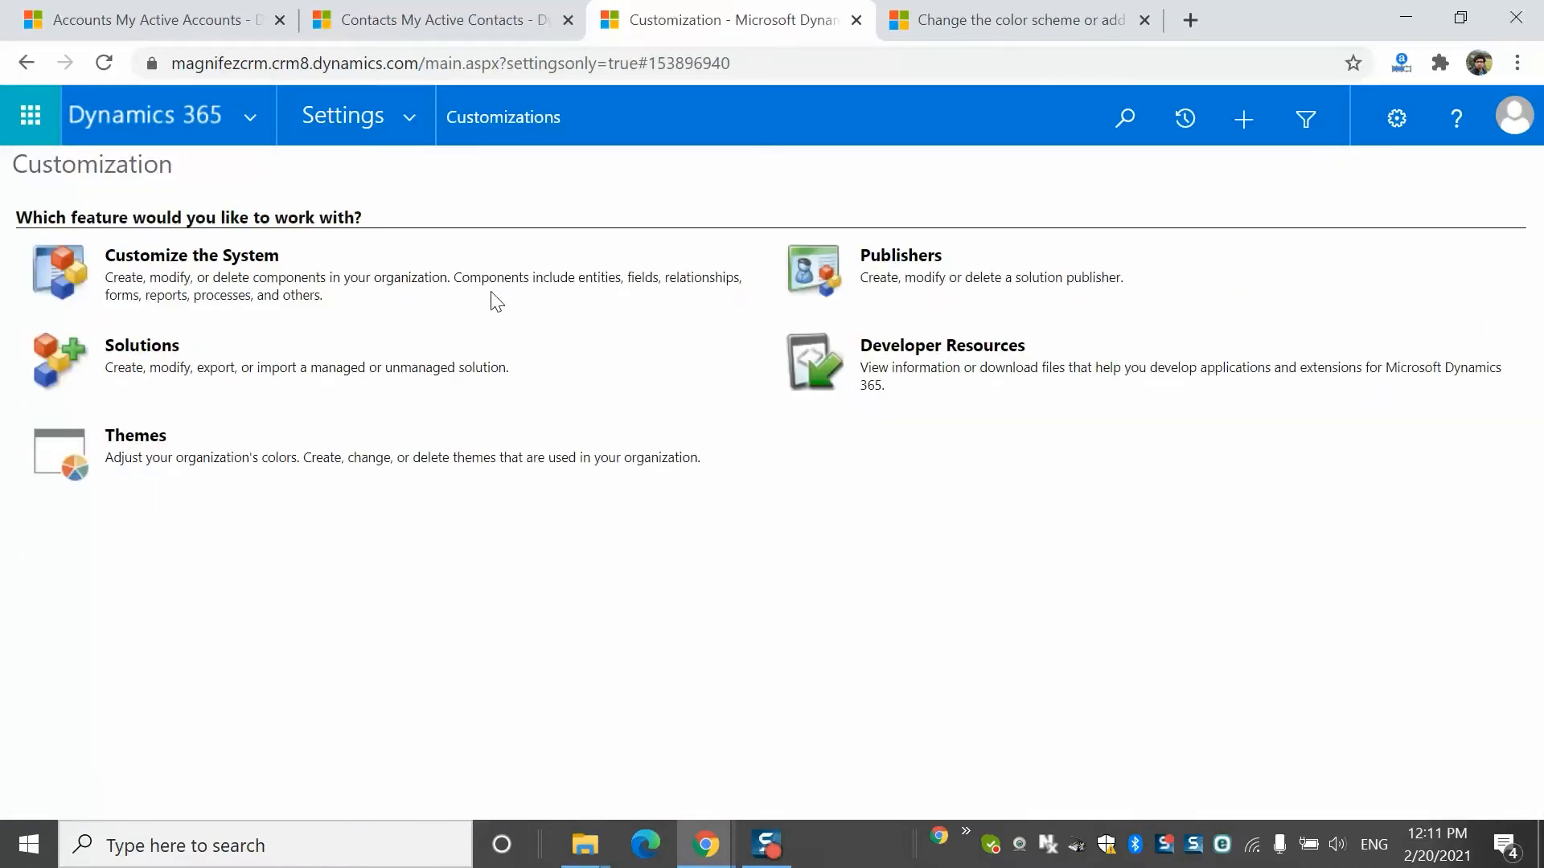
{"action": "left_click", "coordinate": [134, 448]}
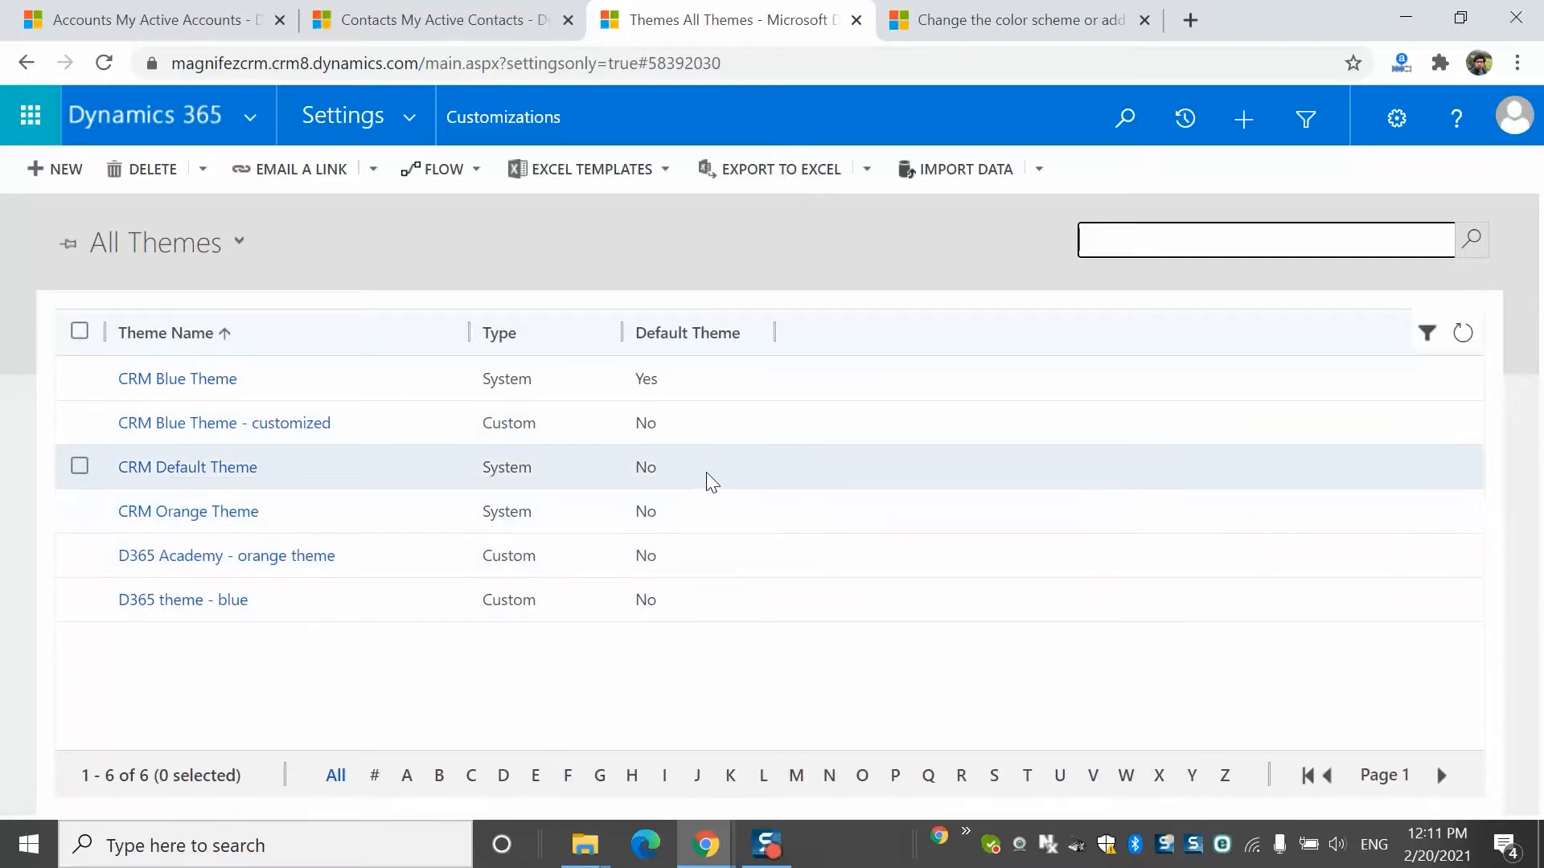
Open the CRM Default Theme and review its navigation bar and UI element colors
{"action": "left_click", "coordinate": [707, 466]}
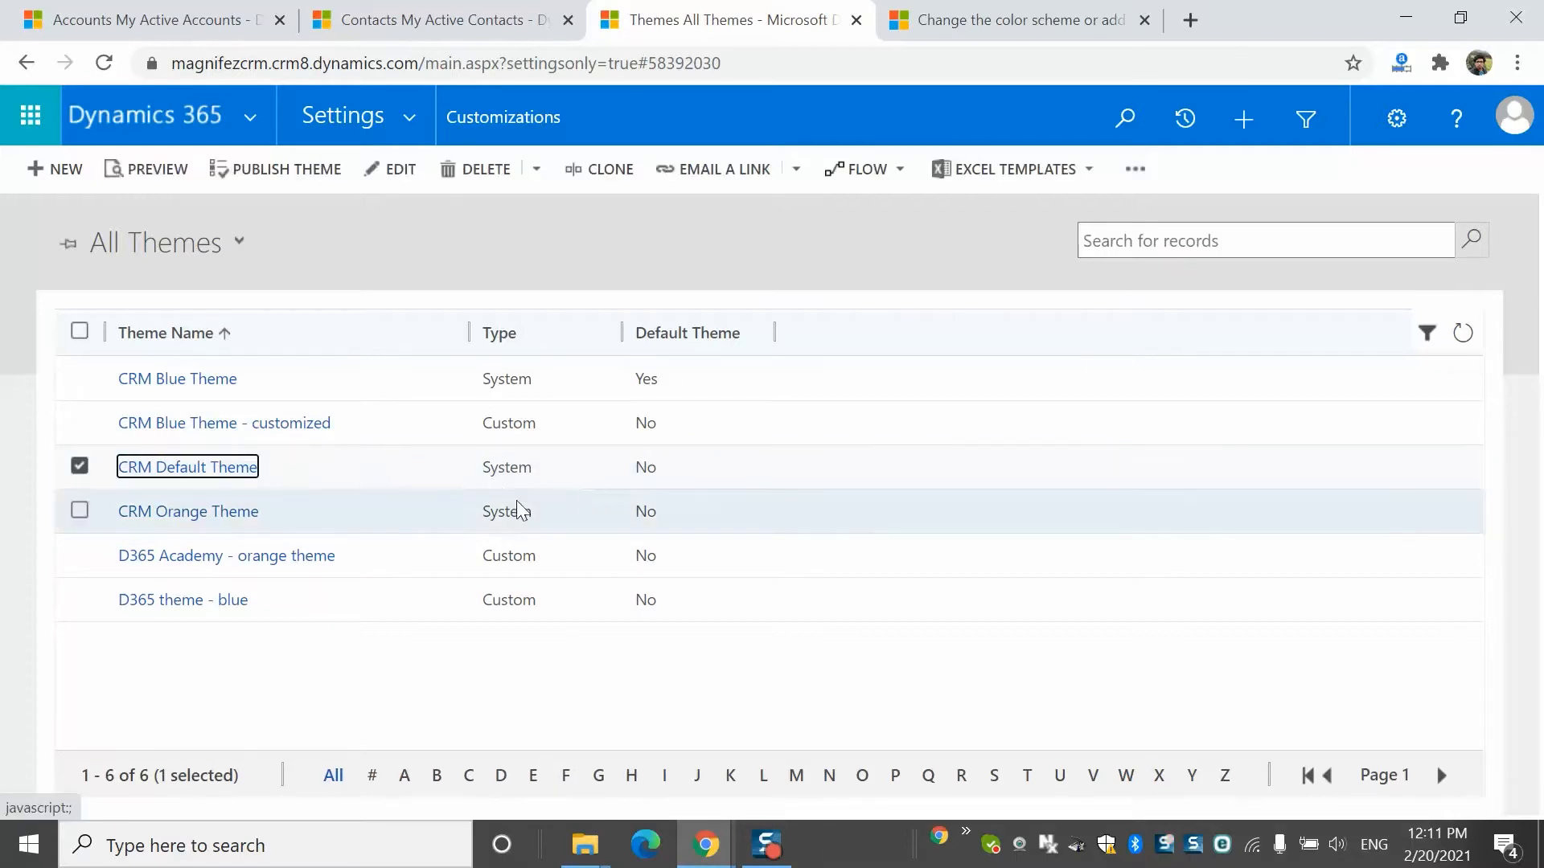
{"action": "left_click", "coordinate": [688, 524]}
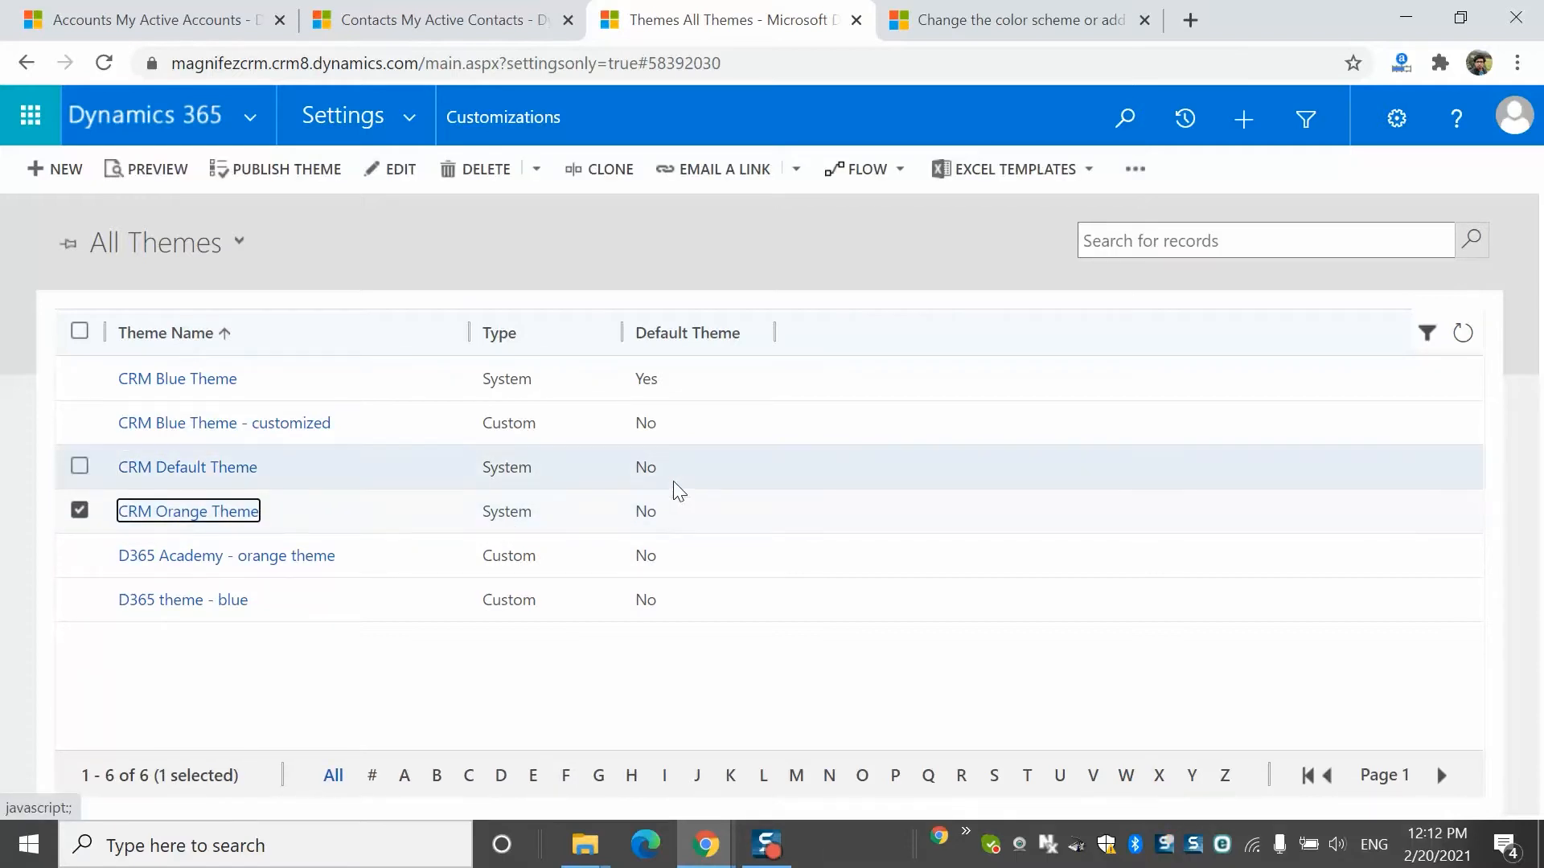
{"action": "left_click", "coordinate": [717, 376]}
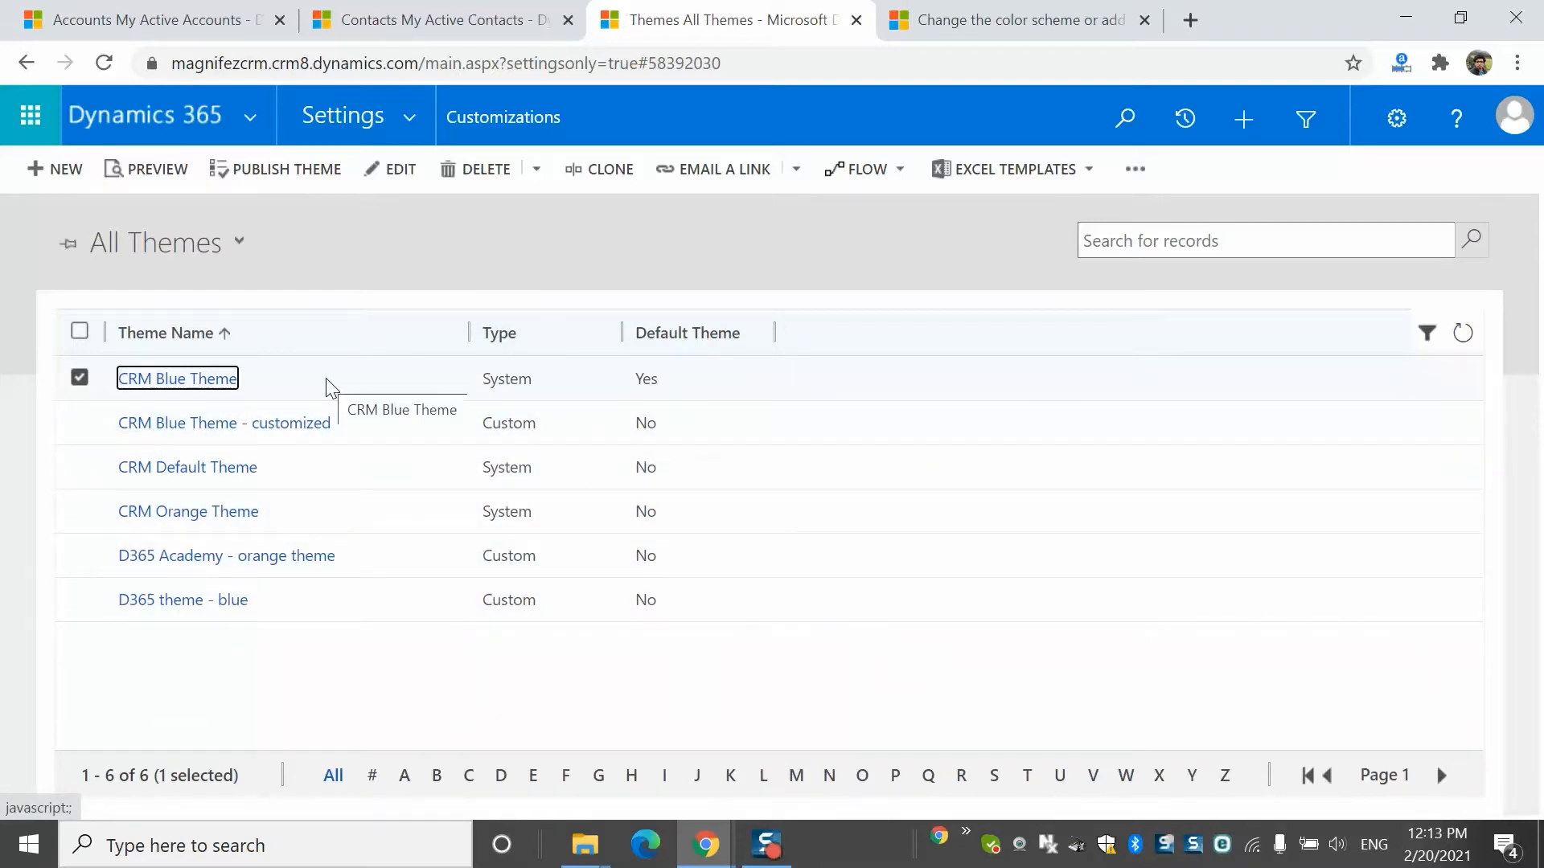
{"action": "double_click", "coordinate": [326, 484]}
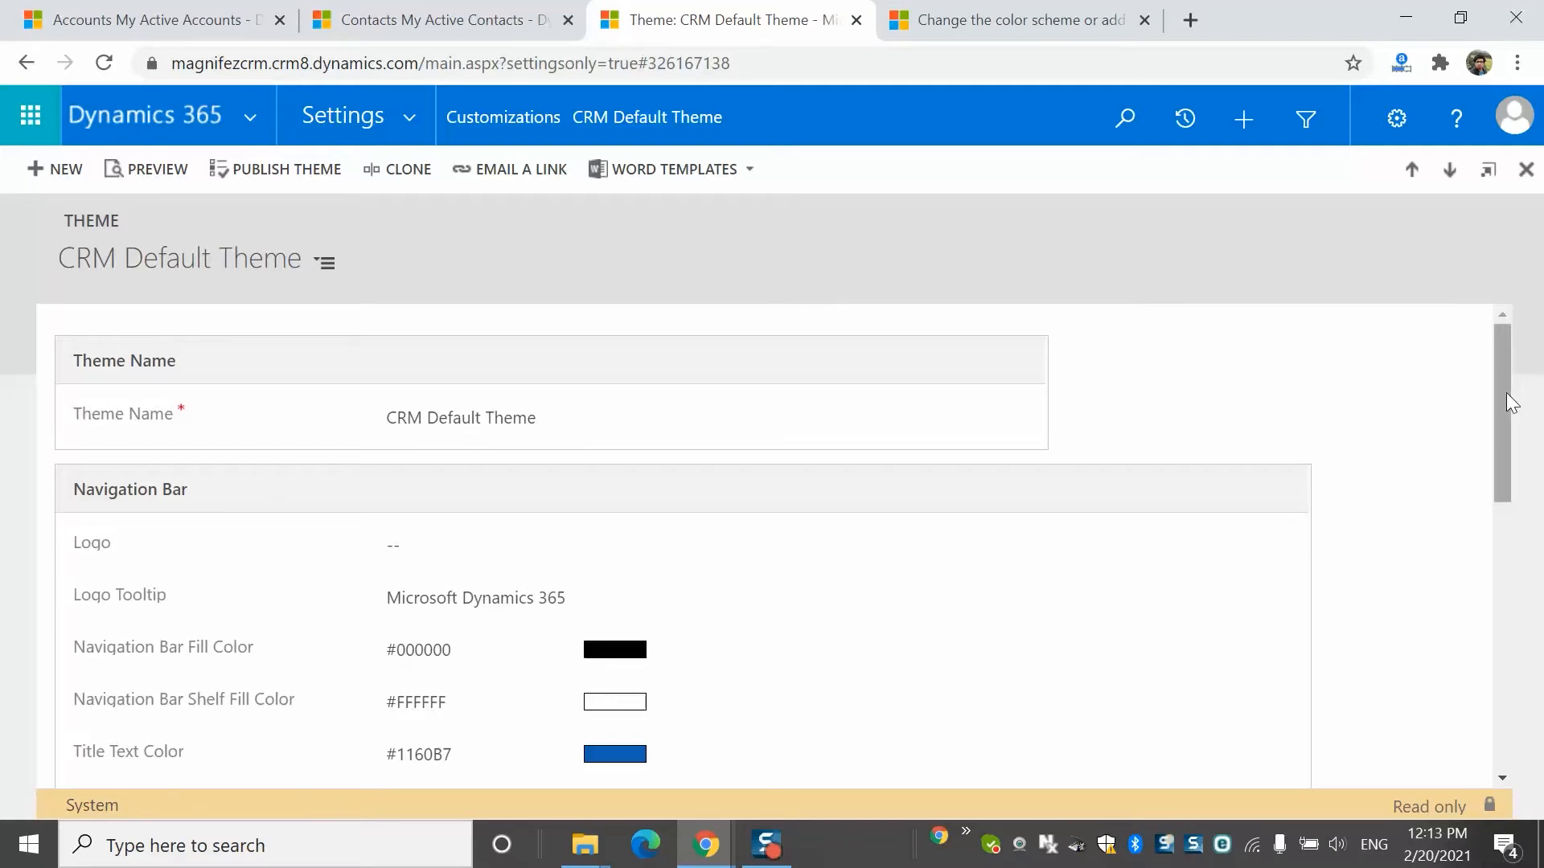
{"action": "scroll", "coordinate": [1510, 402], "scroll_direction": "down", "scroll_amount": 2}
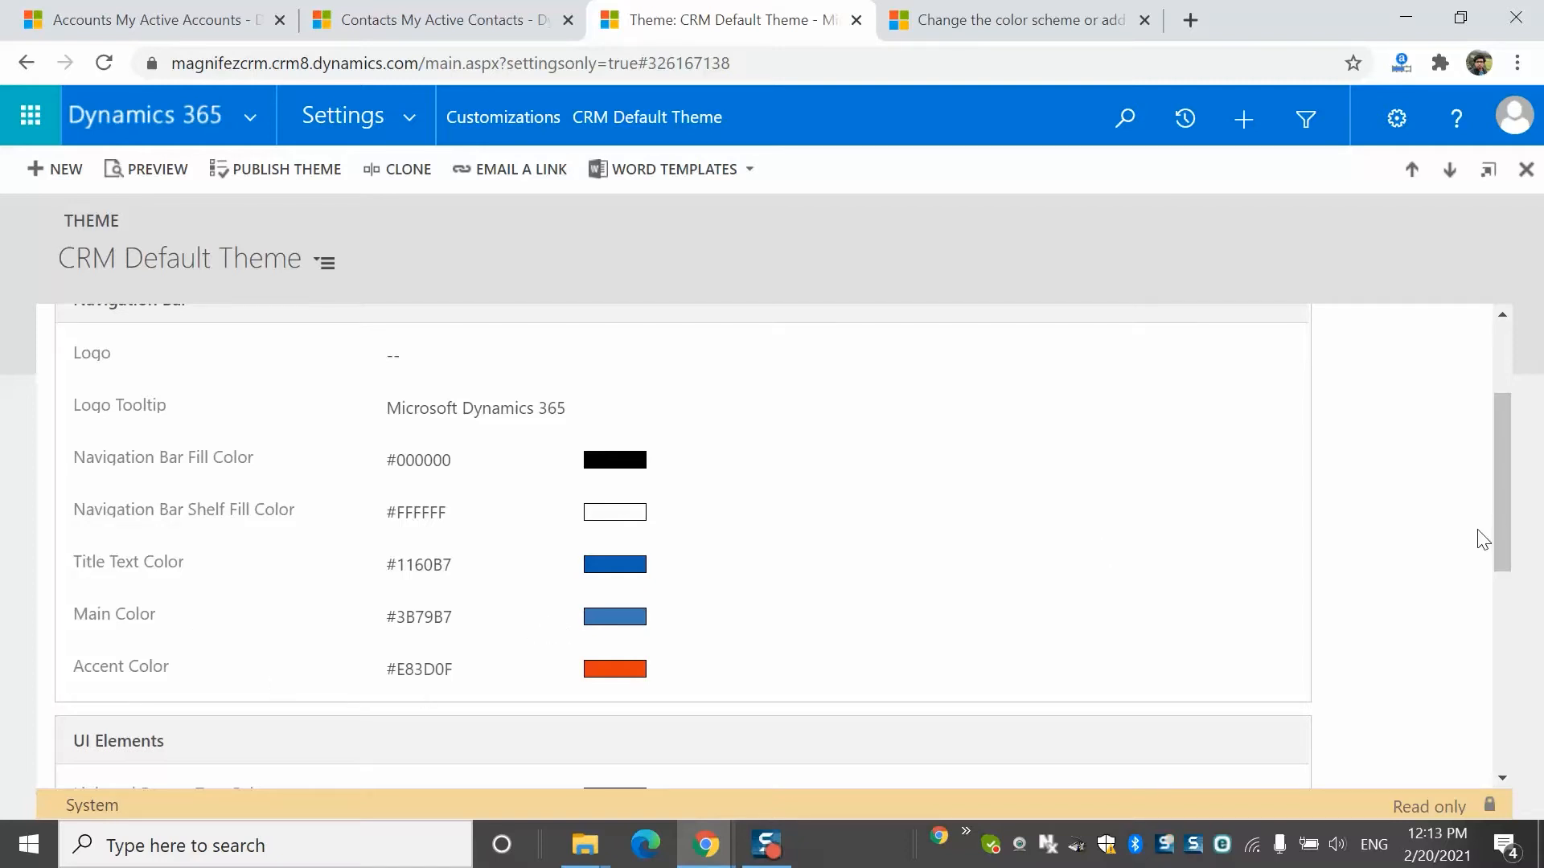
{"action": "left_click_drag", "start_coordinate": [1502, 515], "coordinate": [1499, 630]}
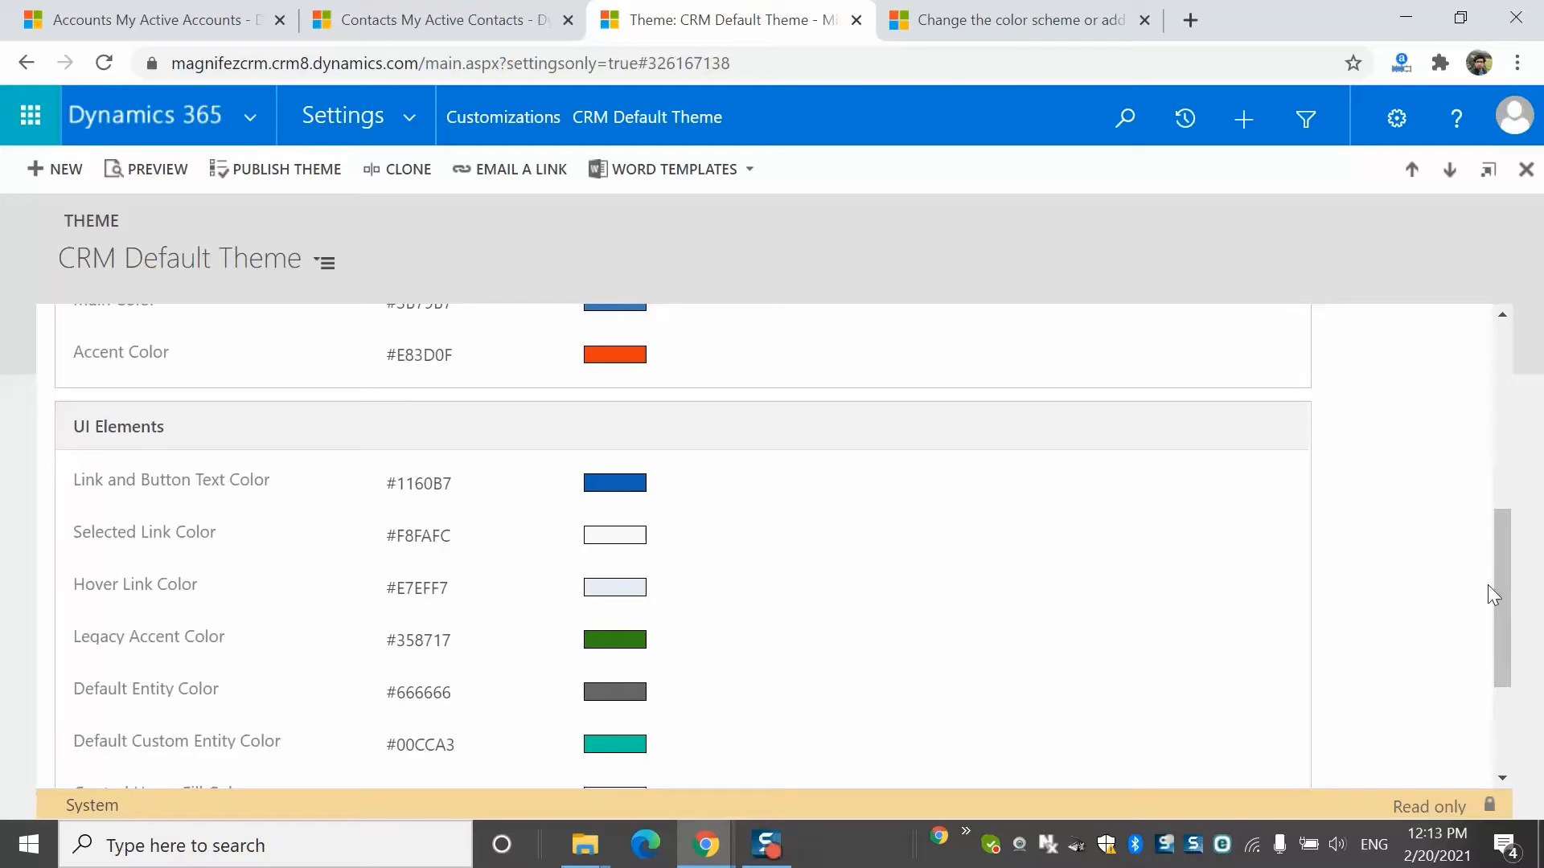
{"action": "left_click_drag", "start_coordinate": [1502, 592], "coordinate": [1452, 375]}
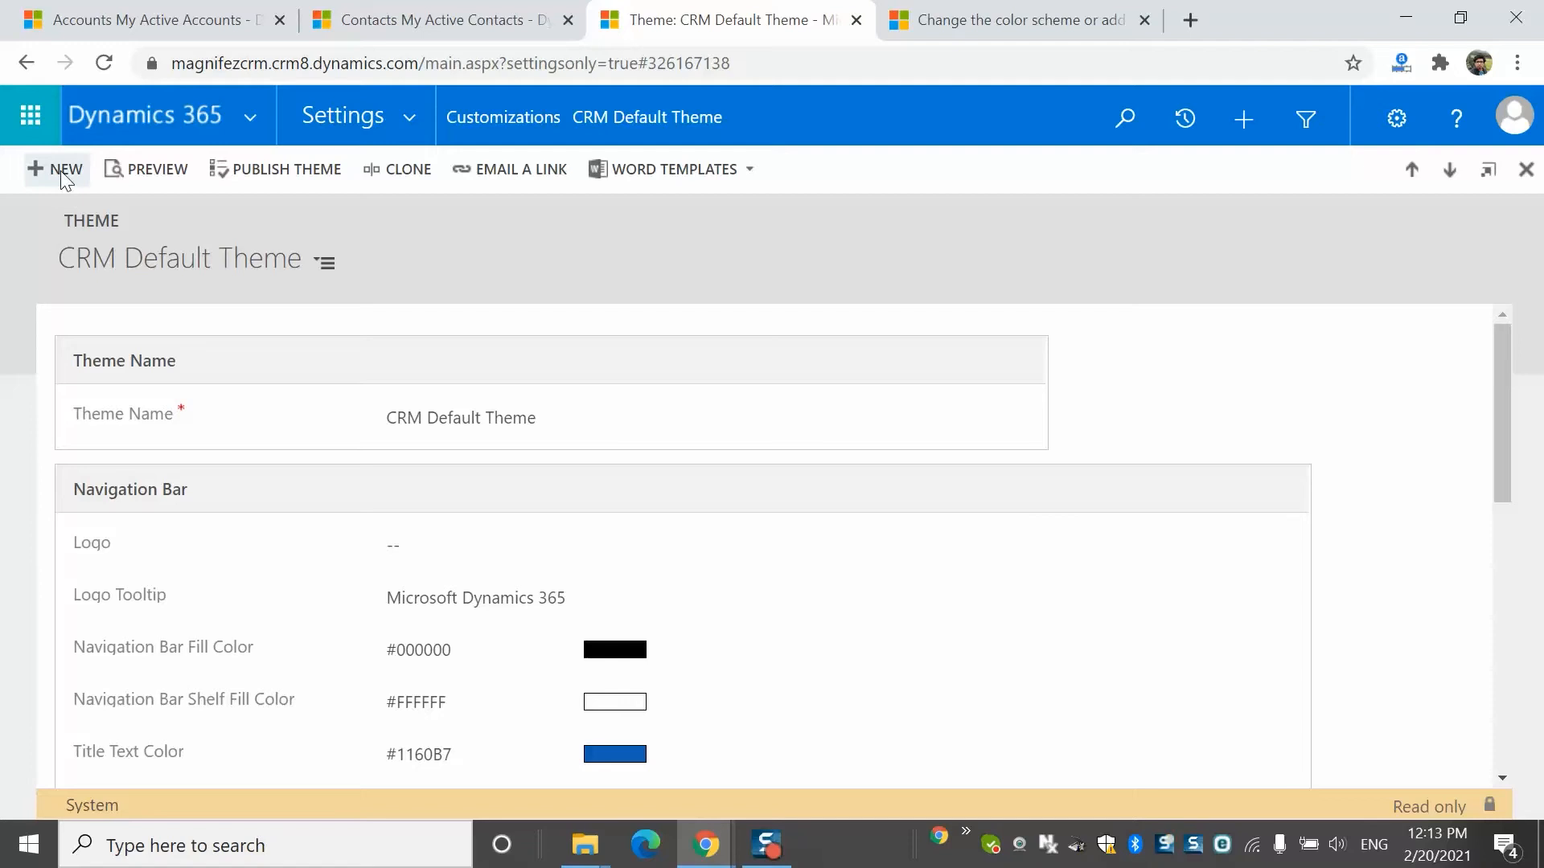
Preview the CRM Default Theme, exit the preview, and publish the theme
{"action": "left_click", "coordinate": [145, 184]}
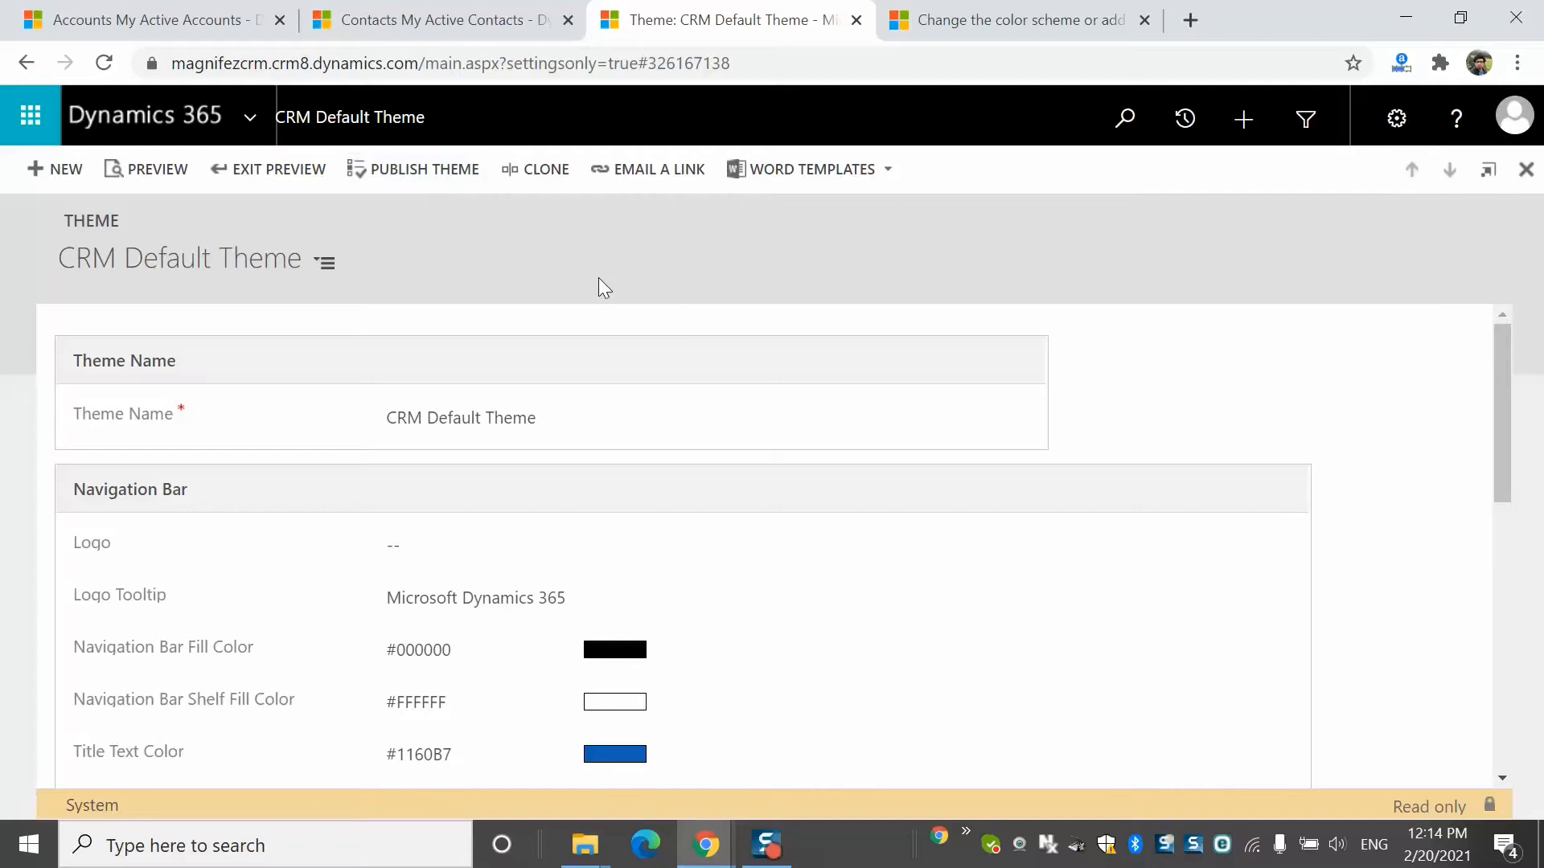
{"action": "left_click", "coordinate": [266, 170]}
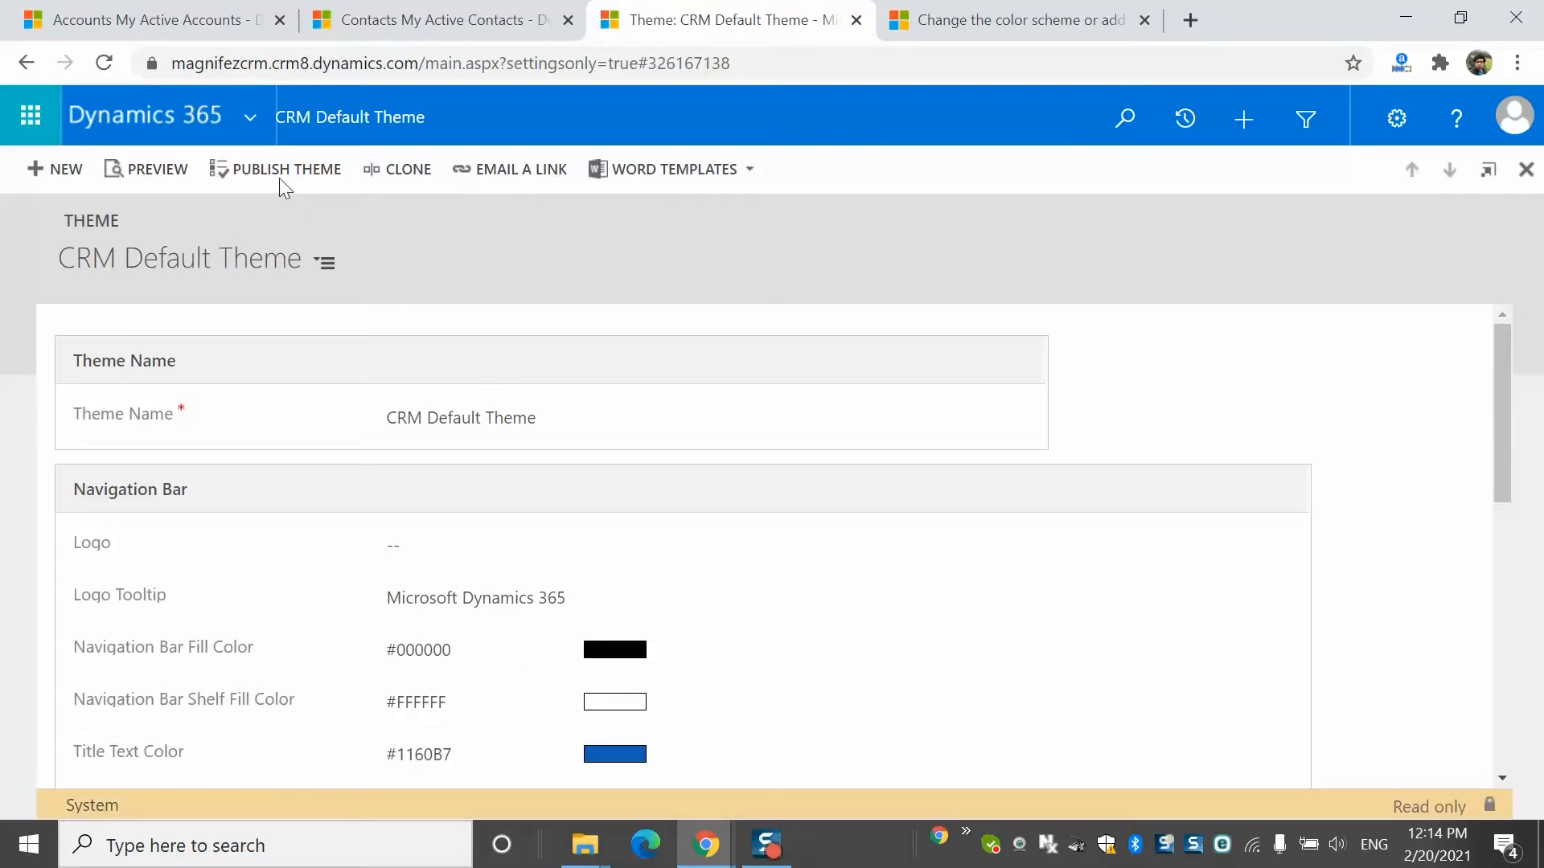
{"action": "left_click", "coordinate": [308, 182]}
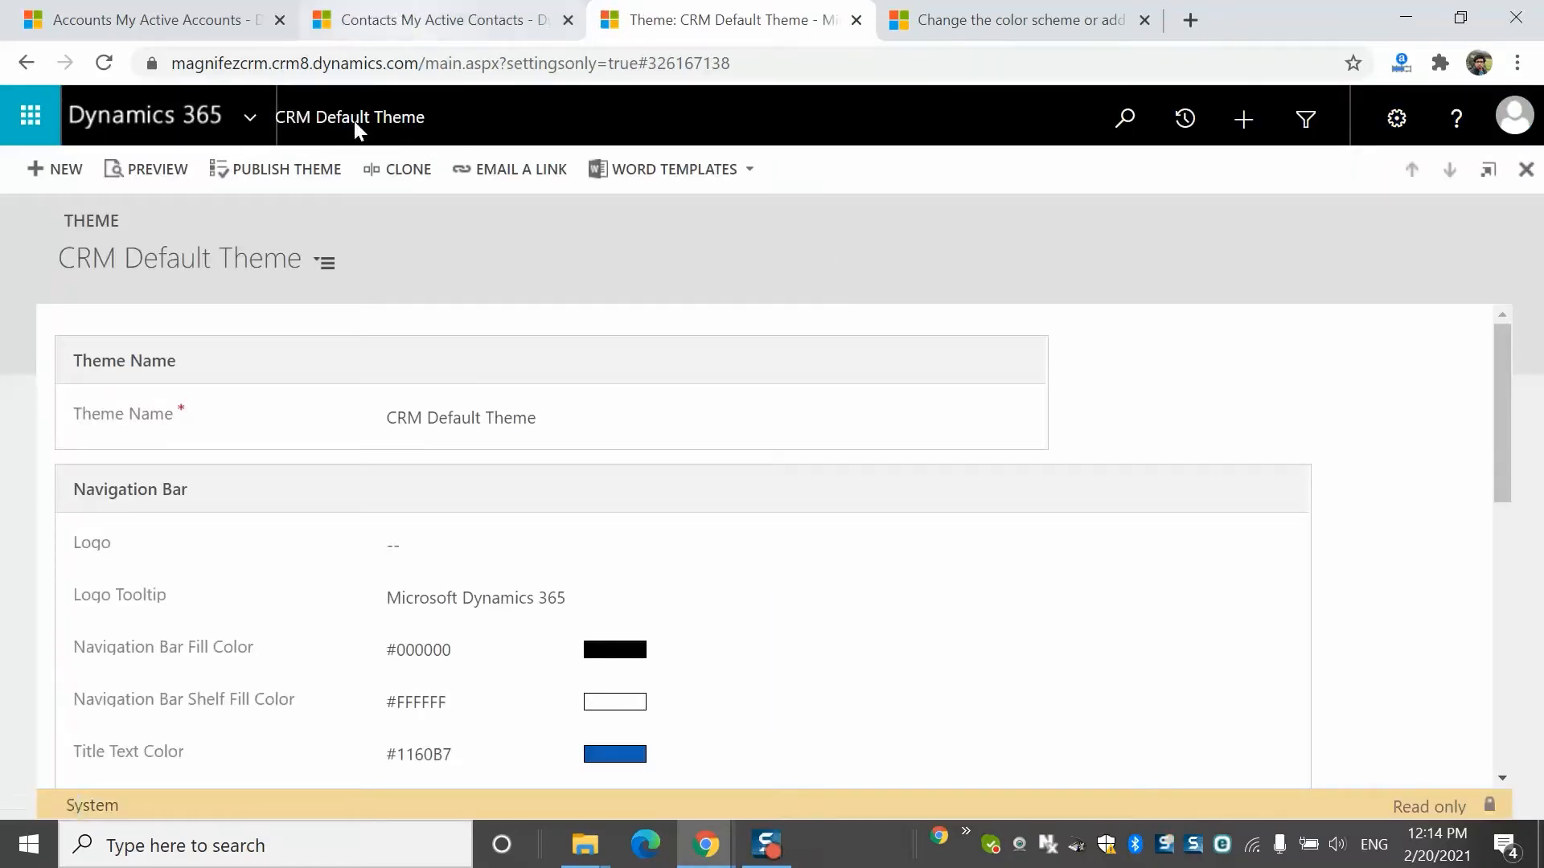
Return from the CRM Default Theme record to the list of all themes under Customizations
{"action": "left_click", "coordinate": [259, 127]}
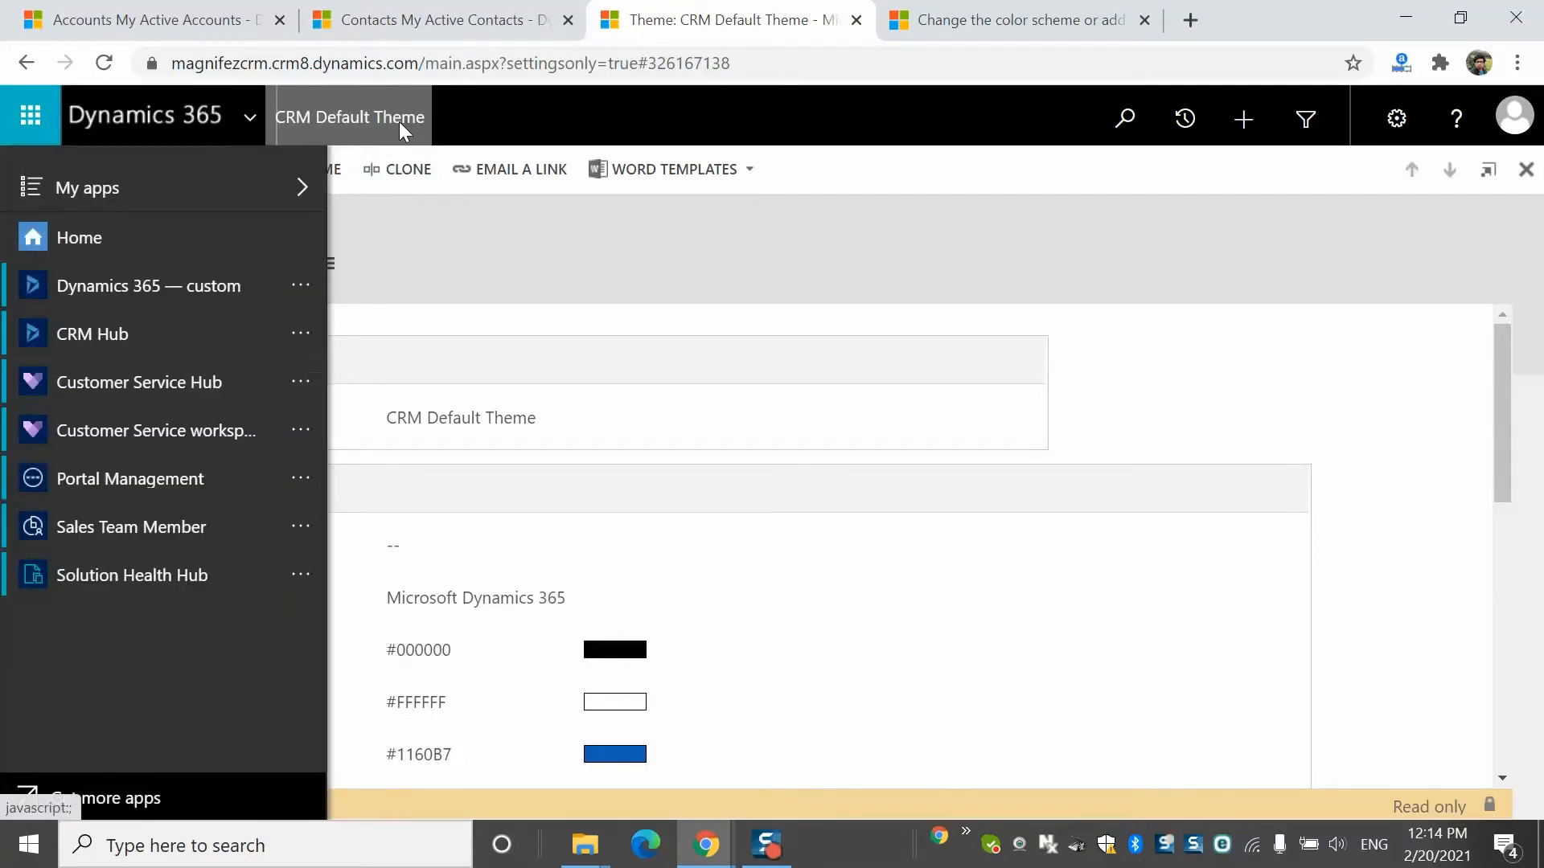
{"action": "left_click", "coordinate": [38, 64]}
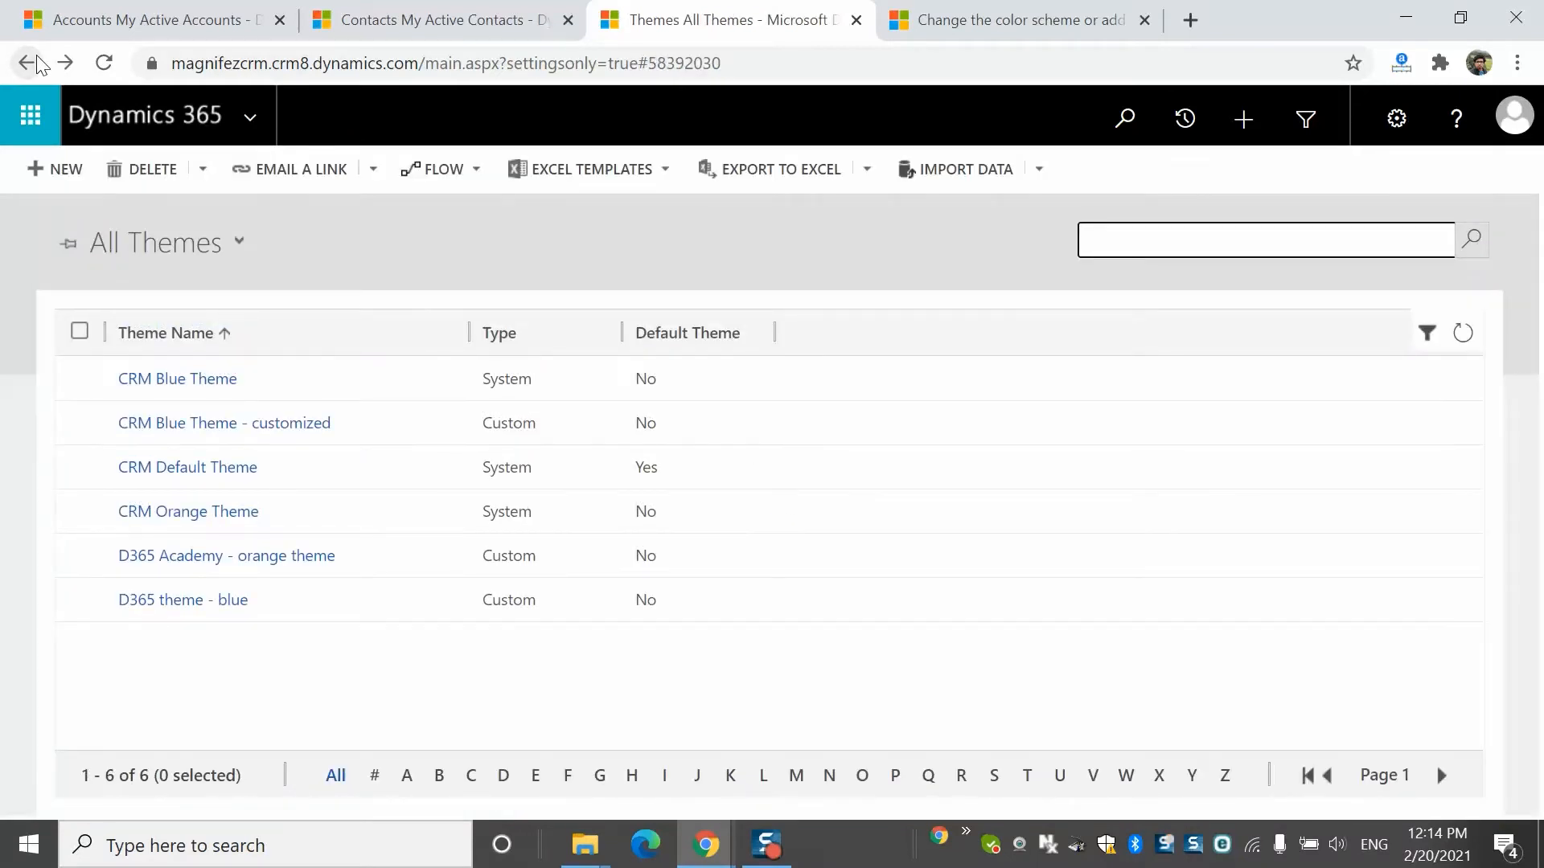
{"action": "left_click", "coordinate": [344, 486]}
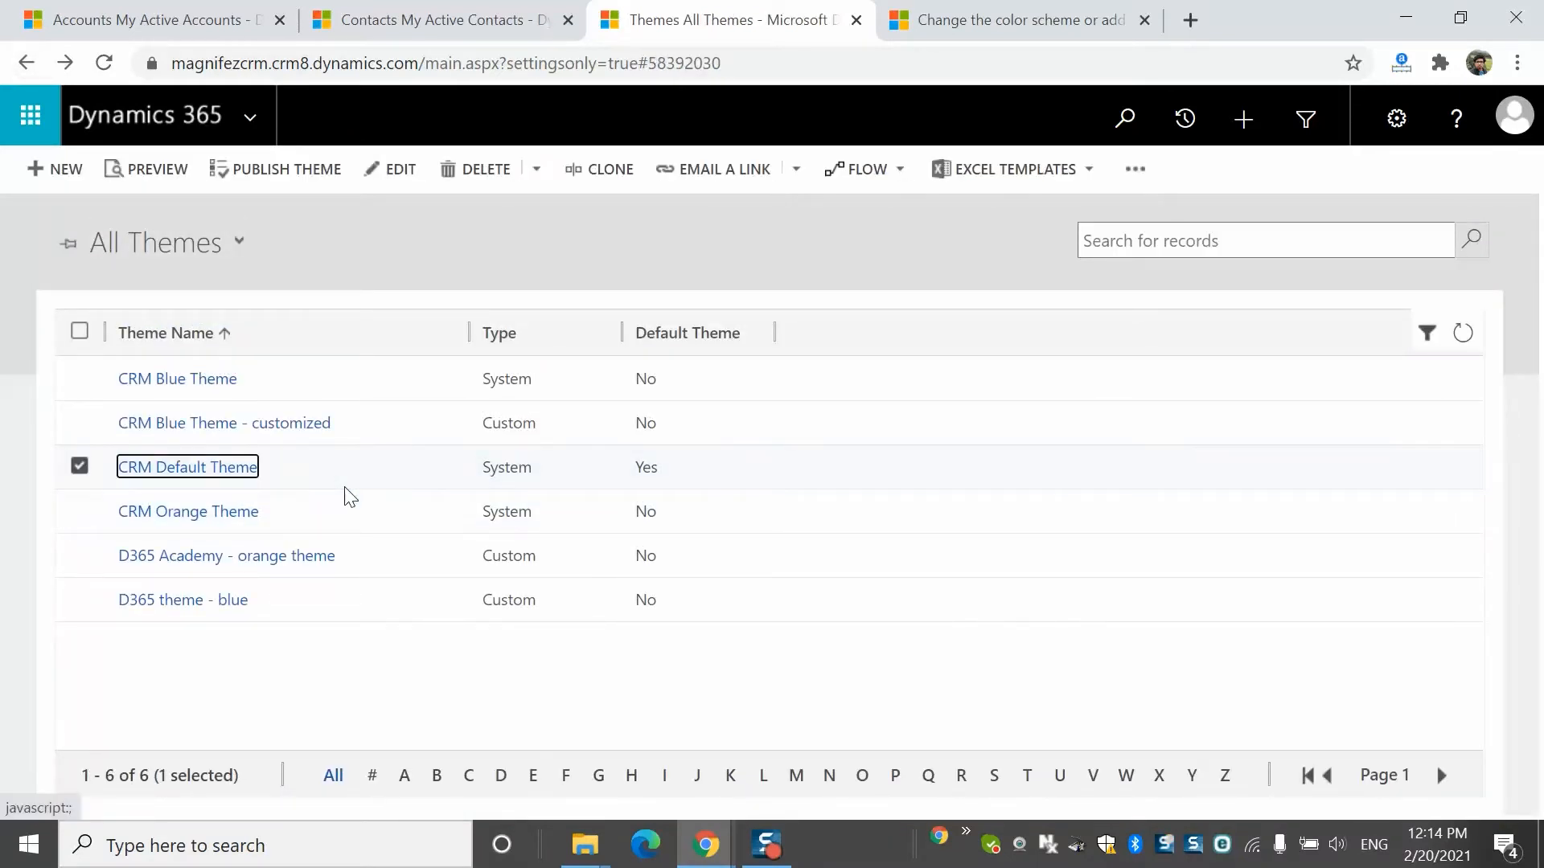
{"action": "left_click", "coordinate": [27, 62]}
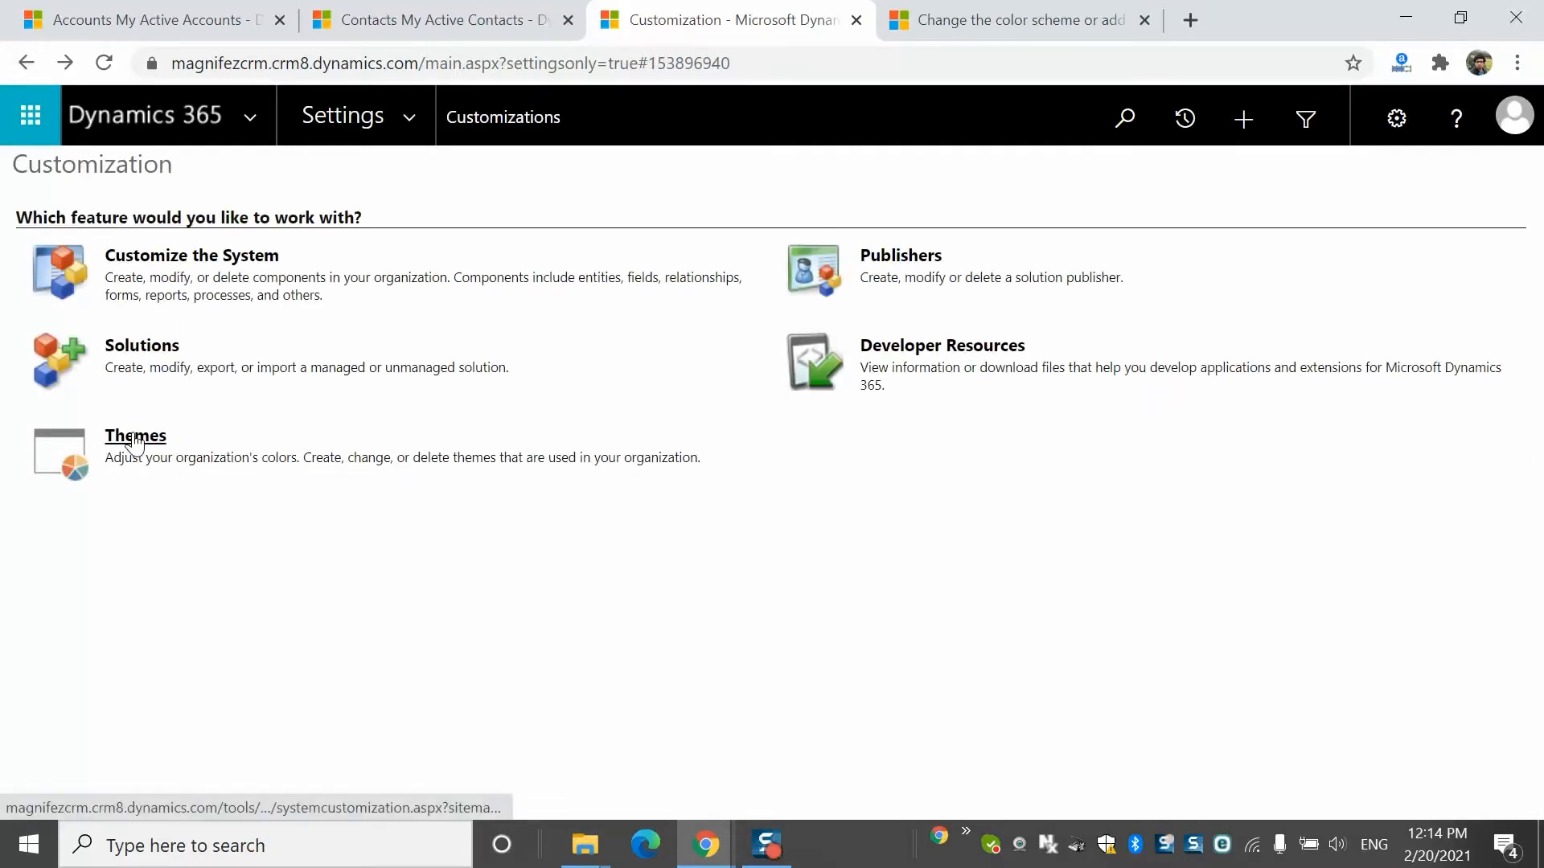
{"action": "left_click", "coordinate": [129, 437]}
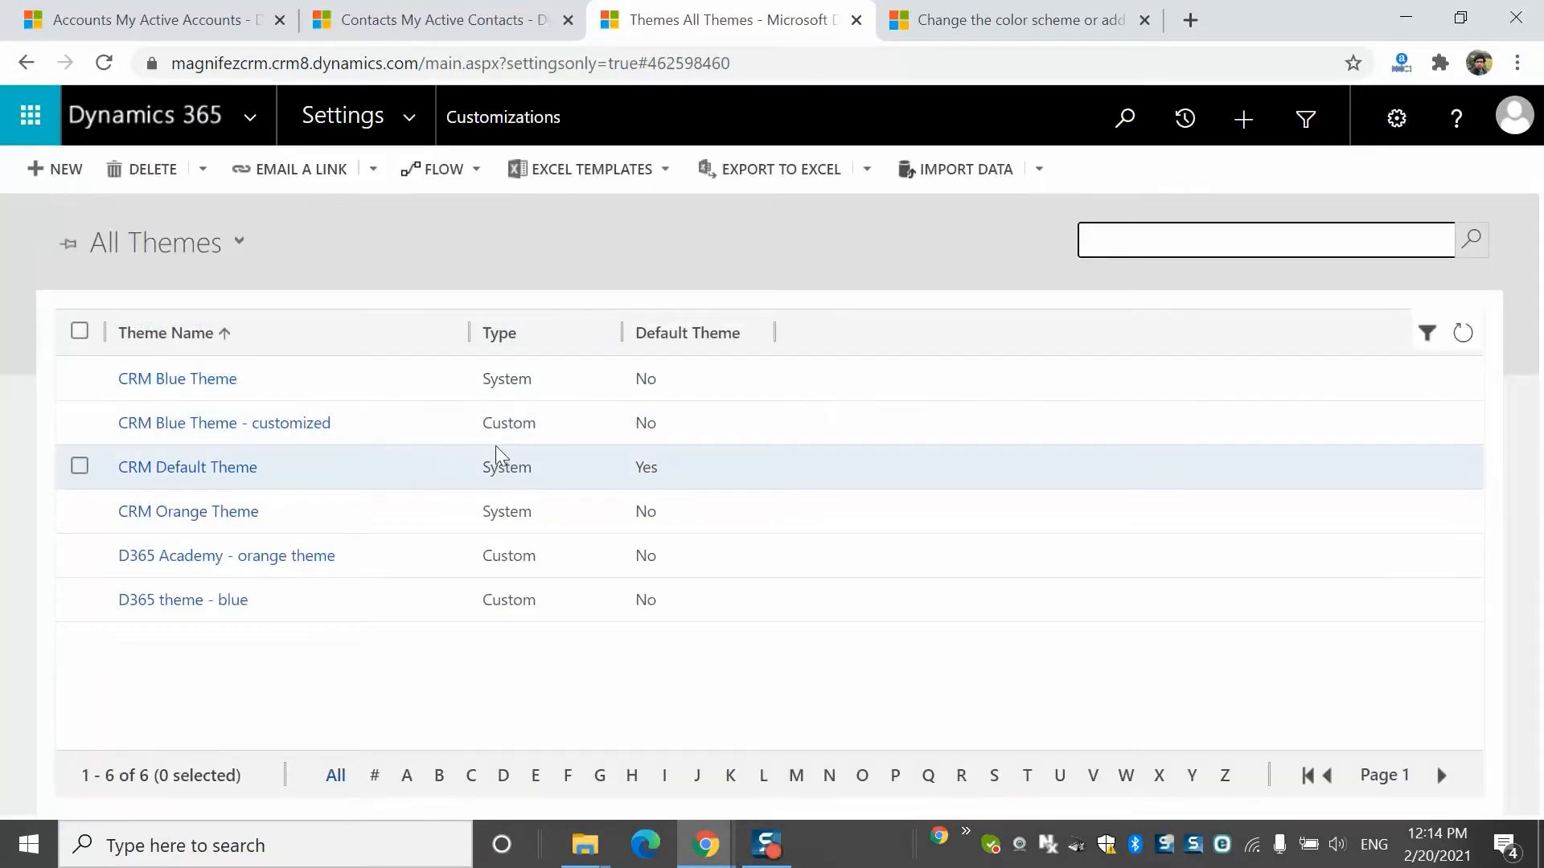
Preview the CRM Blue Theme and publish it as the default theme
{"action": "left_click", "coordinate": [360, 377]}
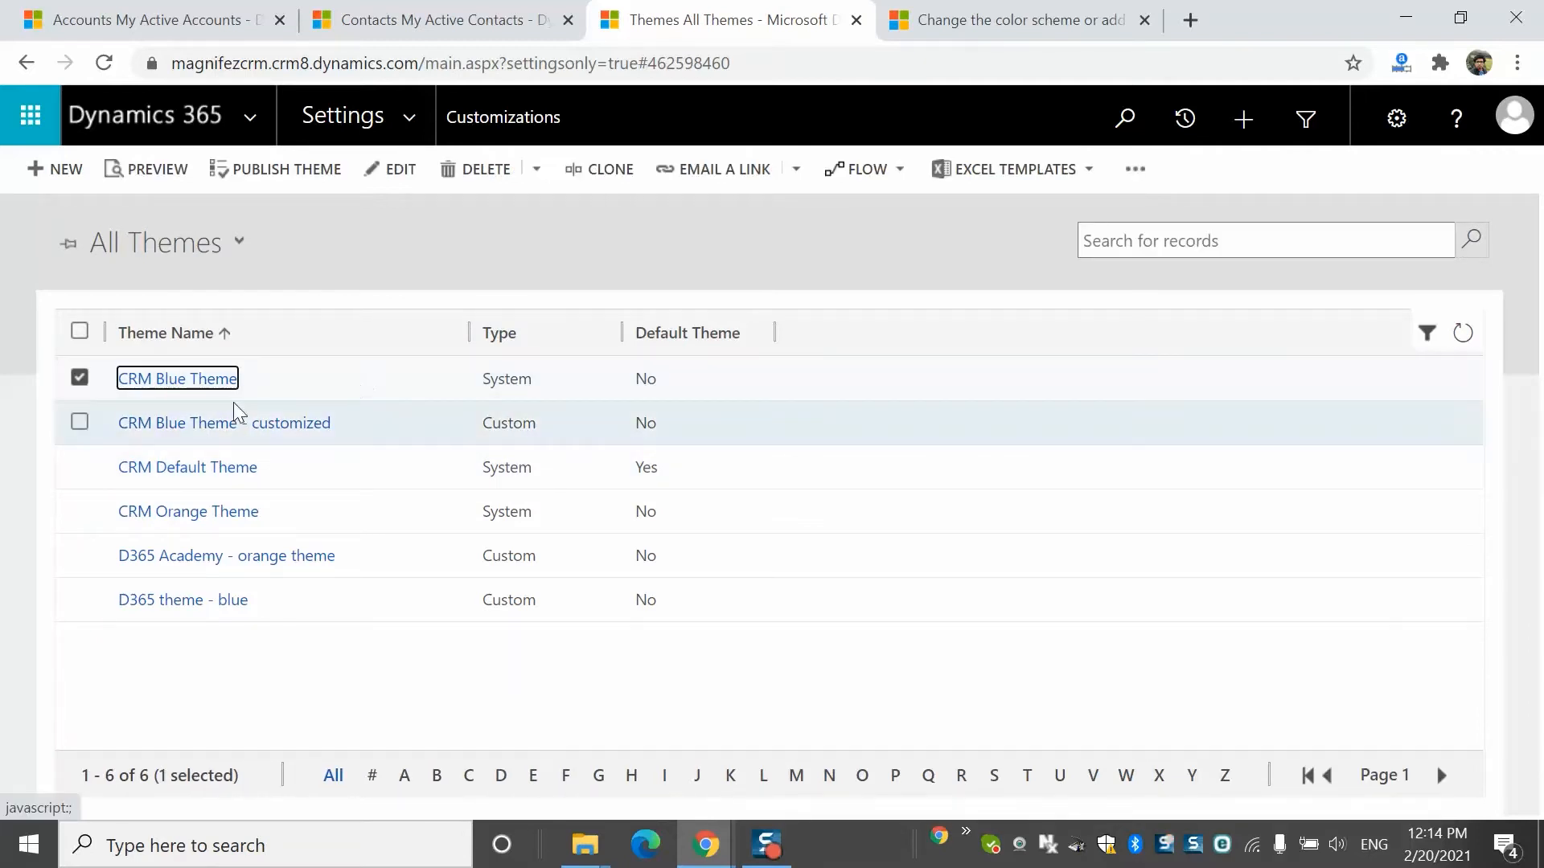
{"action": "left_click", "coordinate": [154, 171]}
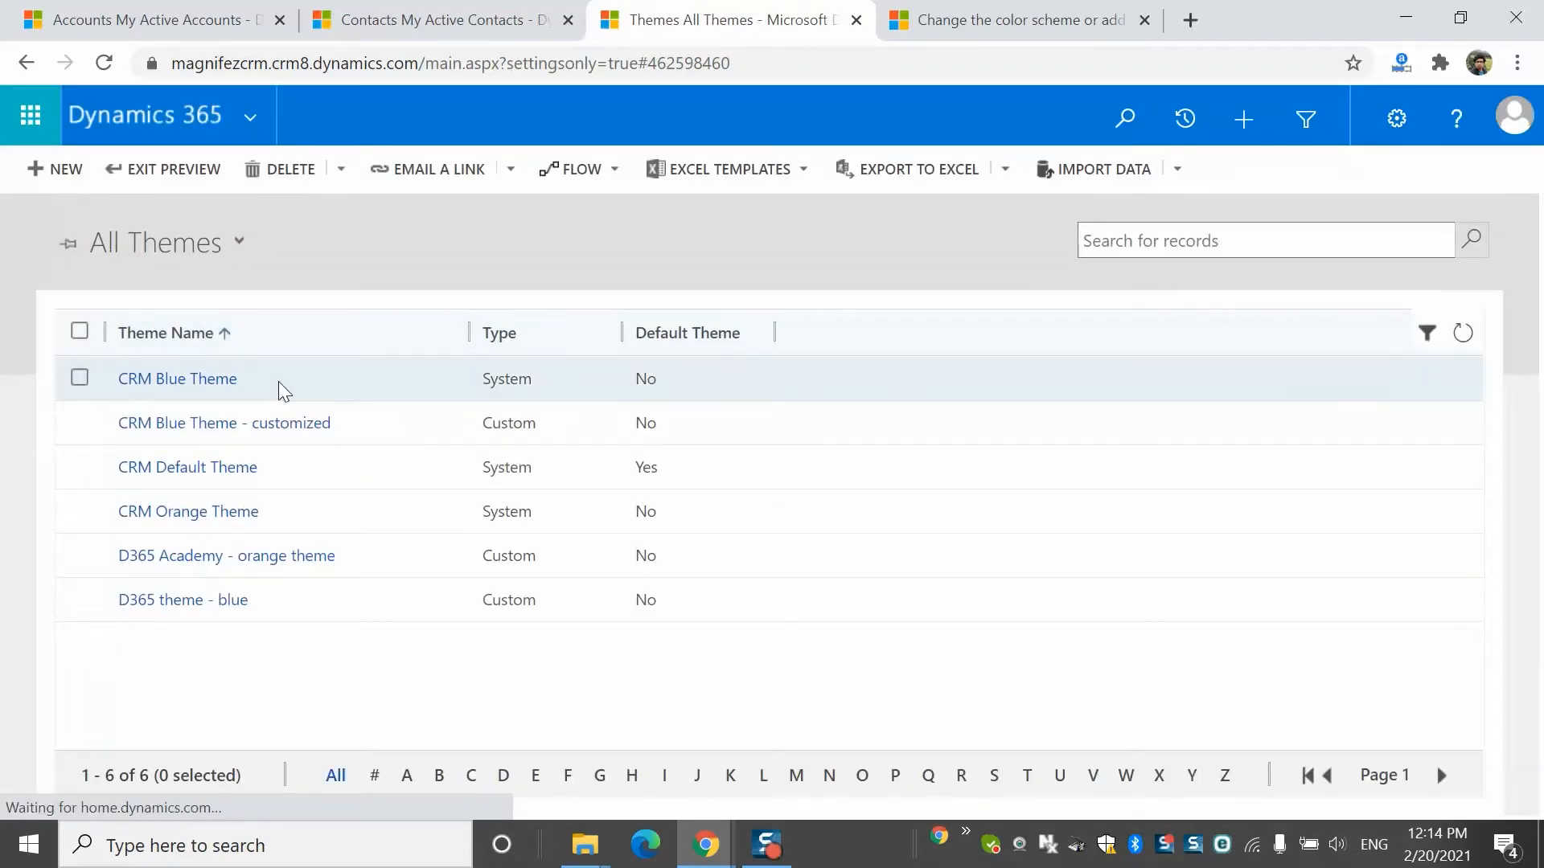
{"action": "left_click", "coordinate": [278, 381]}
{"action": "left_click", "coordinate": [422, 161]}
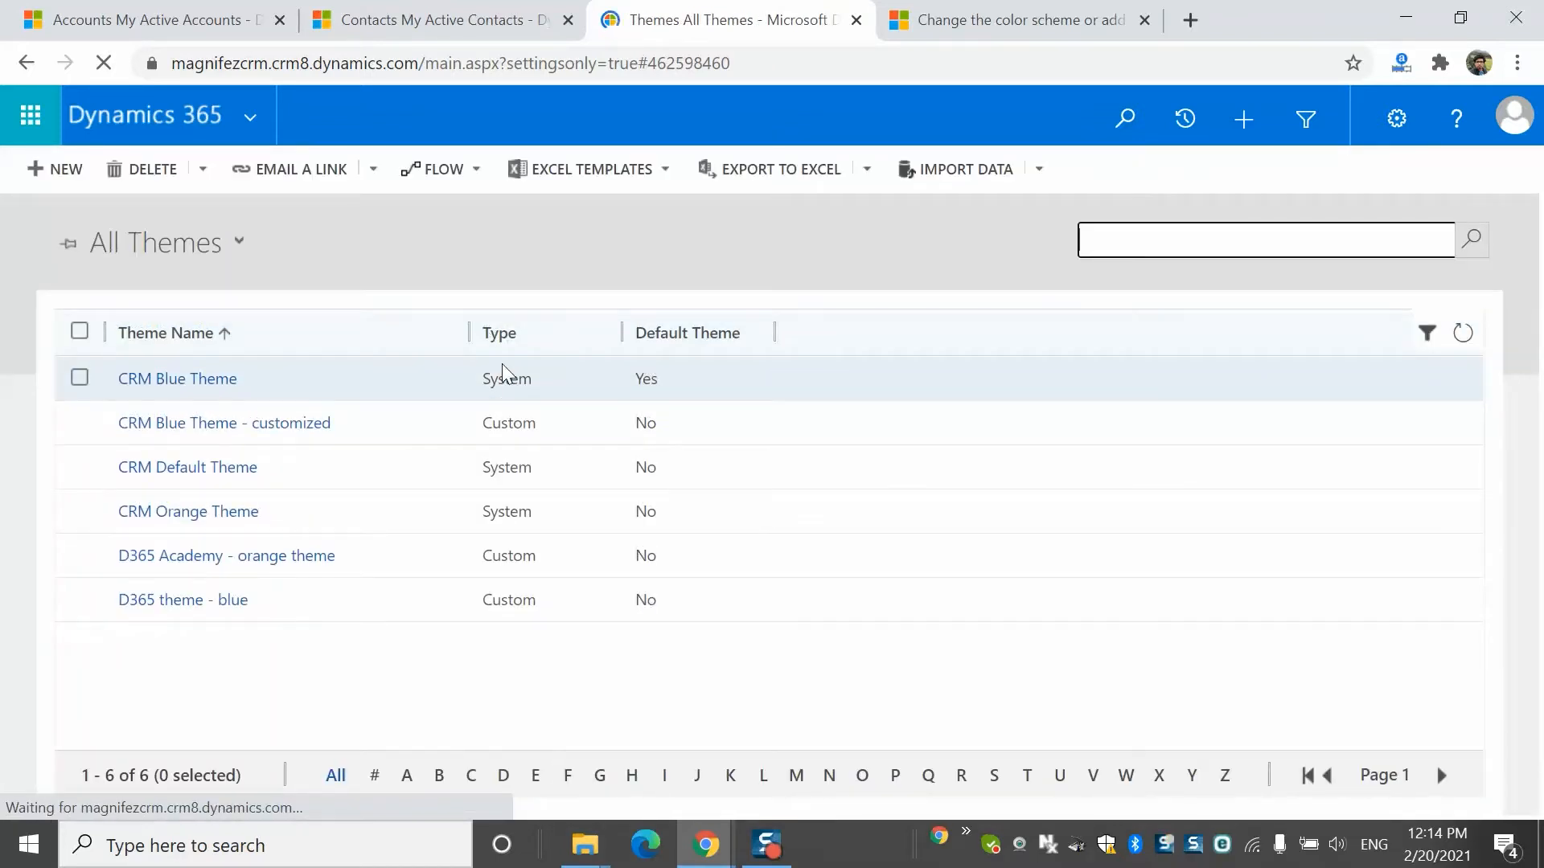
{"action": "left_click", "coordinate": [369, 383]}
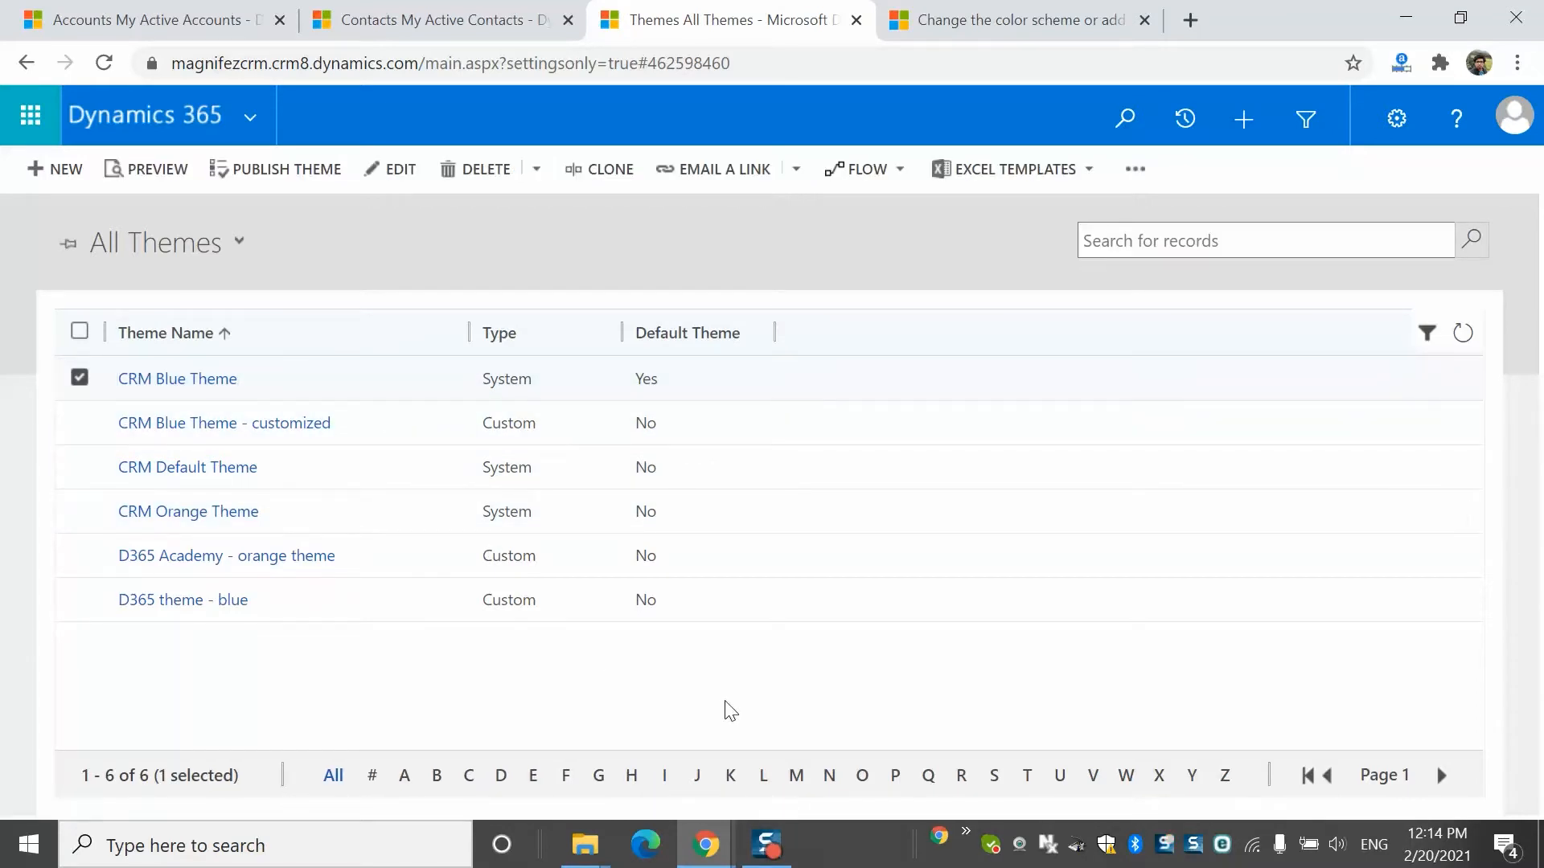
Create a new theme named "D365 Academy blue theme"
{"action": "left_click", "coordinate": [67, 174]}
{"action": "left_click", "coordinate": [432, 419]}
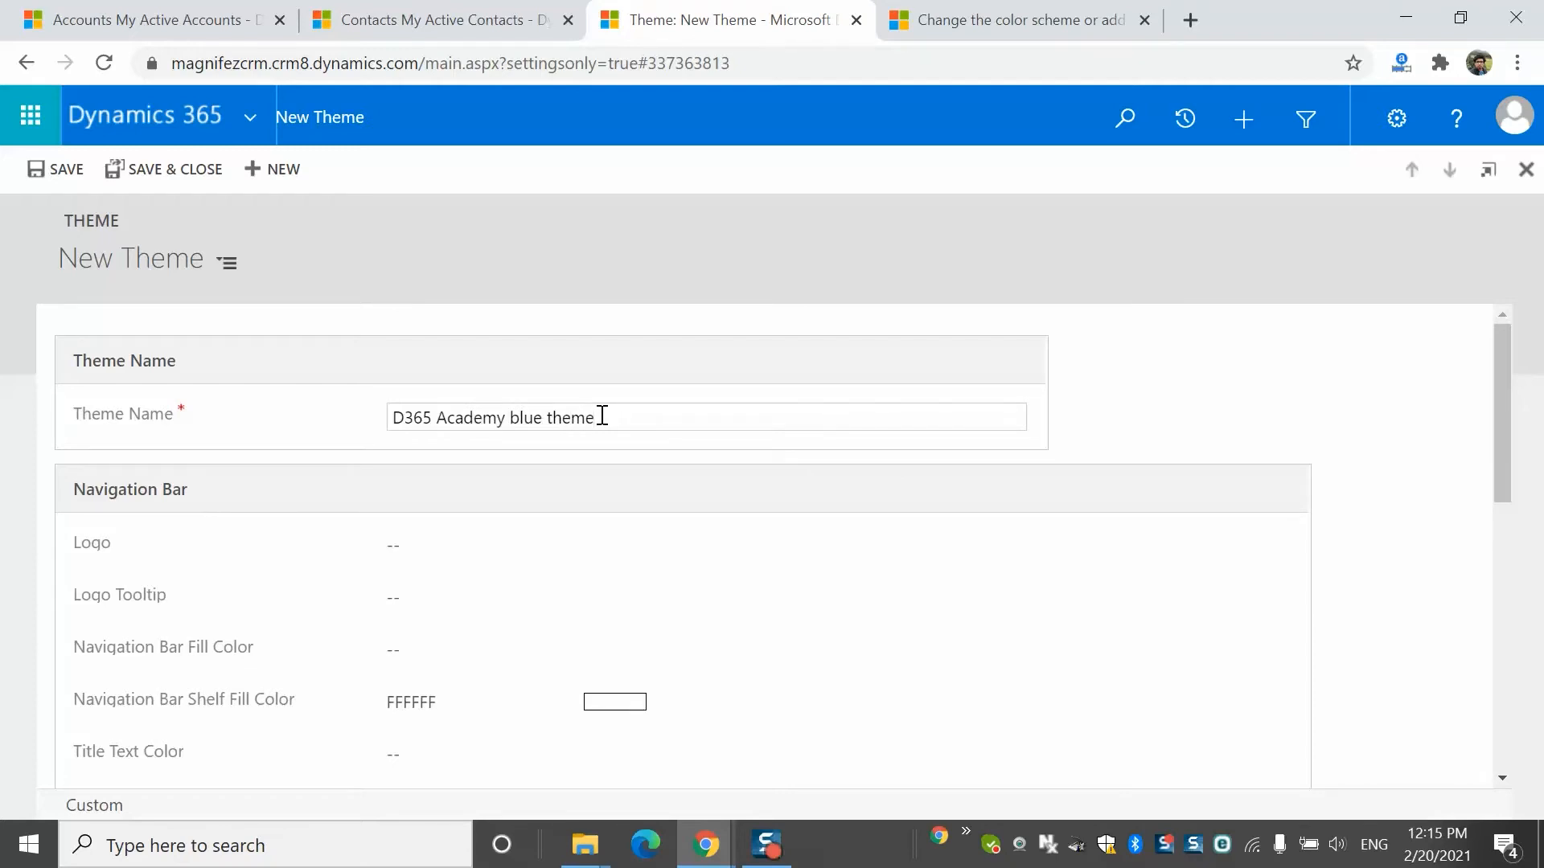
Open the full record lookup for the new theme's Logo and search the web resources for "logo"
{"action": "left_click", "coordinate": [514, 551]}
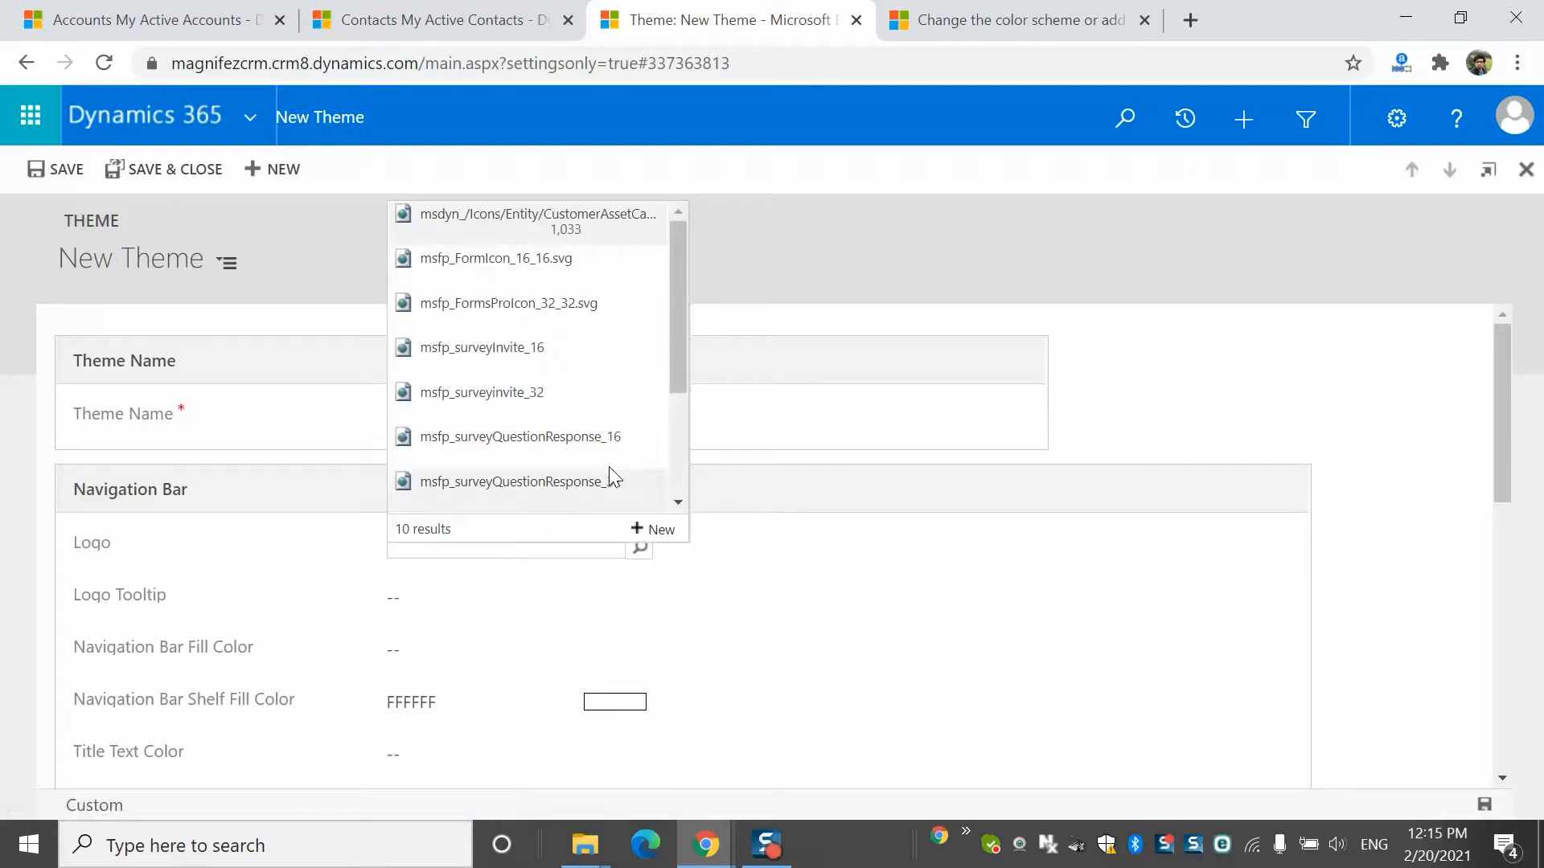
{"action": "scroll", "coordinate": [680, 469], "scroll_direction": "down", "scroll_amount": 3}
{"action": "left_click", "coordinate": [551, 491]}
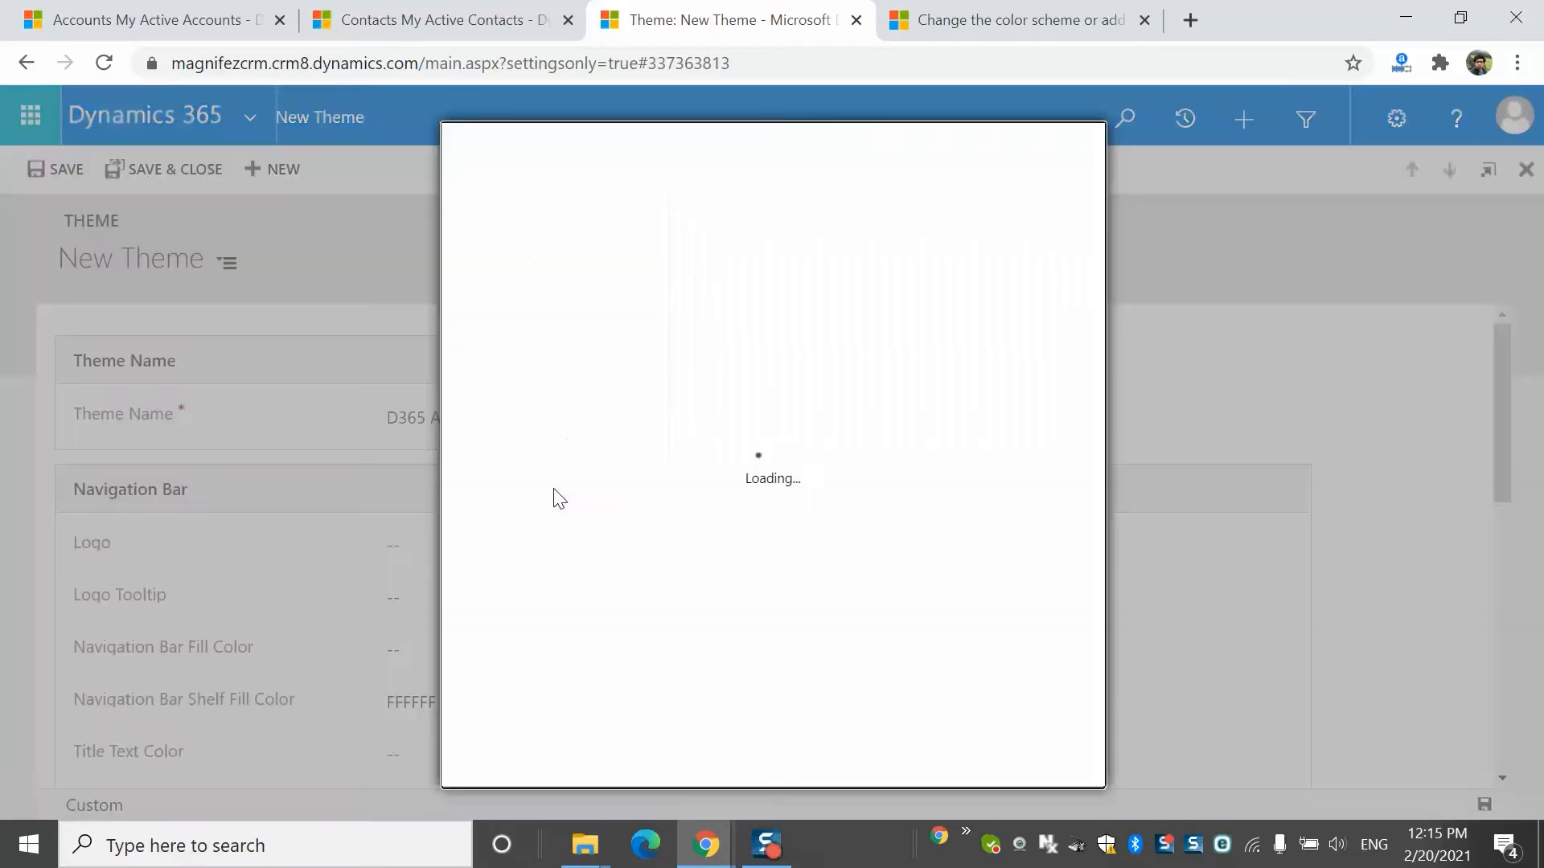
{"action": "left_click", "coordinate": [685, 296]}
{"action": "type", "text": "logo"}
{"action": "key", "text": "Return"}
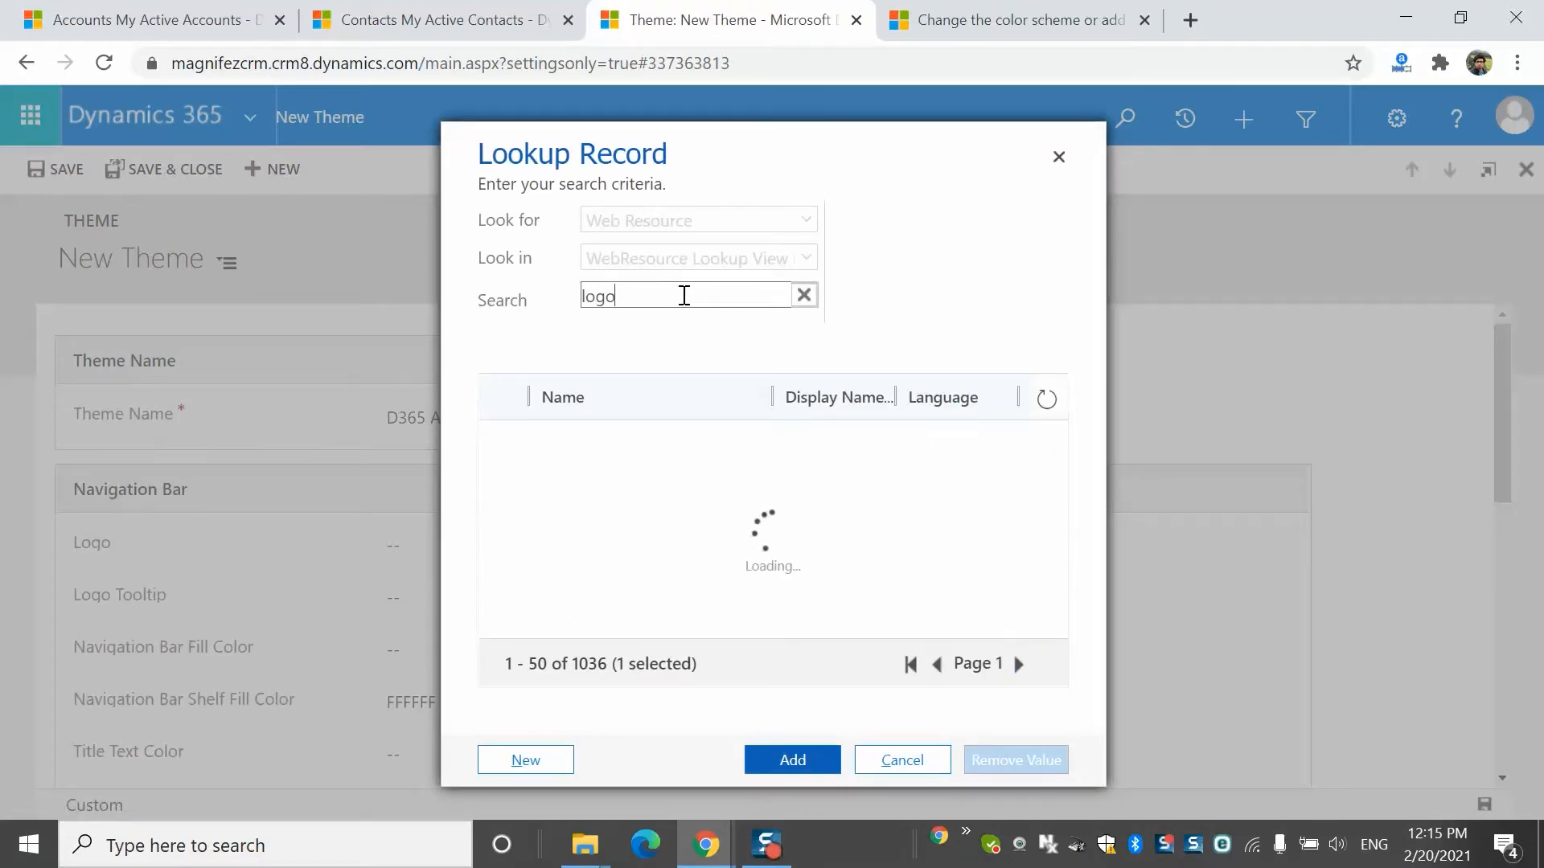
Clear the search, browse the complete web resource list, and search again for "logo"
{"action": "key", "text": "BackSpace"}
{"action": "key", "text": "BackSpace"}
{"action": "key", "text": "BackSpace"}
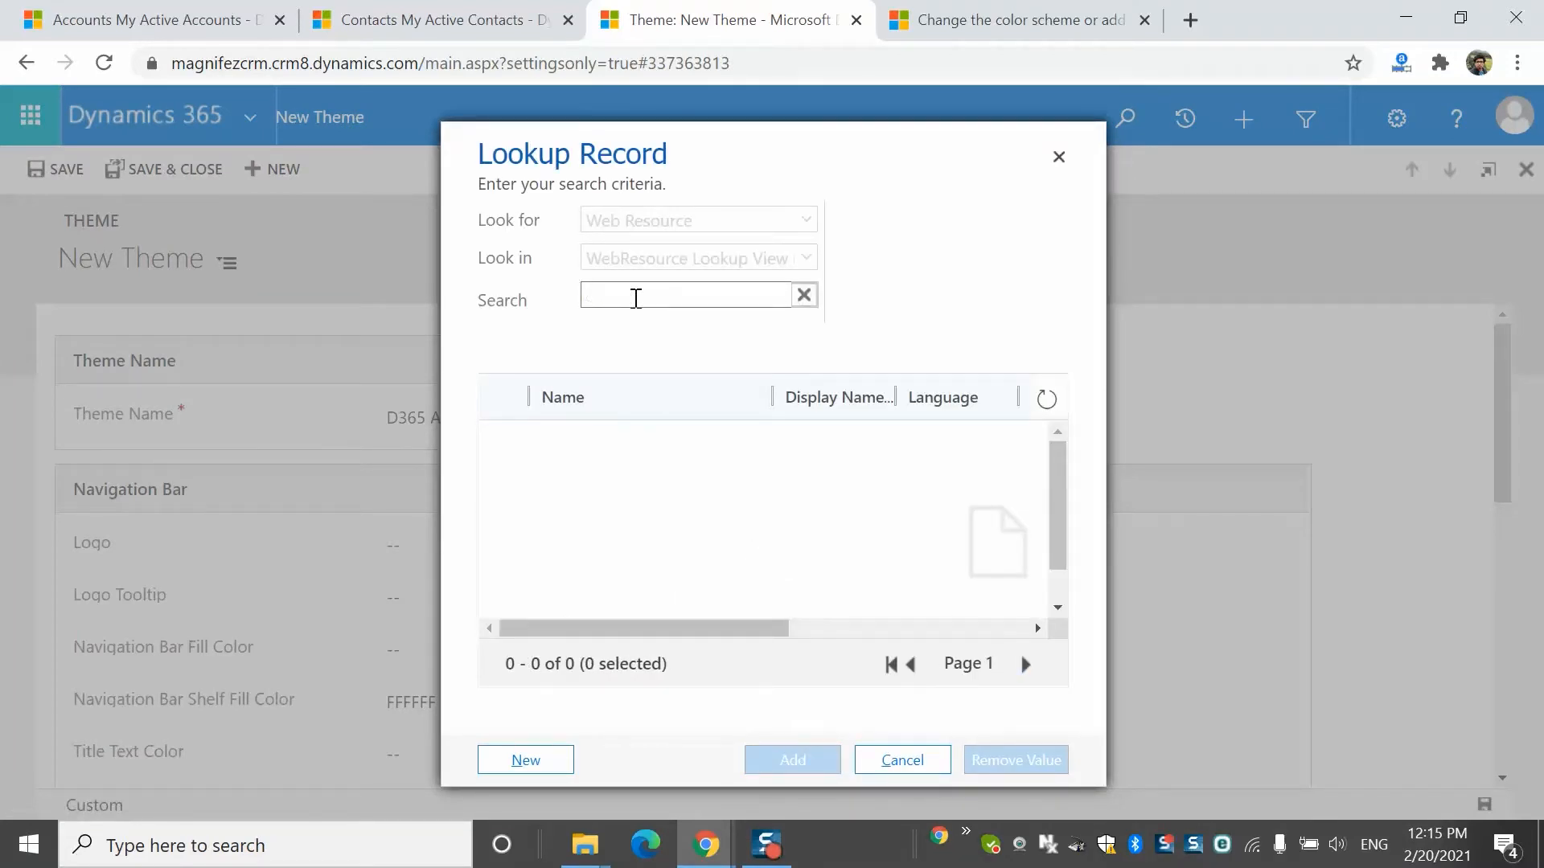
{"action": "left_click", "coordinate": [803, 296]}
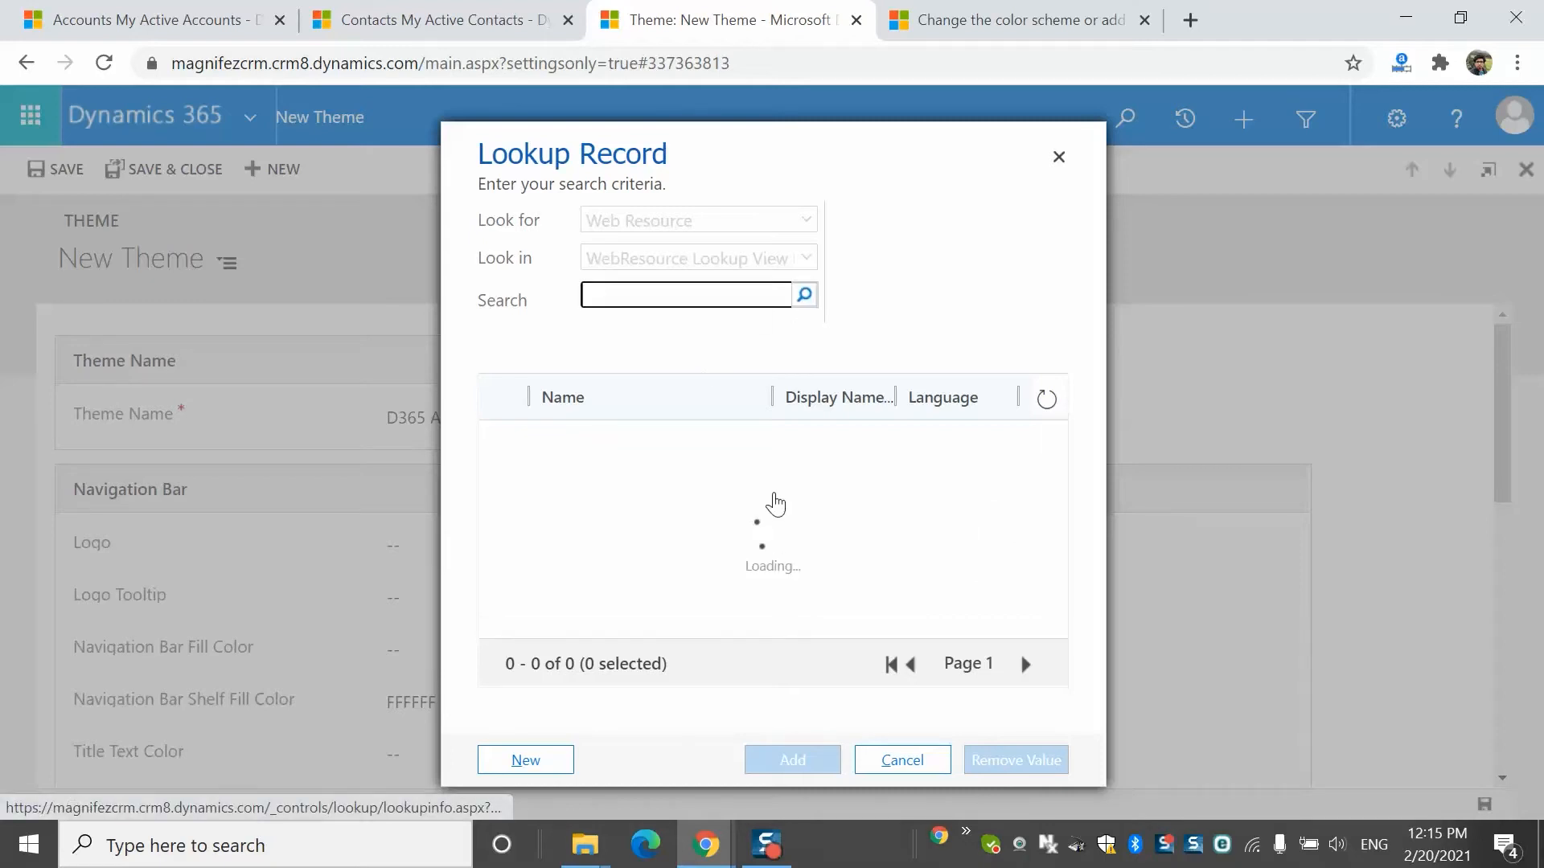
{"action": "left_click", "coordinate": [542, 759]}
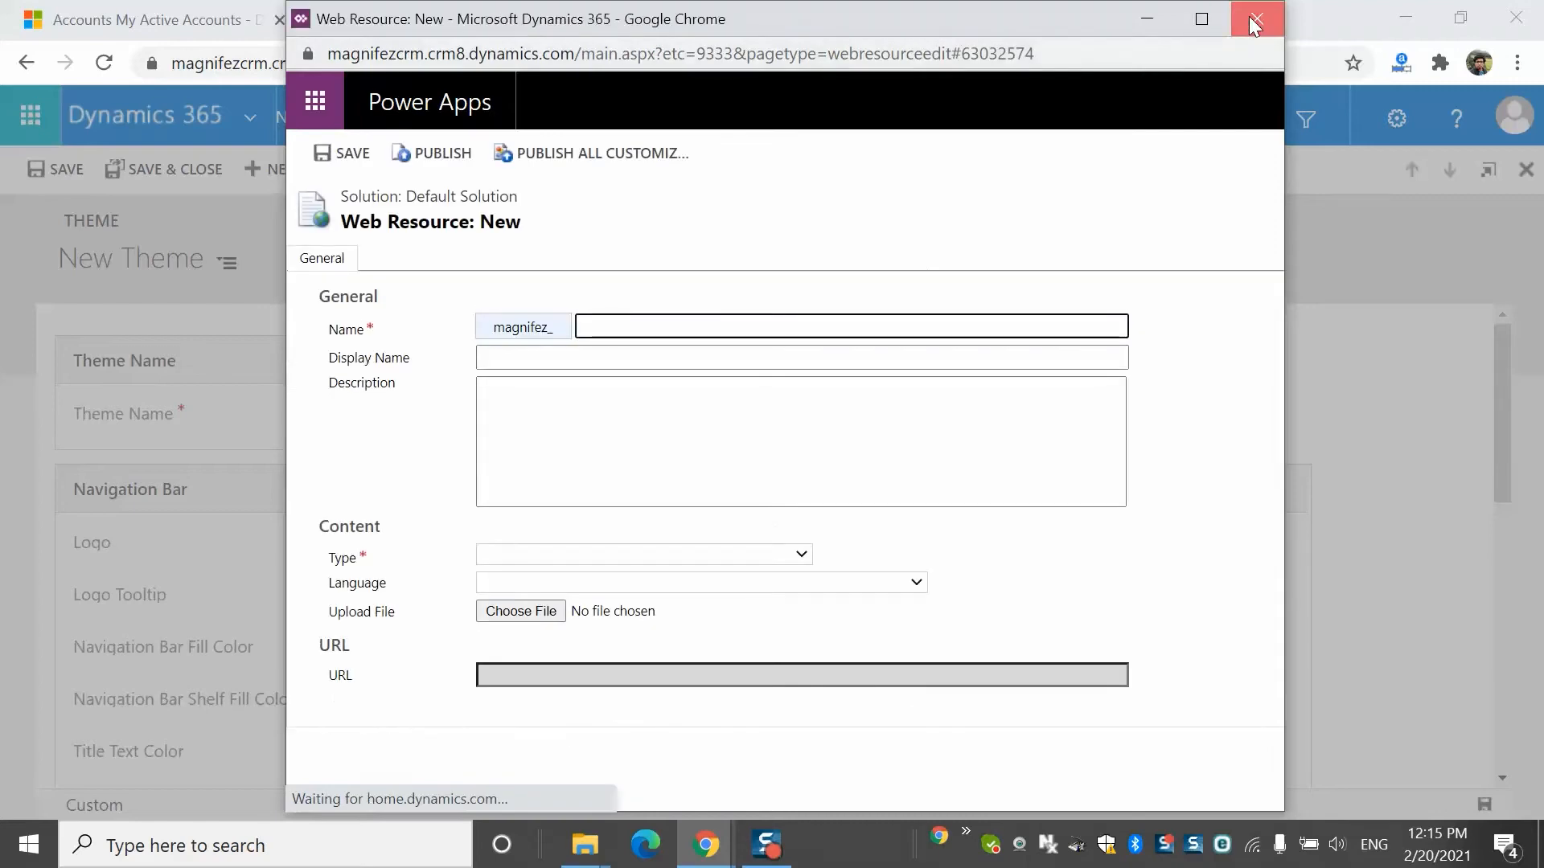
{"action": "left_click", "coordinate": [1254, 17]}
{"action": "left_click", "coordinate": [732, 302]}
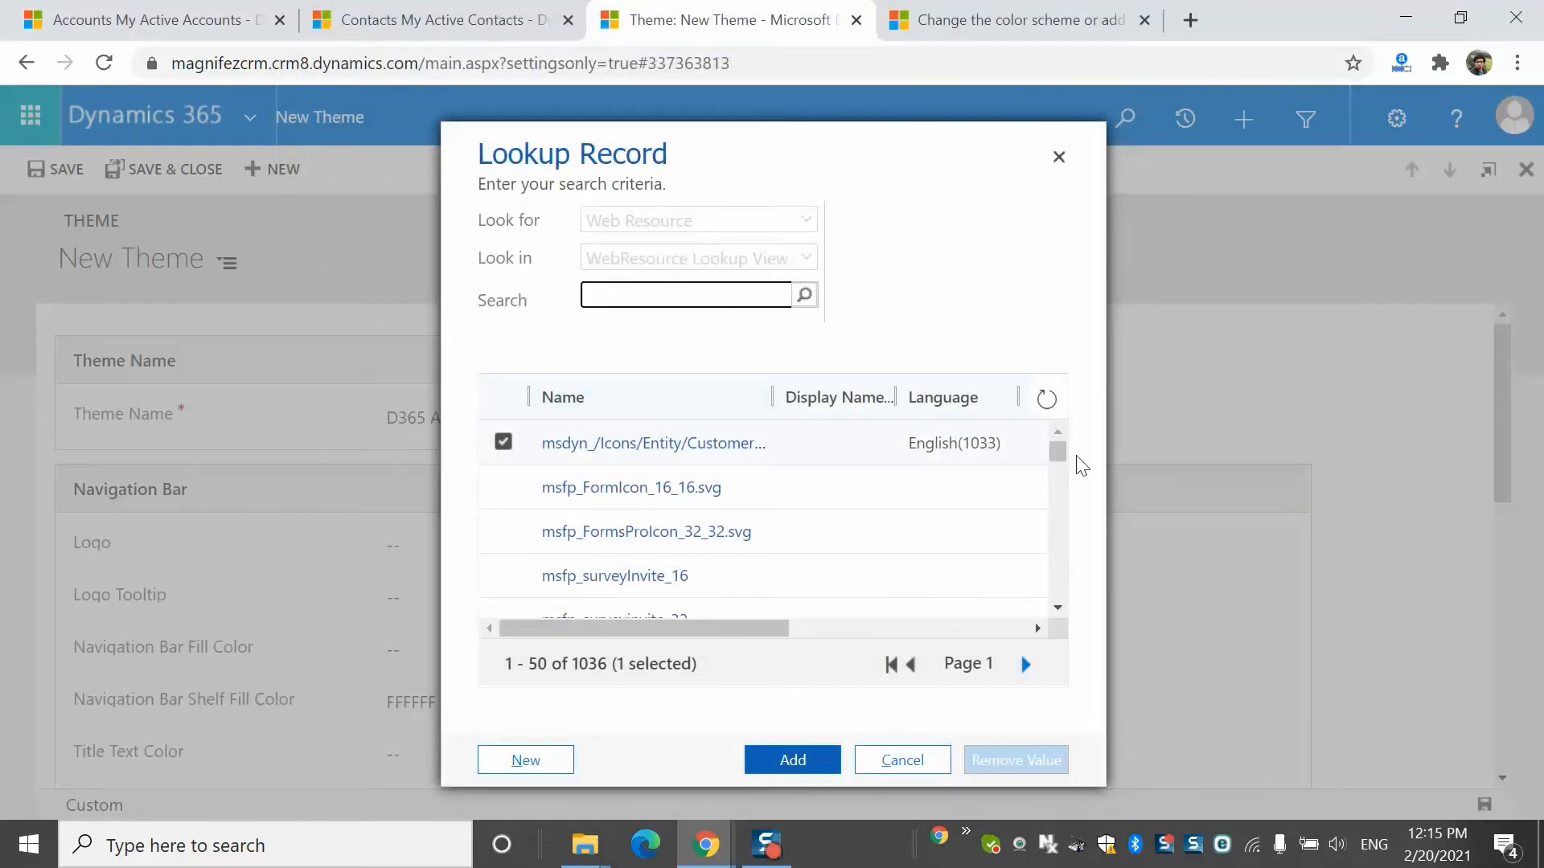
{"action": "left_click_drag", "start_coordinate": [1053, 459], "coordinate": [1034, 565]}
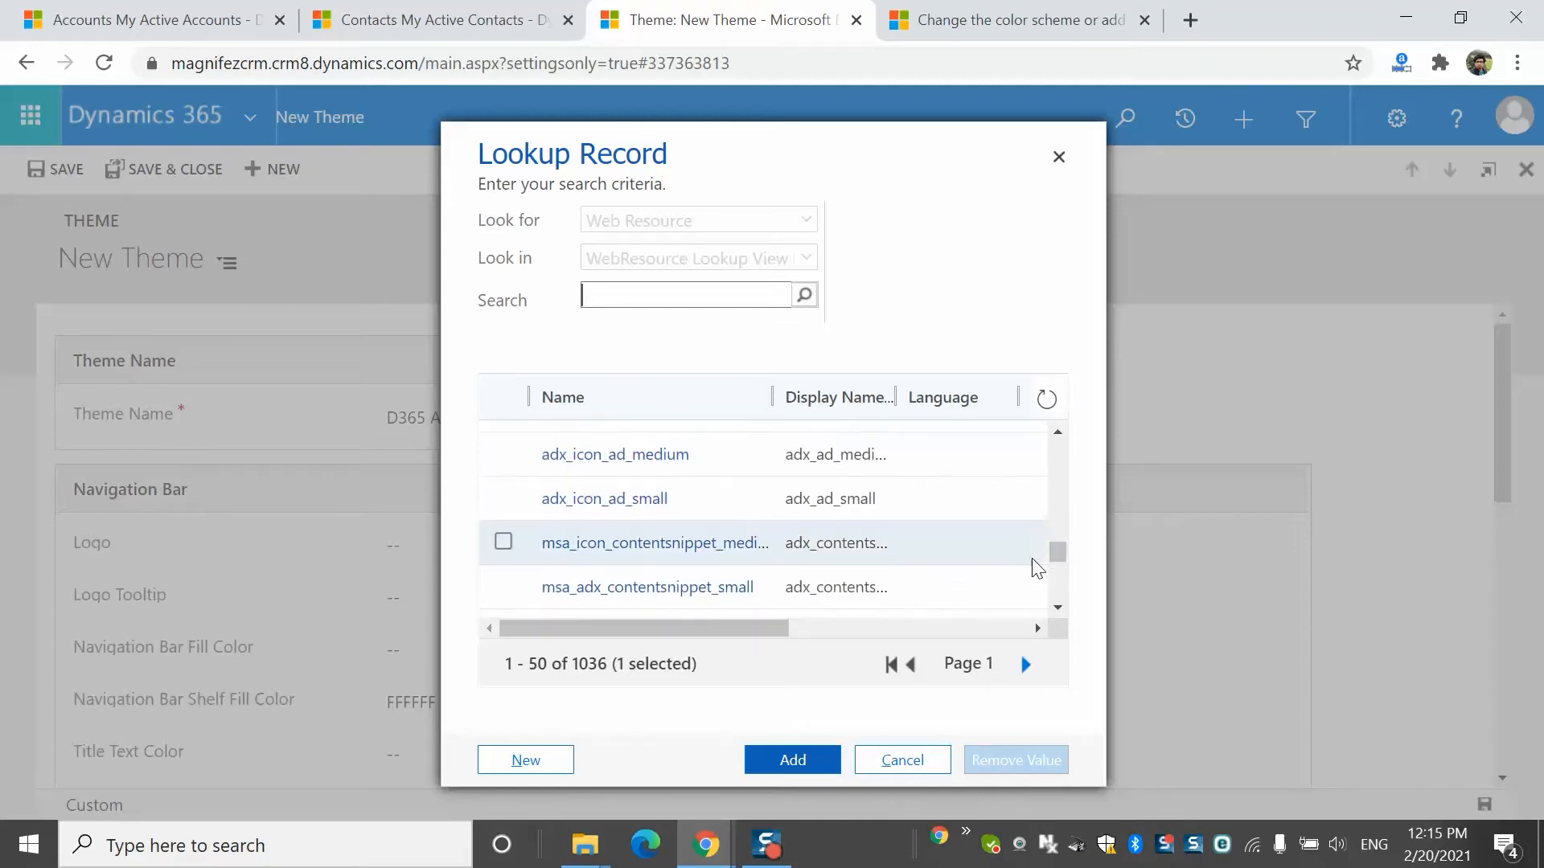
{"action": "type", "text": "logo"}
{"action": "key", "text": "Return"}
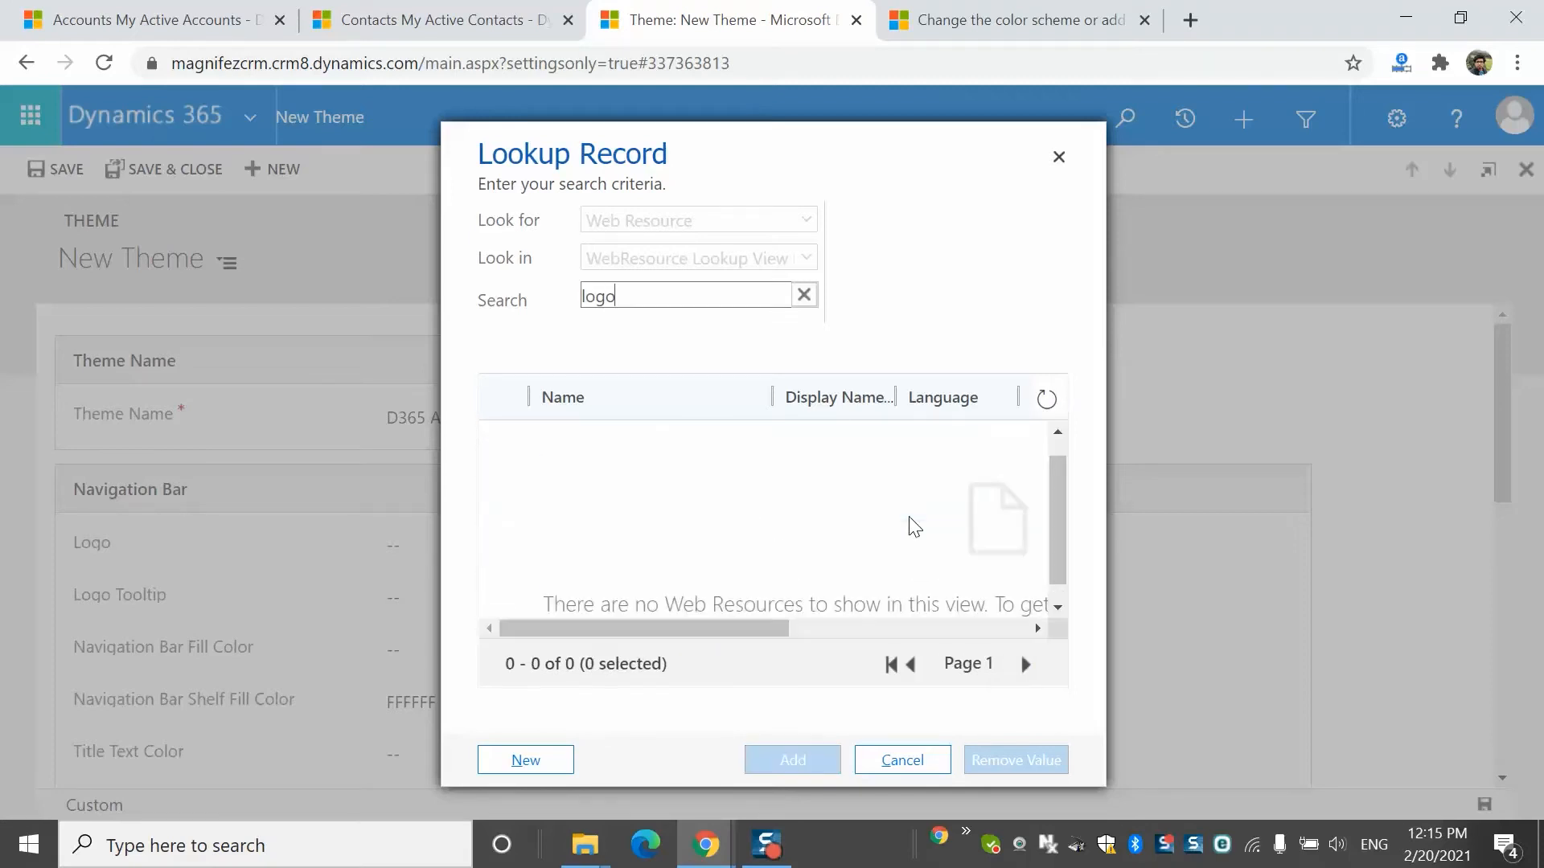
Start a new web resource from the logo lookup and choose Logo Side-01-01 (1).png as its upload file
{"action": "left_click", "coordinate": [526, 768]}
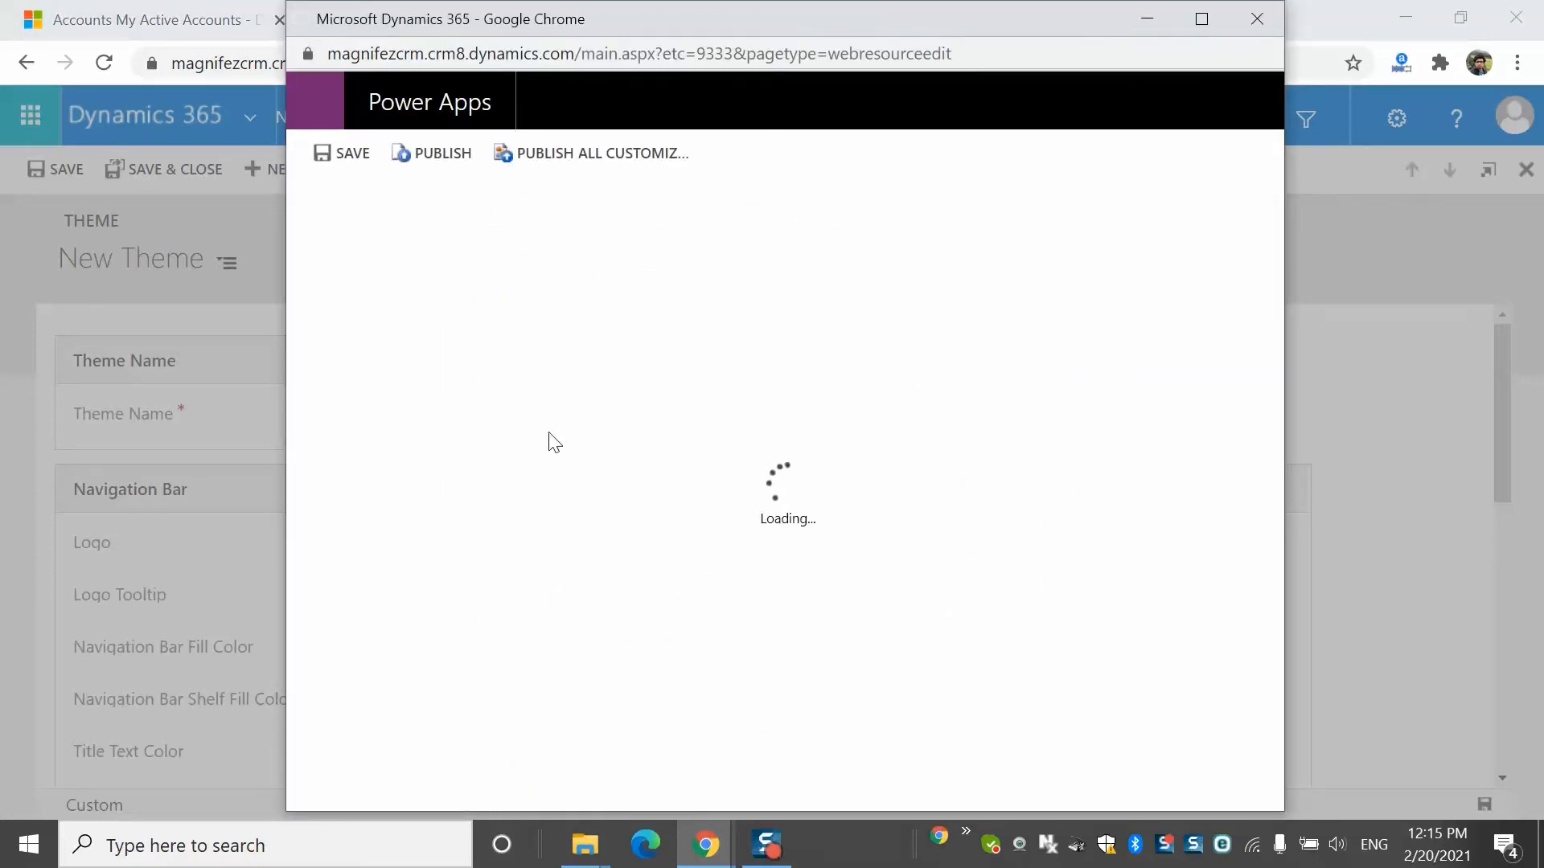
{"action": "left_click", "coordinate": [543, 614]}
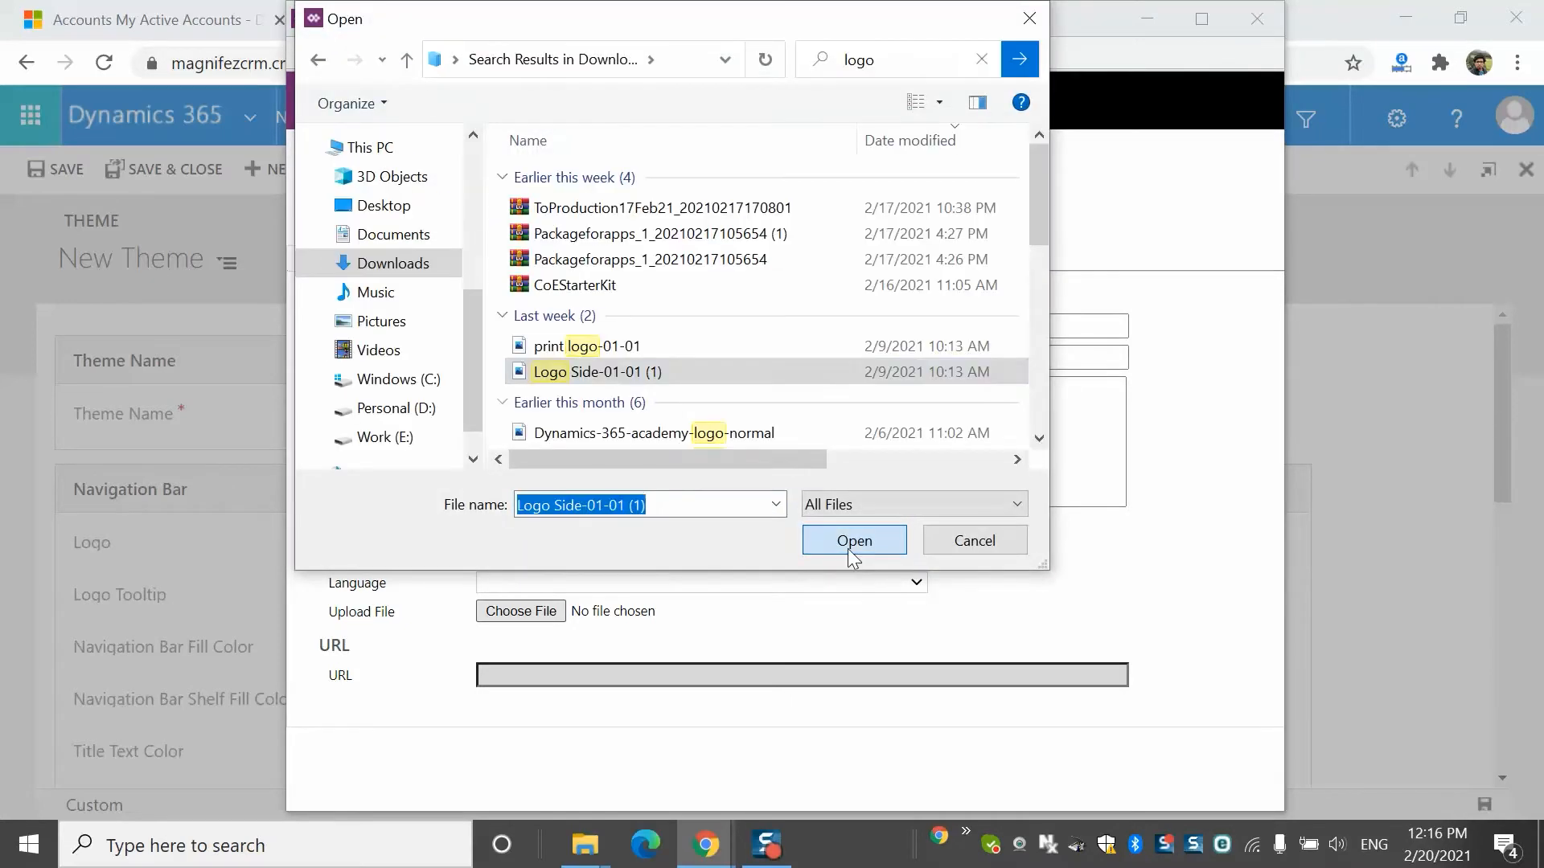
{"action": "left_click", "coordinate": [852, 540]}
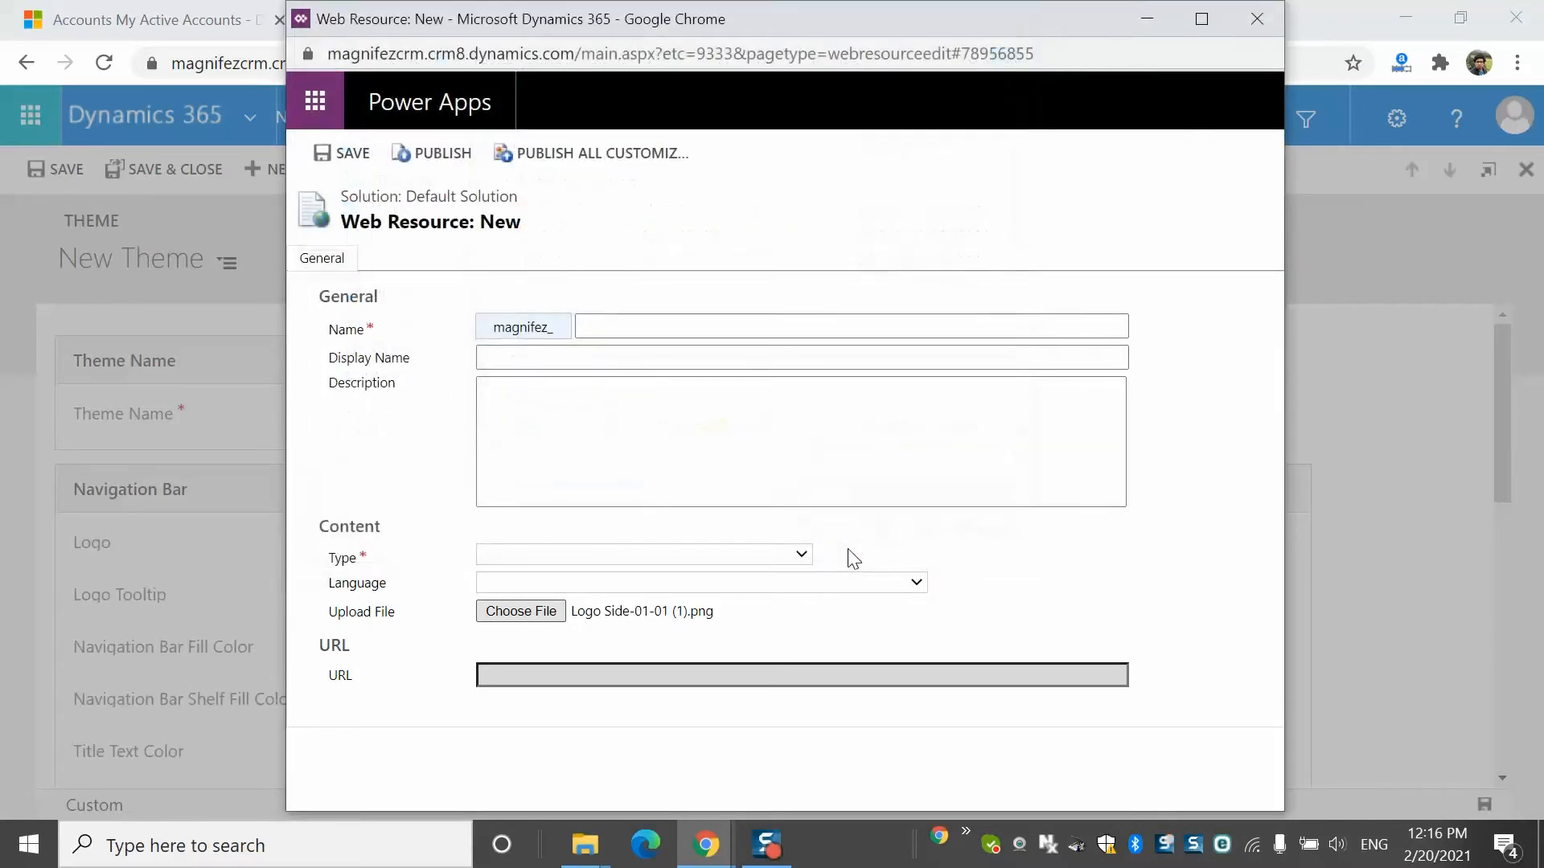
Name the web resource d365logo with display name "D365 Academy logo side", choose PNG format and English, and save it
{"action": "left_click", "coordinate": [638, 330]}
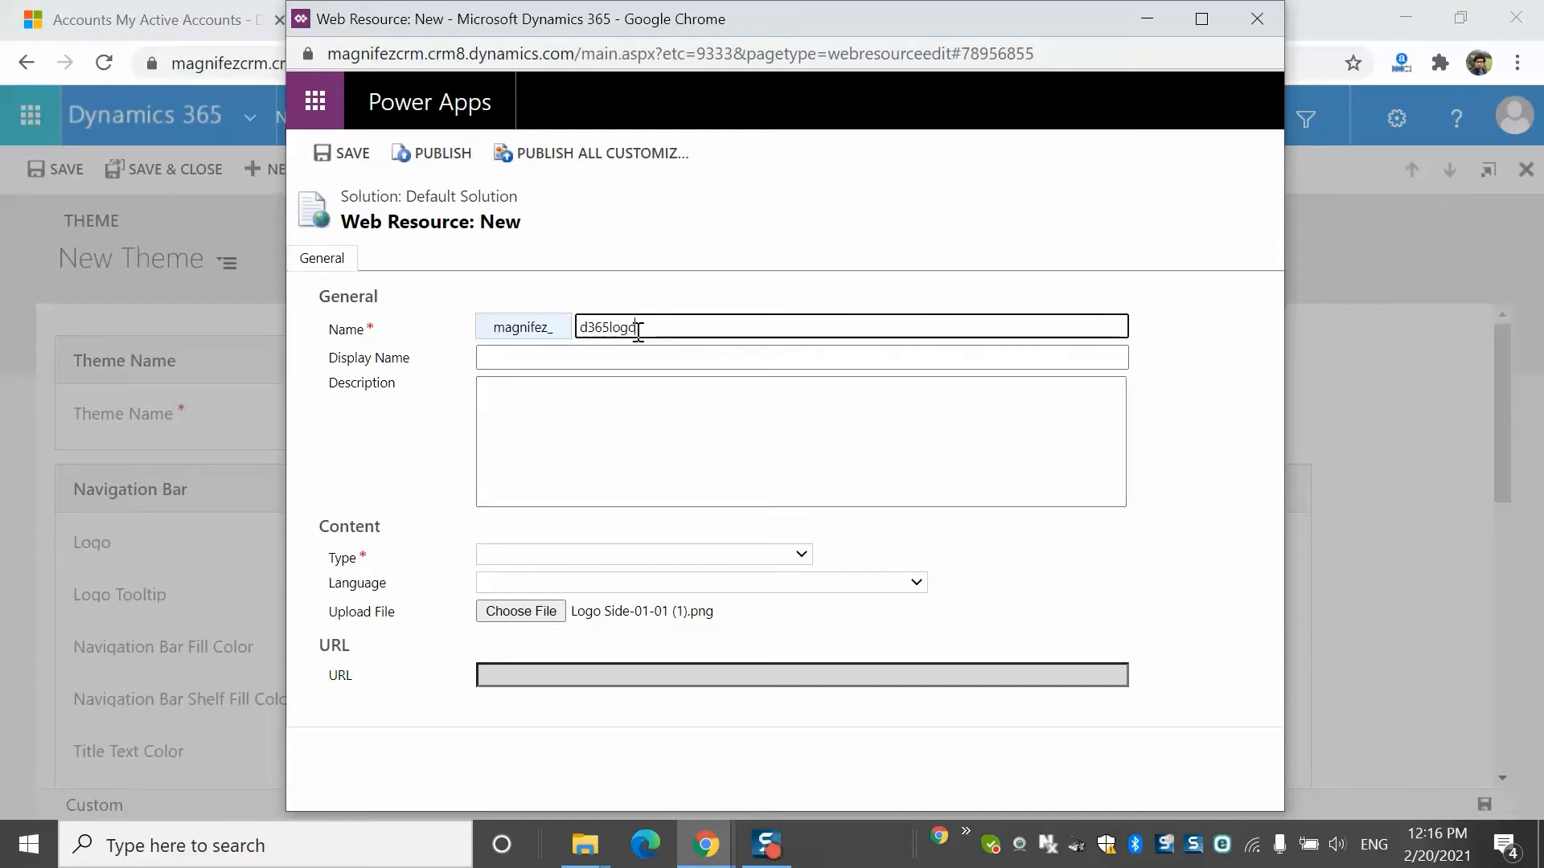
{"action": "key", "text": "Tab"}
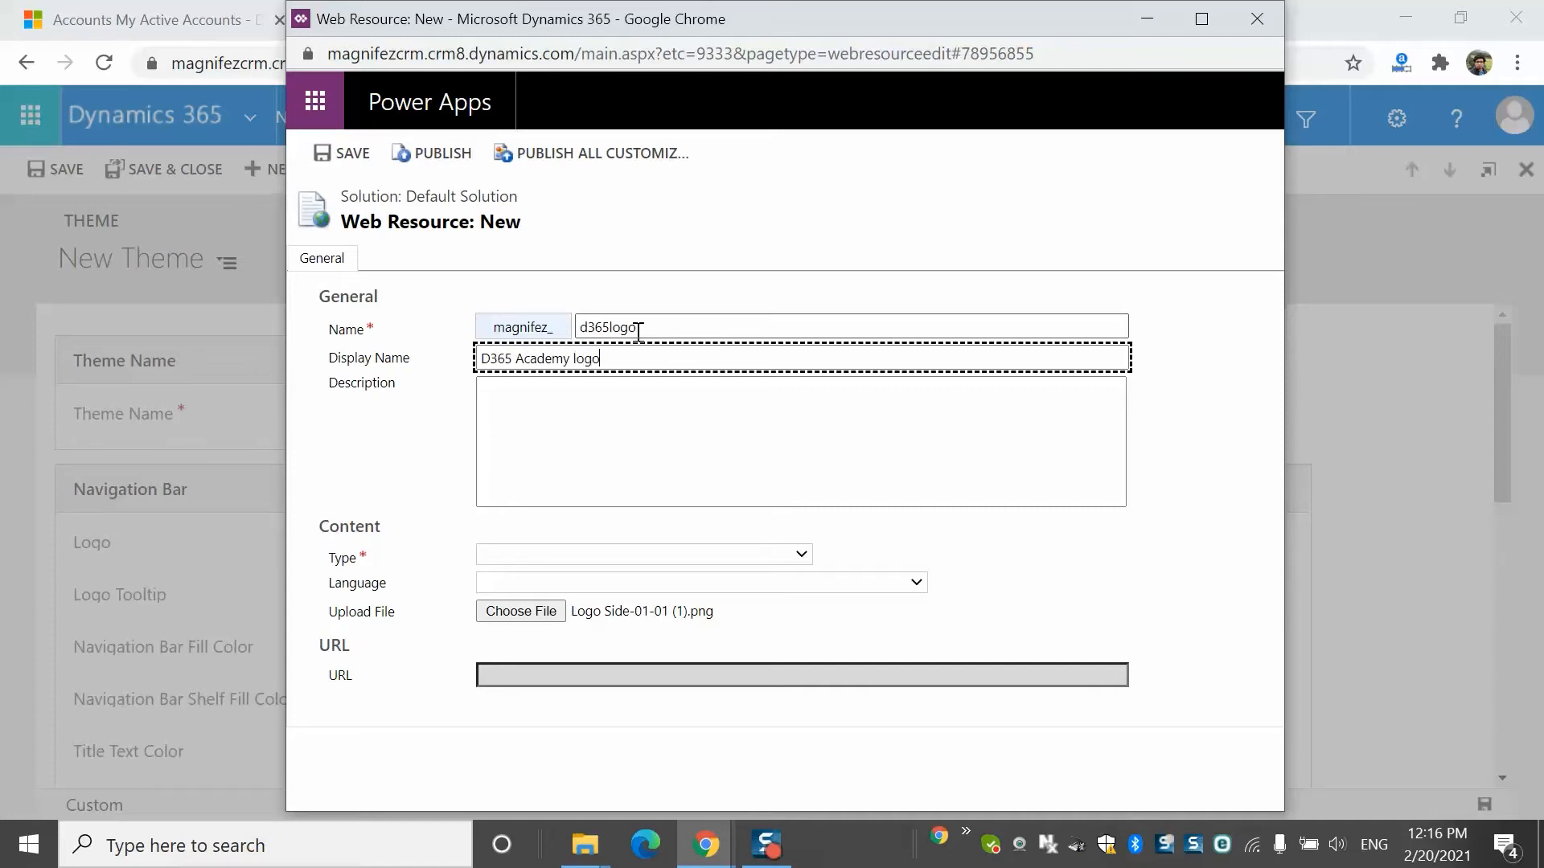
{"action": "left_click", "coordinate": [619, 555]}
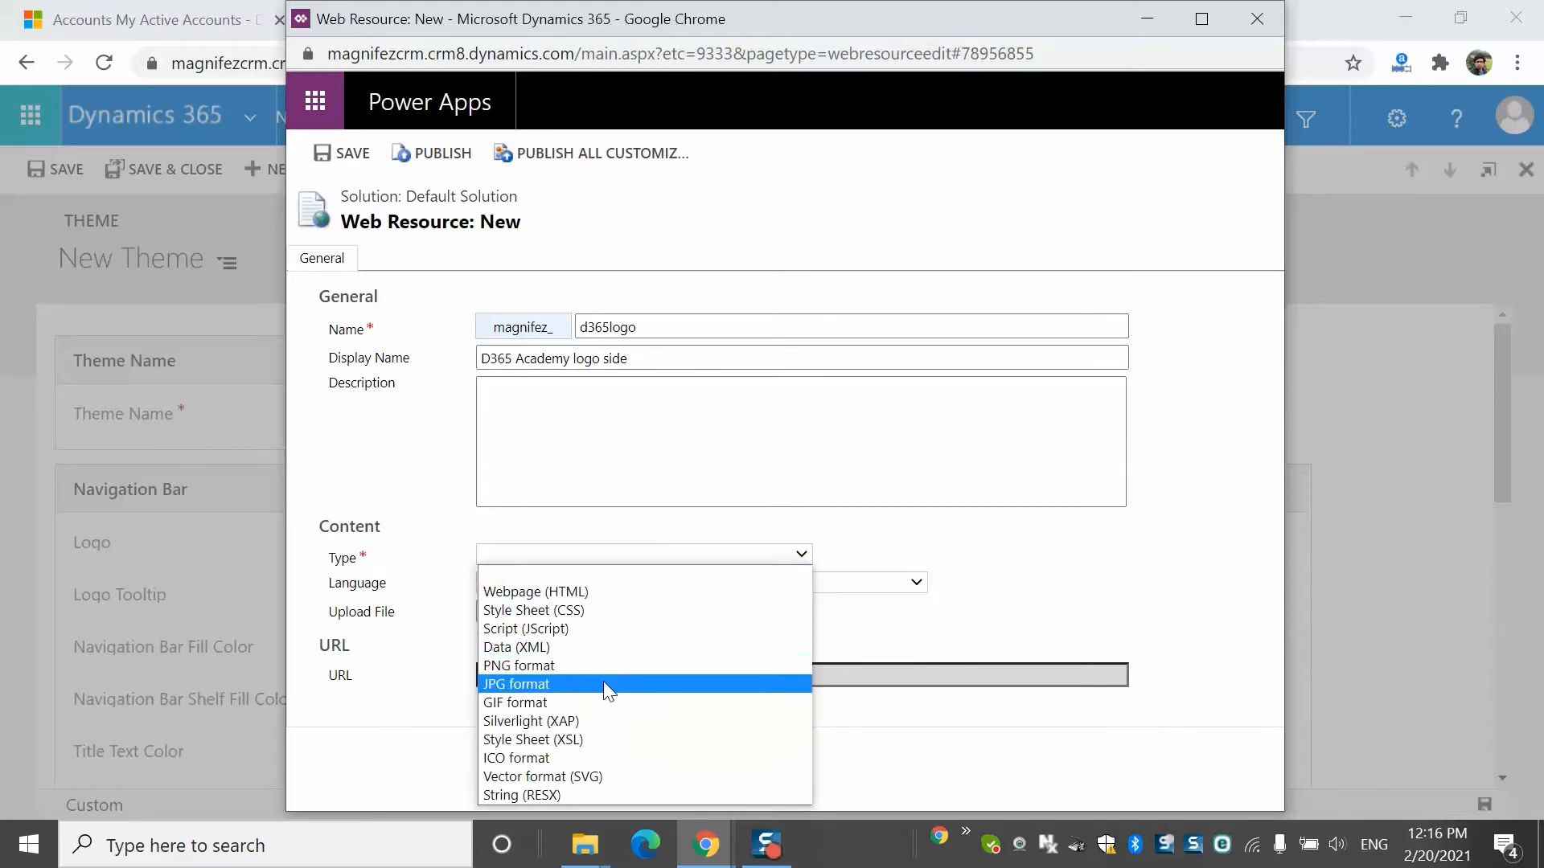
{"action": "left_click", "coordinate": [615, 666]}
{"action": "left_click", "coordinate": [615, 582]}
{"action": "left_click", "coordinate": [600, 620]}
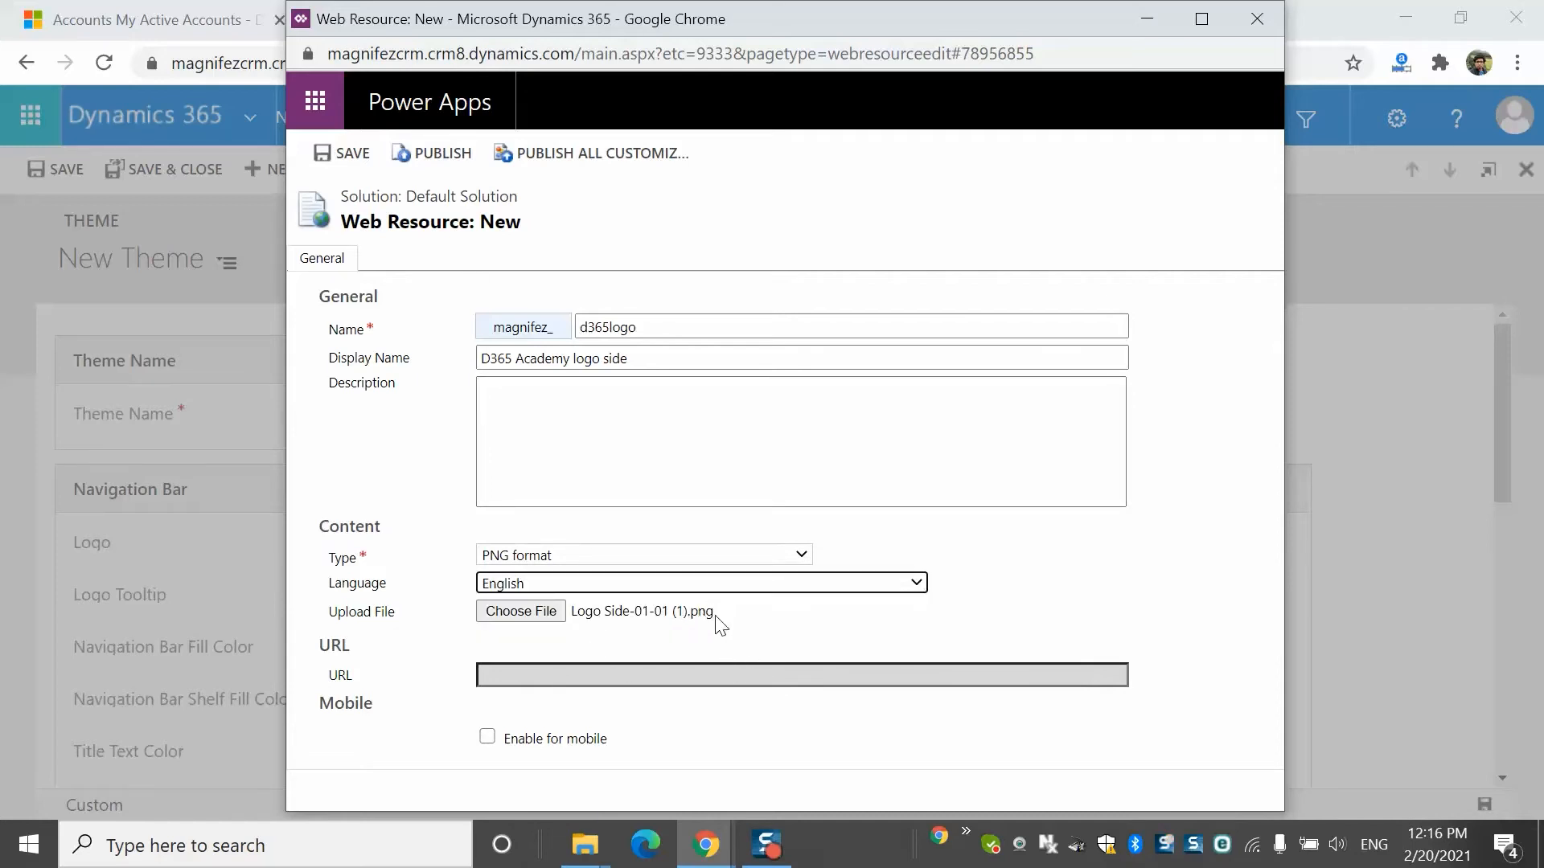
{"action": "left_click", "coordinate": [346, 155]}
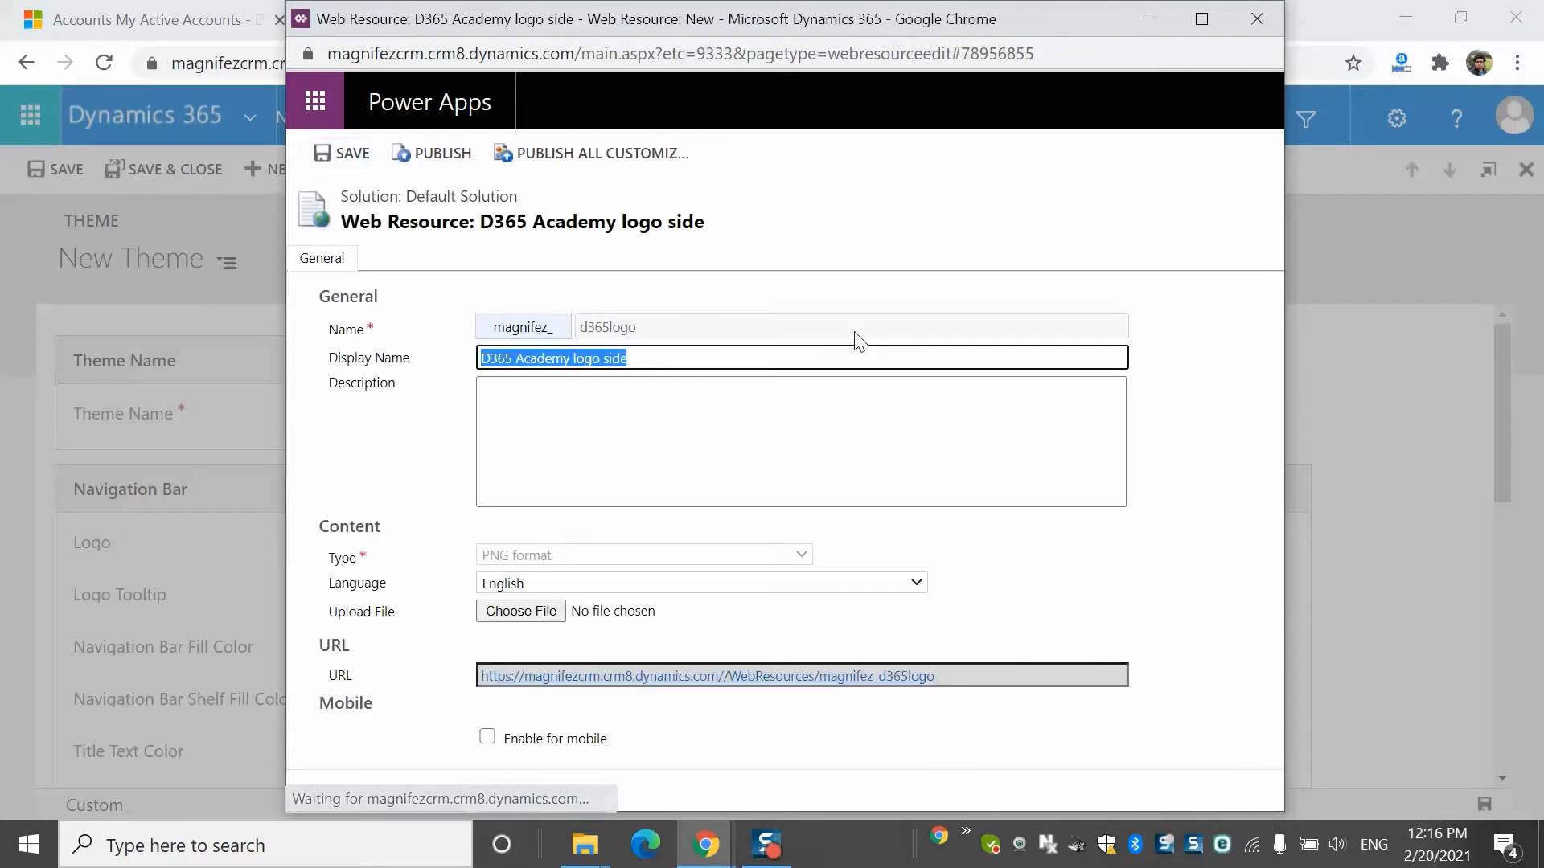
Open the saved web resource's URL to check the logo image, and close the image page
{"action": "left_click", "coordinate": [914, 678]}
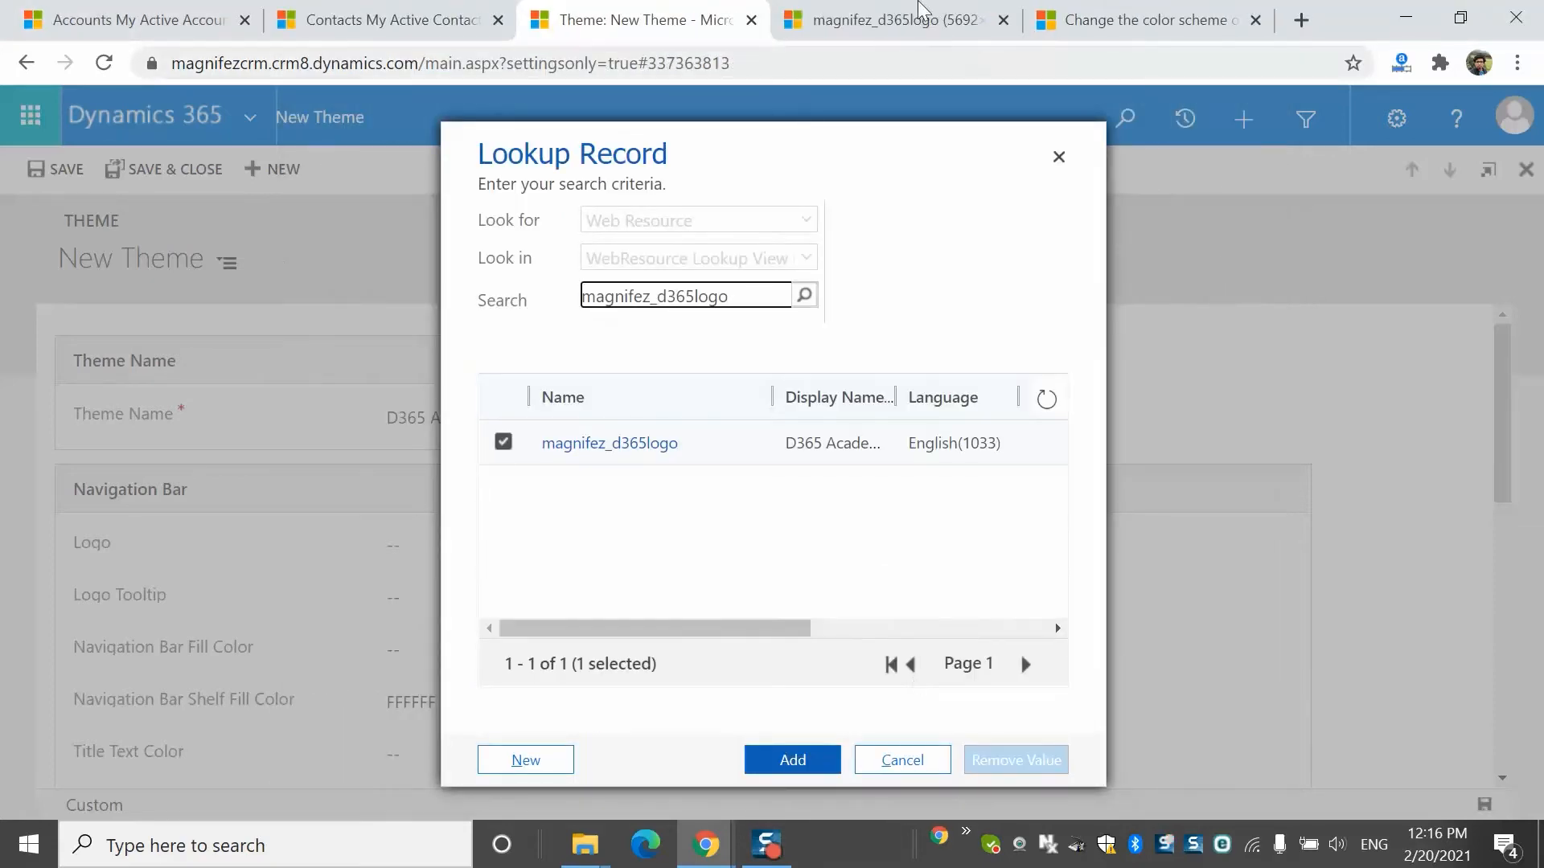
{"action": "left_click", "coordinate": [919, 9]}
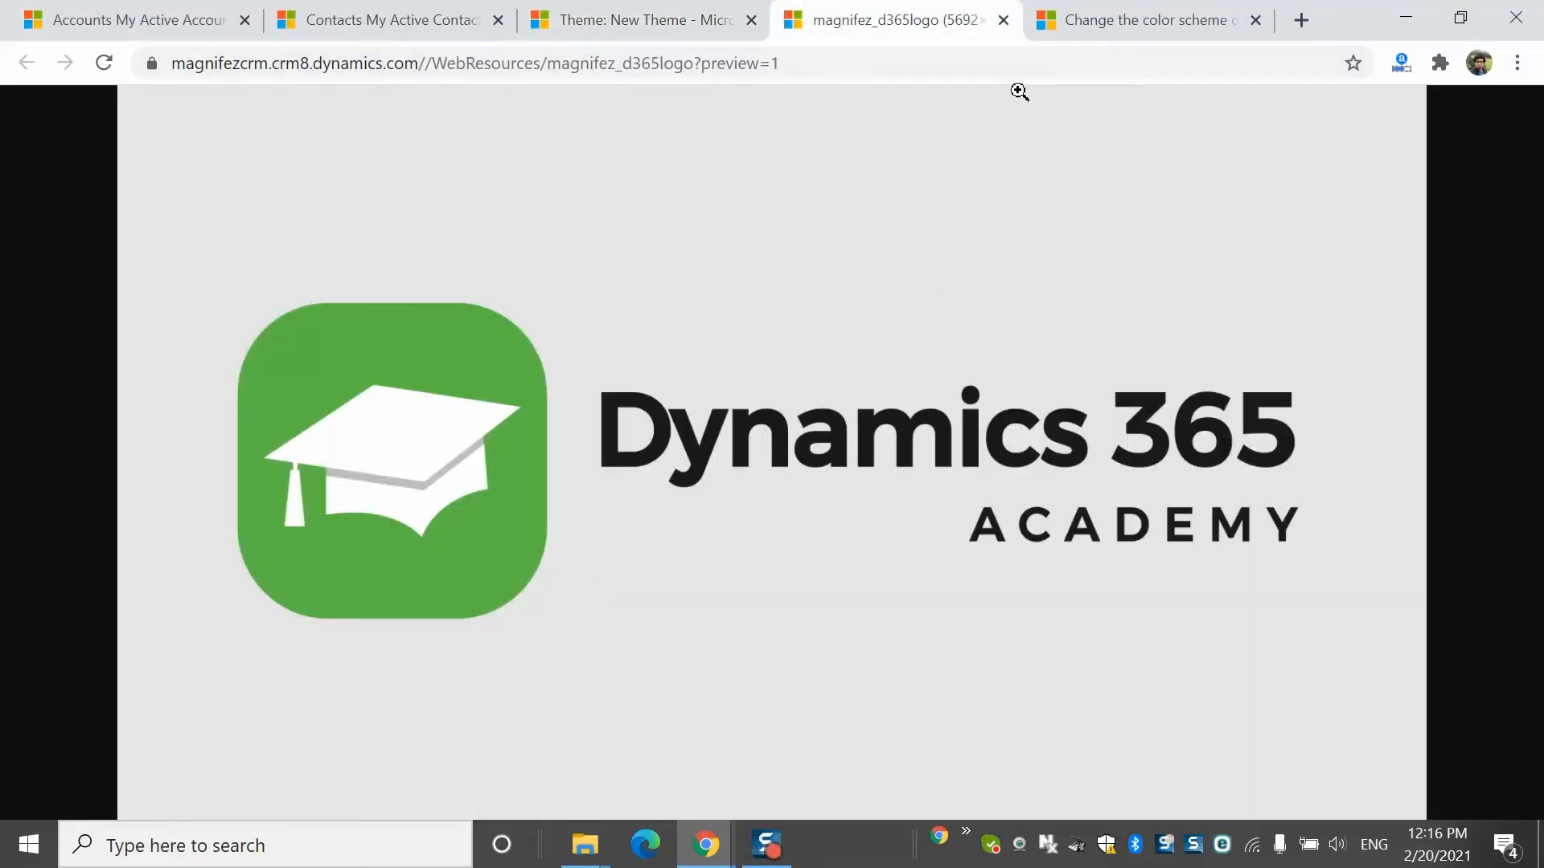
{"action": "left_click", "coordinate": [1004, 20]}
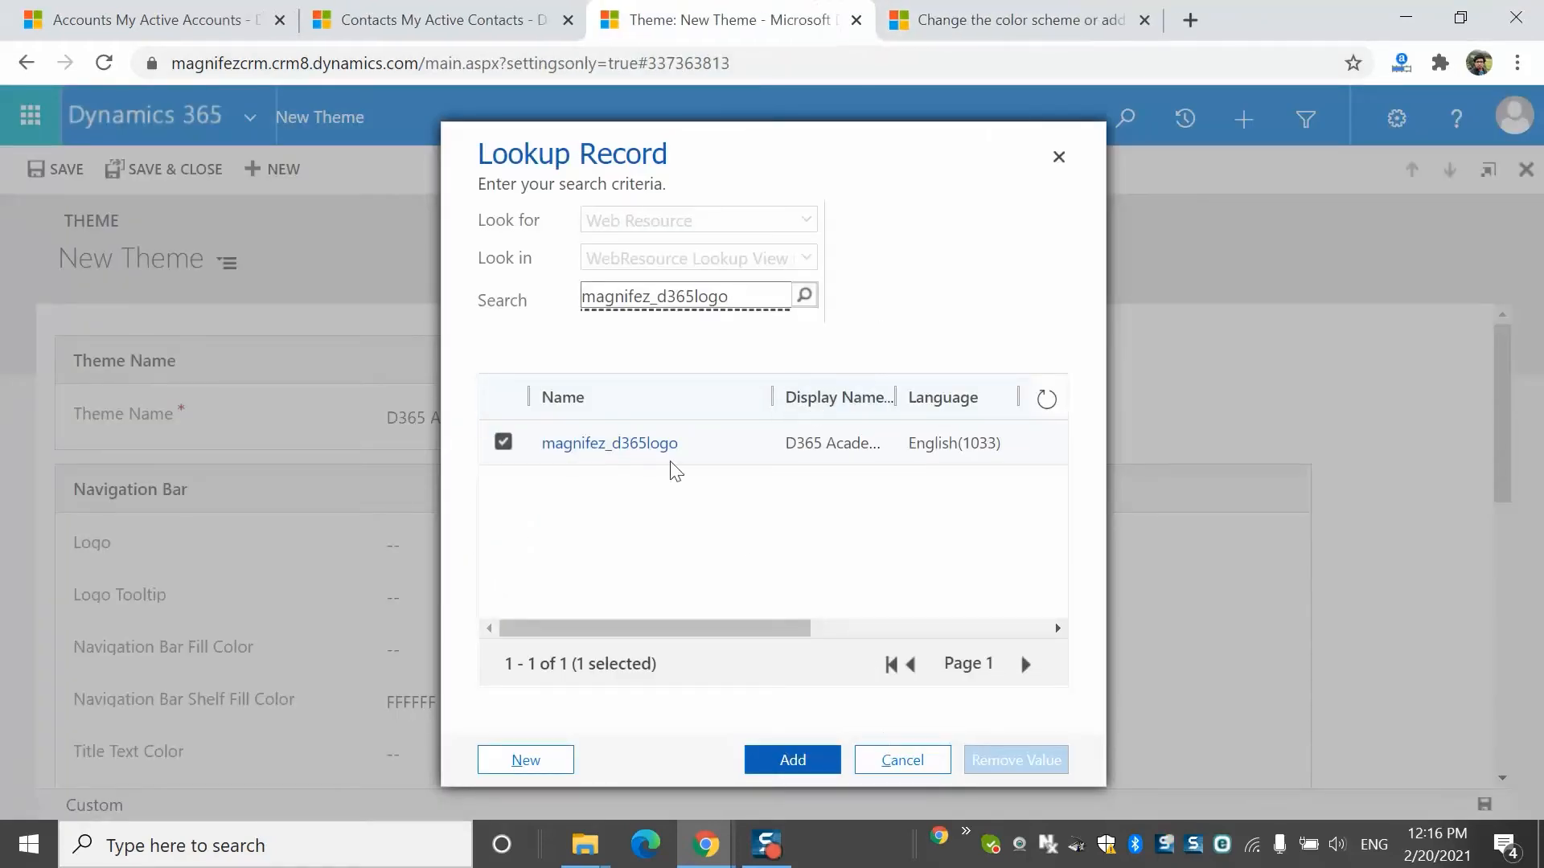
Add magnifez_d365logo as the theme's Logo and set the Logo Tooltip to "D365 Academy logo"
{"action": "left_click", "coordinate": [788, 760]}
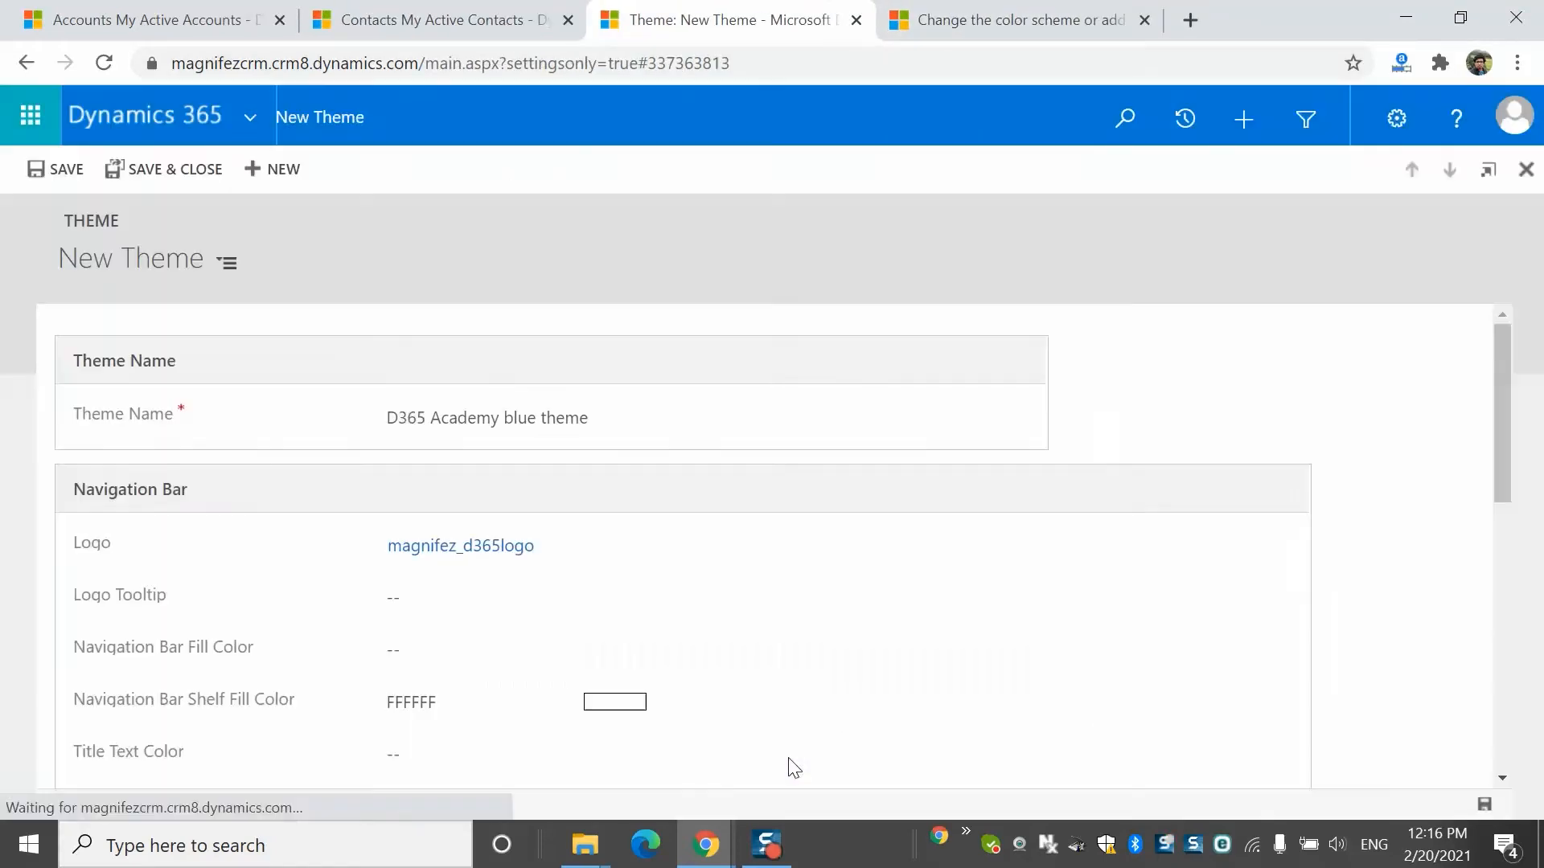
{"action": "left_click", "coordinate": [460, 599]}
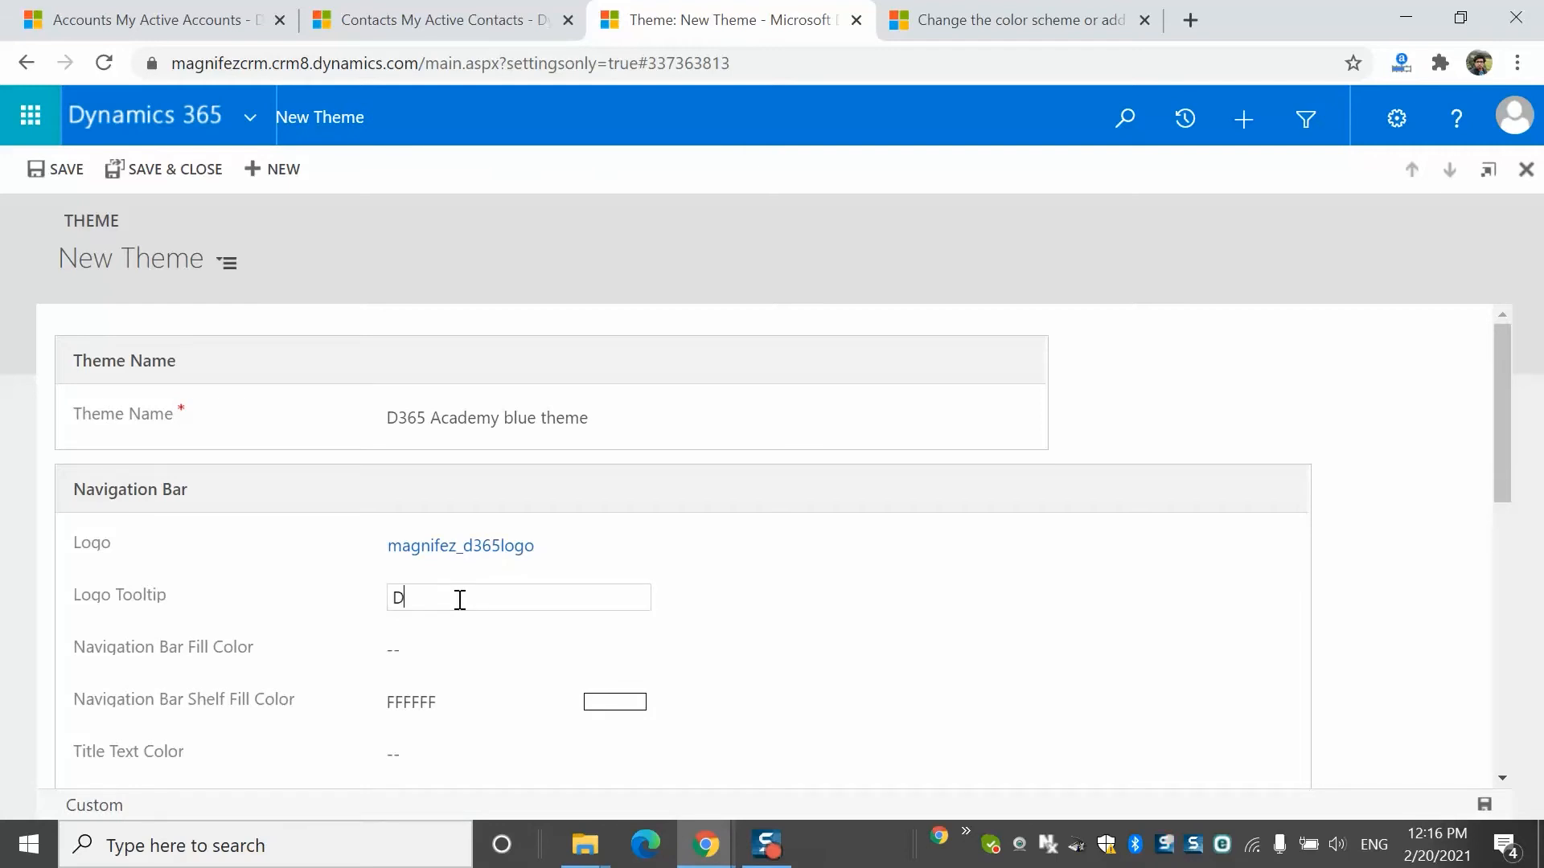
{"action": "type", "text": "D365 Academy logo"}
Search Google for "color picker" in a new browser page, pick a dark green and copy its hex code #2aa324
{"action": "left_click", "coordinate": [549, 657]}
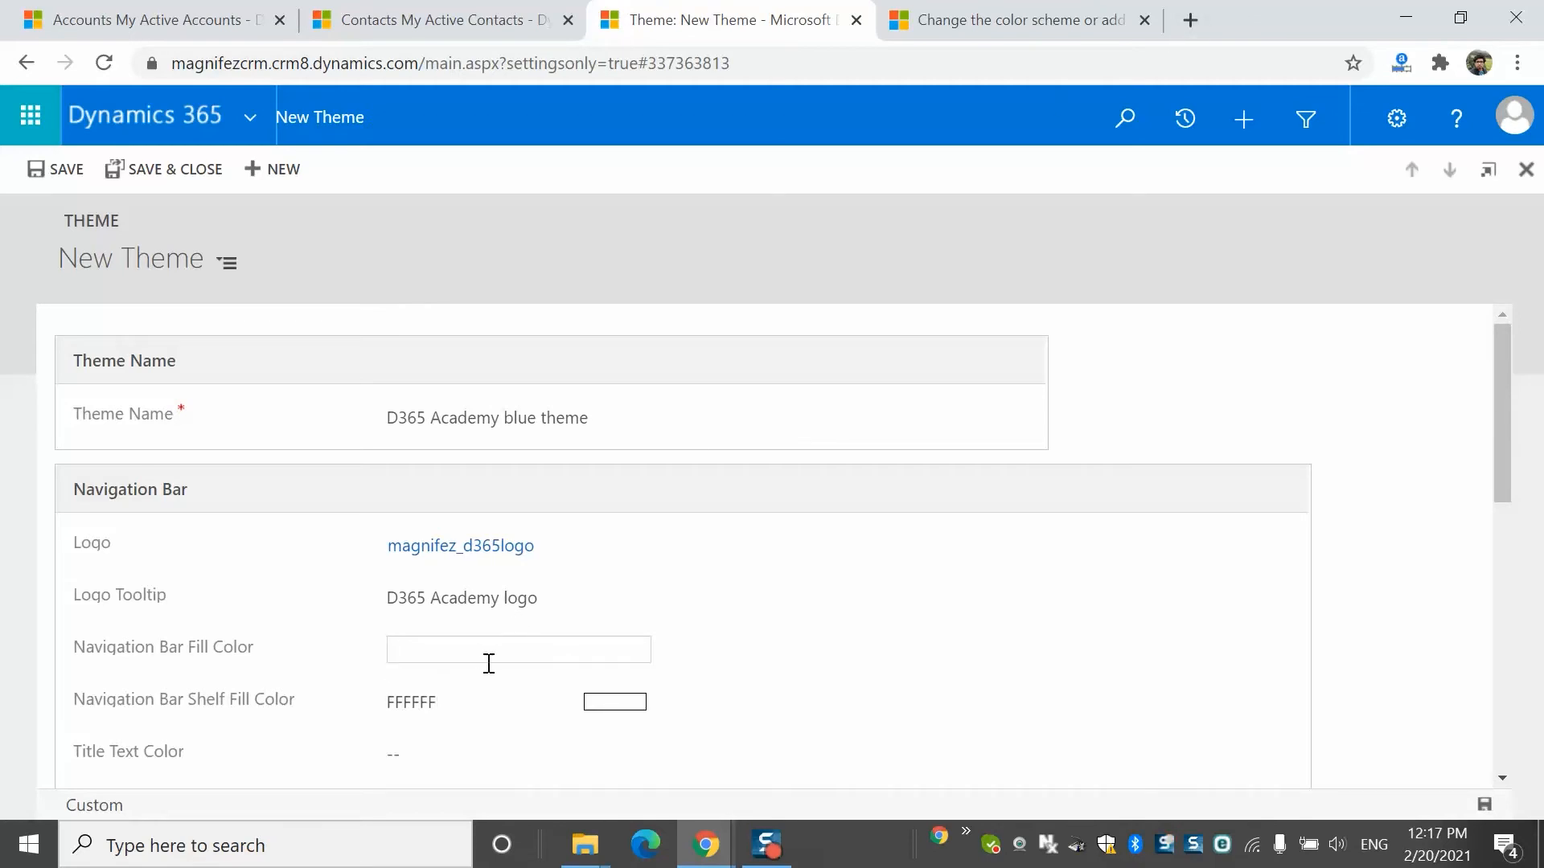
{"action": "left_click", "coordinate": [1199, 18]}
{"action": "type", "text": "color pick"}
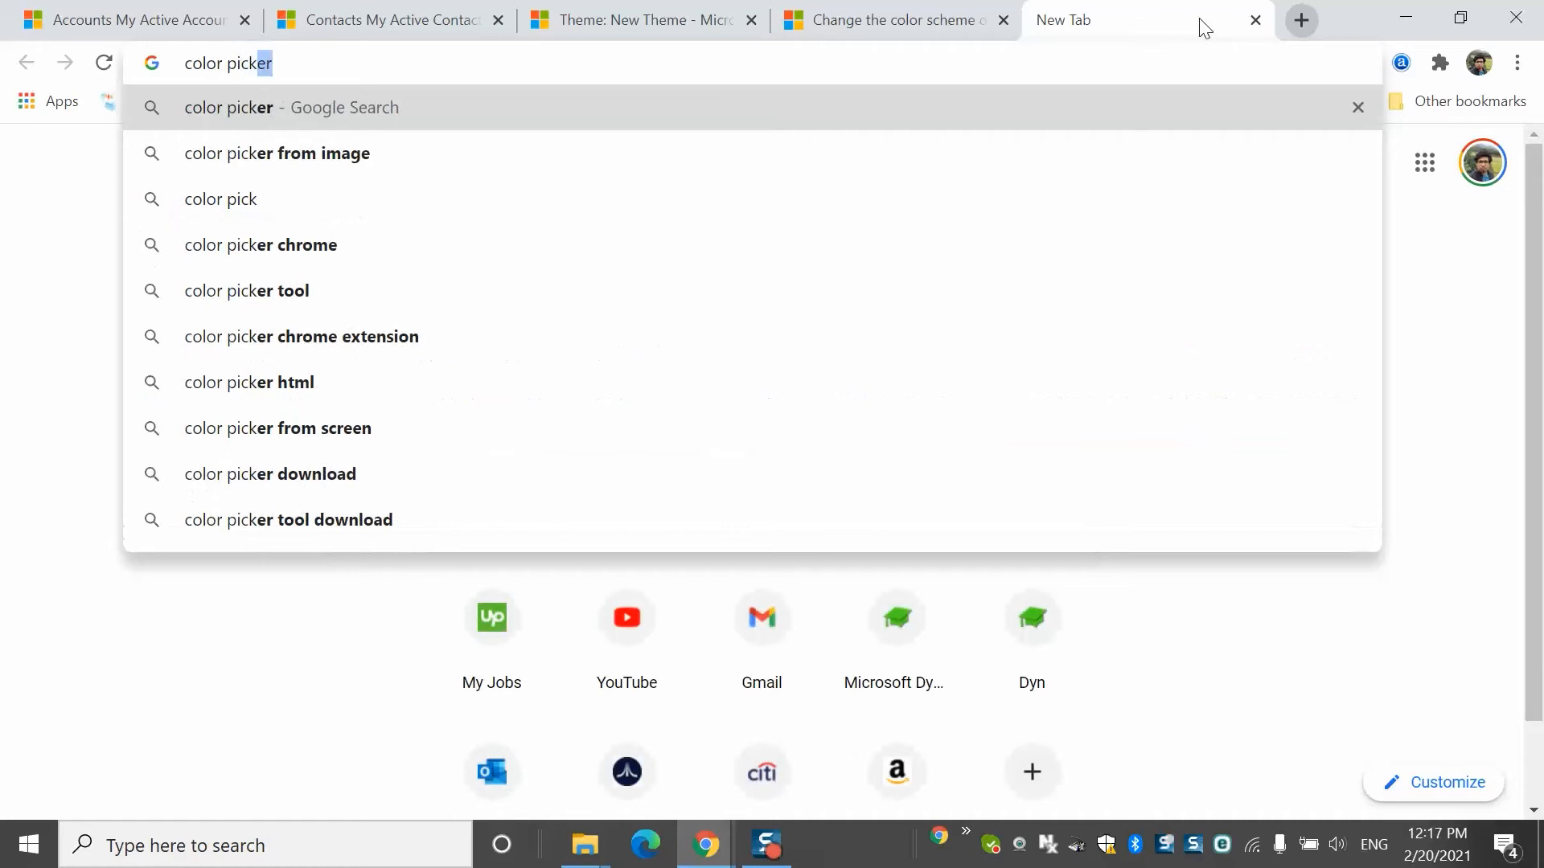
{"action": "key", "text": "Return"}
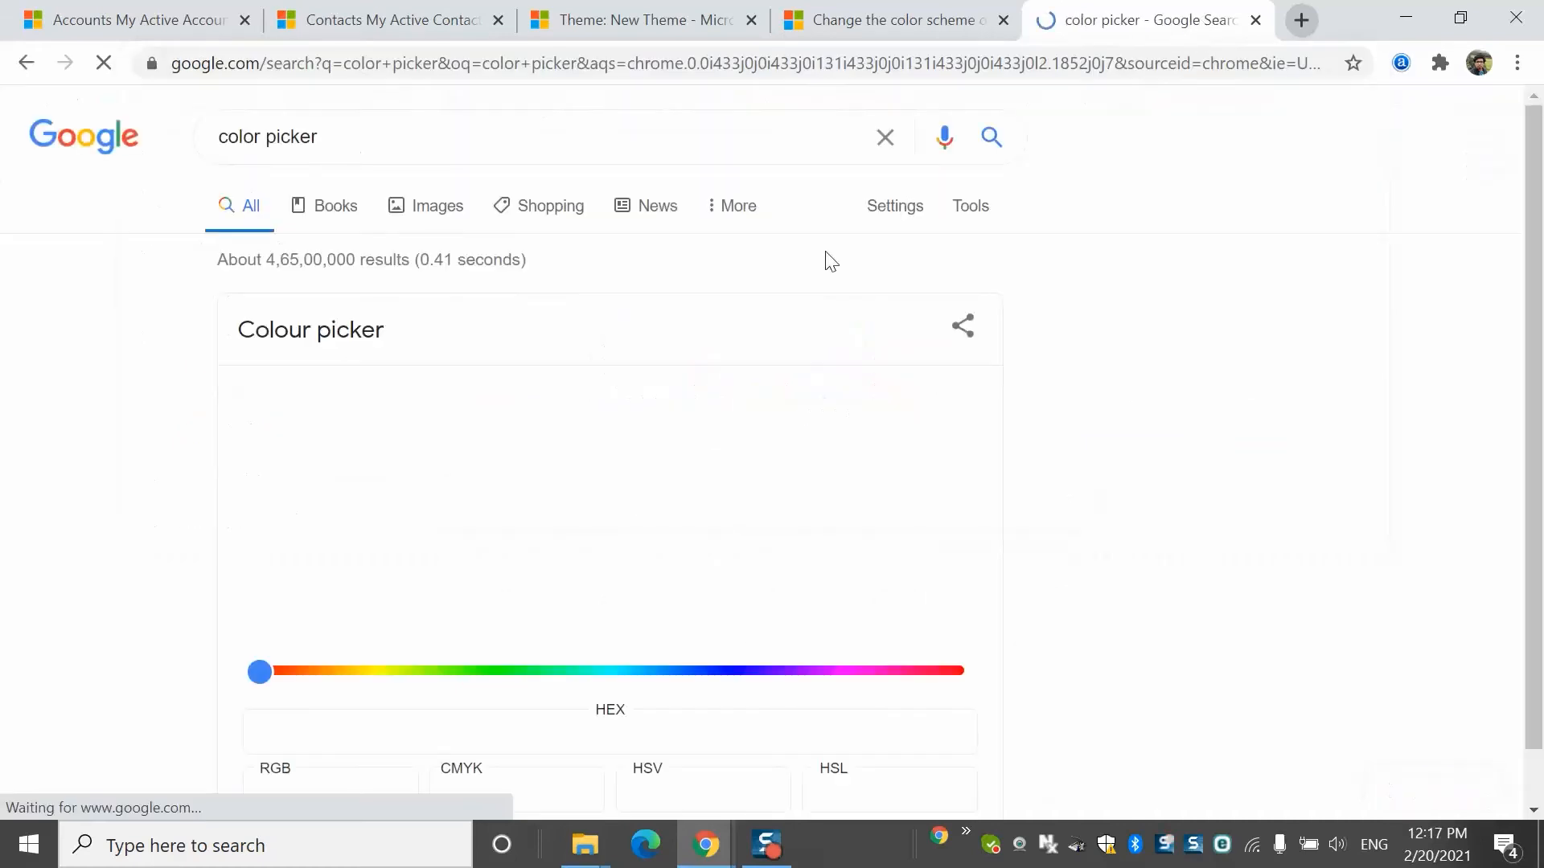
{"action": "left_click", "coordinate": [488, 671]}
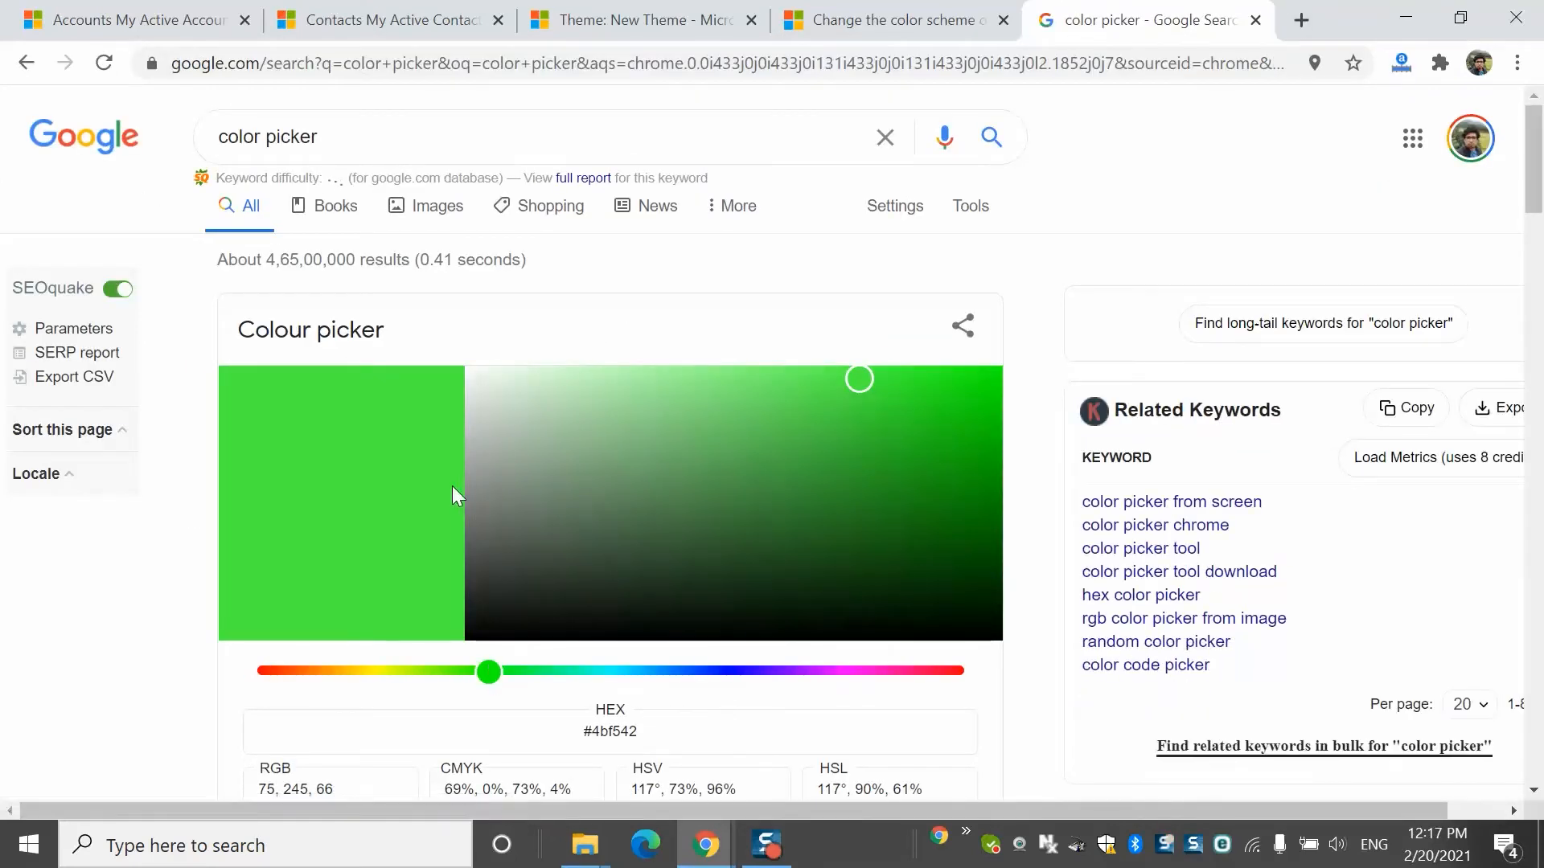
{"action": "left_click_drag", "start_coordinate": [868, 431], "coordinate": [885, 466]}
{"action": "left_click", "coordinate": [634, 734]}
{"action": "key", "text": "ctrl+c"}
Return to the new theme and set its Navigation Bar Fill Color to the copied #2aa324
{"action": "left_click", "coordinate": [821, 18]}
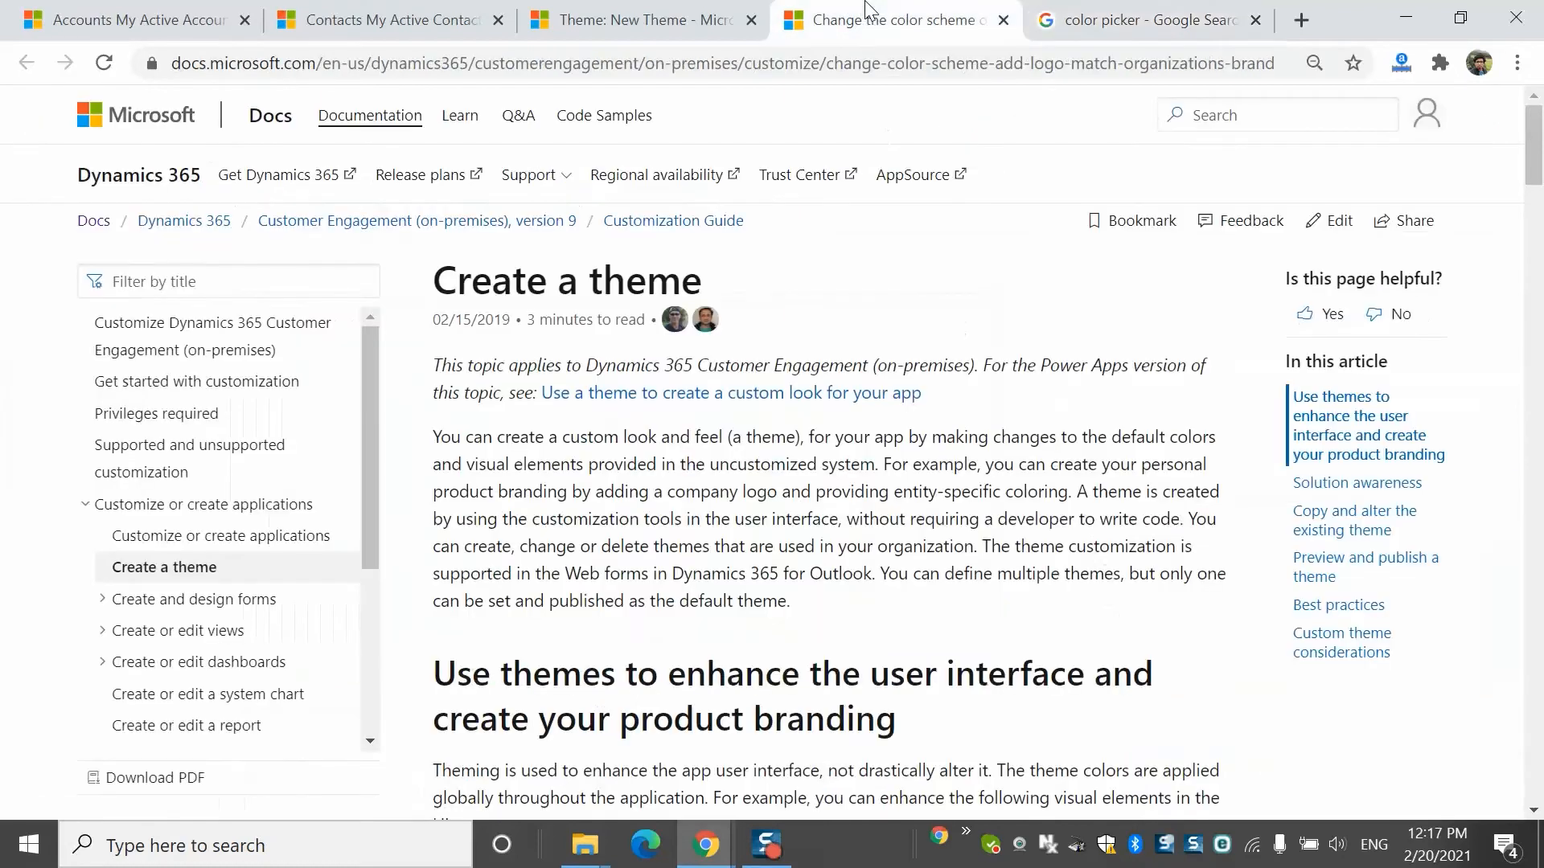
{"action": "left_click", "coordinate": [668, 13]}
{"action": "key", "text": "ctrl+v"}
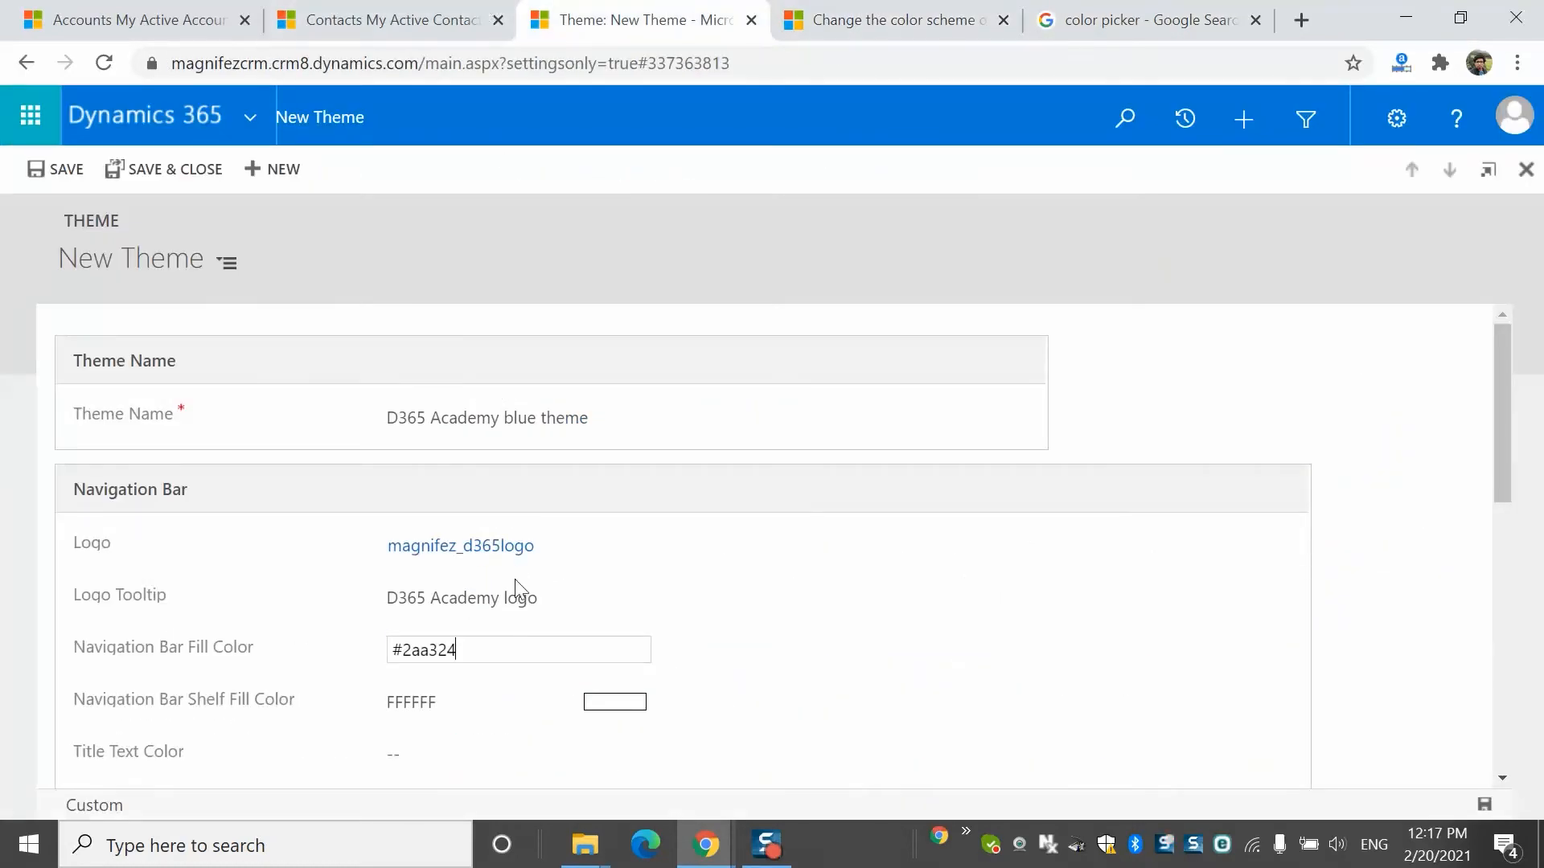
{"action": "scroll", "coordinate": [1324, 544], "scroll_direction": "down", "scroll_amount": 2}
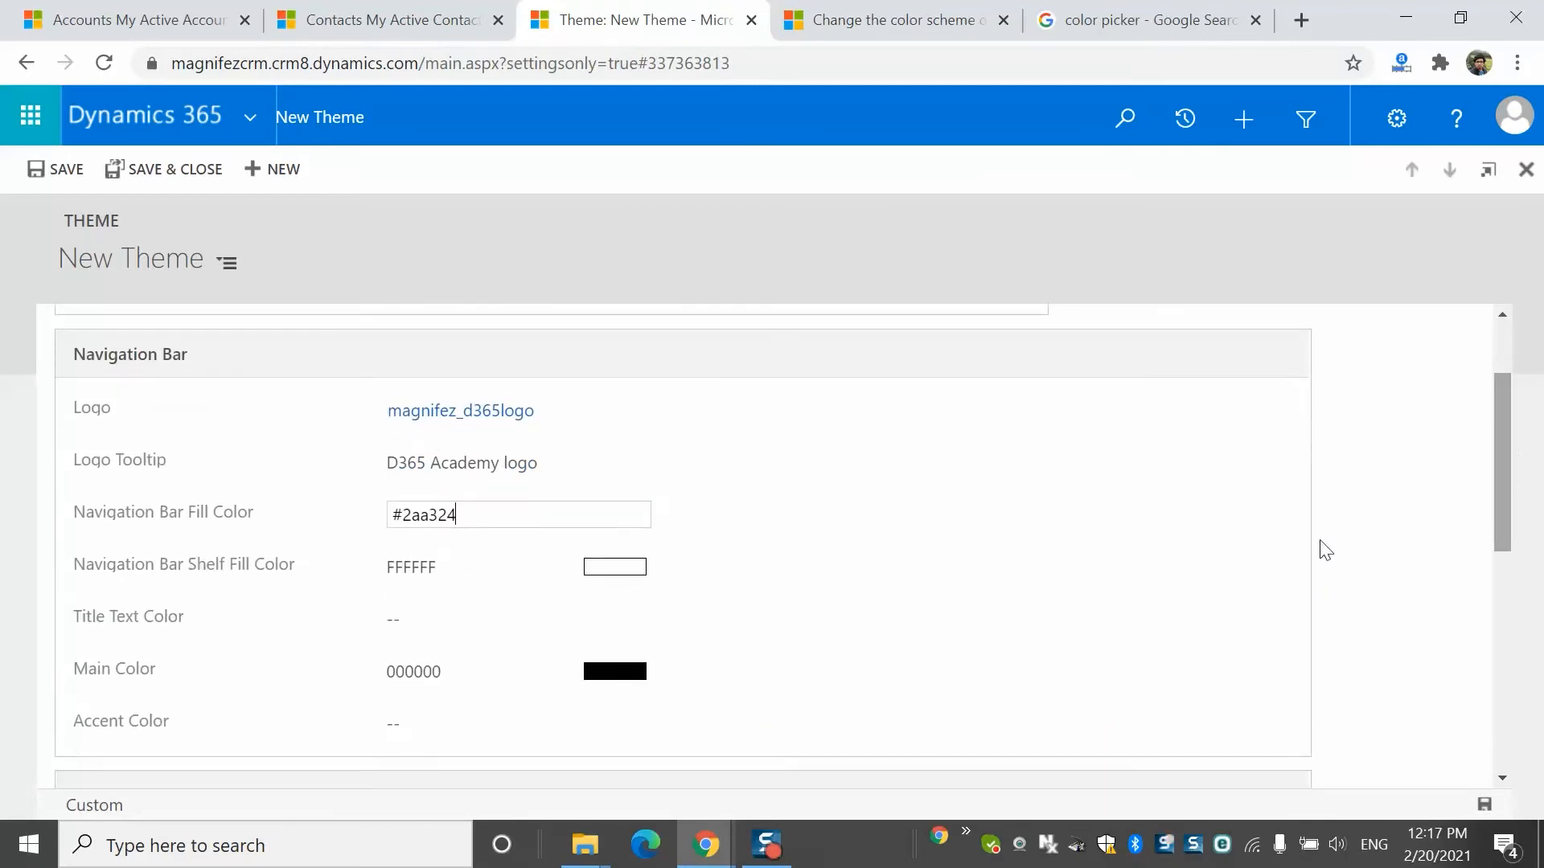
{"action": "left_click", "coordinate": [924, 589]}
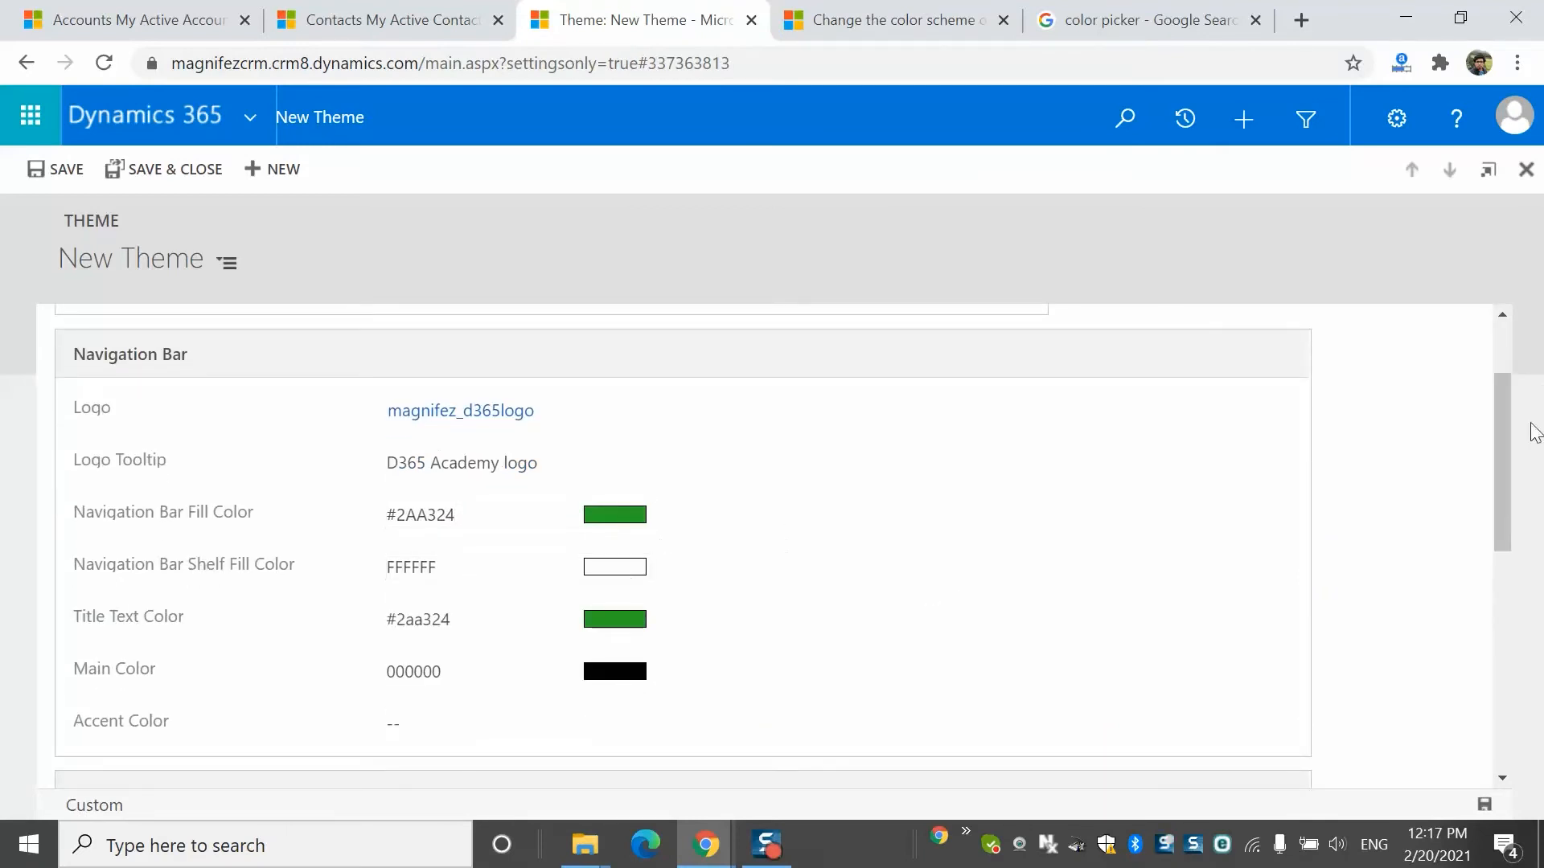
Pick a light green for the Navigation Bar Shelf Fill Color in the Google color picker and copy its hex code #a5dba2
{"action": "left_click_drag", "start_coordinate": [1502, 441], "coordinate": [1503, 484]}
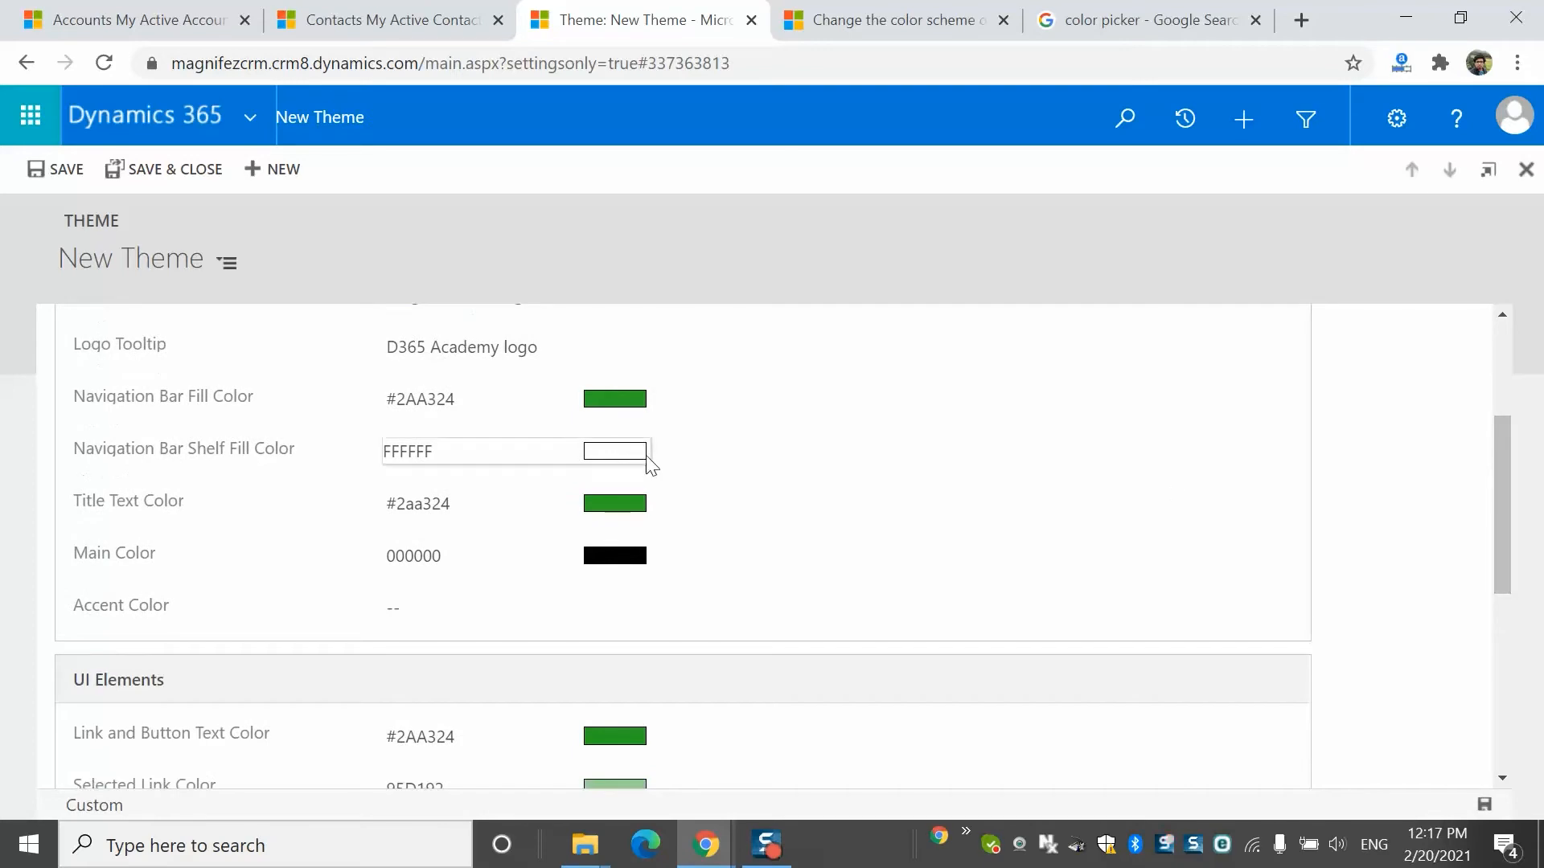
{"action": "left_click", "coordinate": [463, 453]}
{"action": "left_click", "coordinate": [476, 453]}
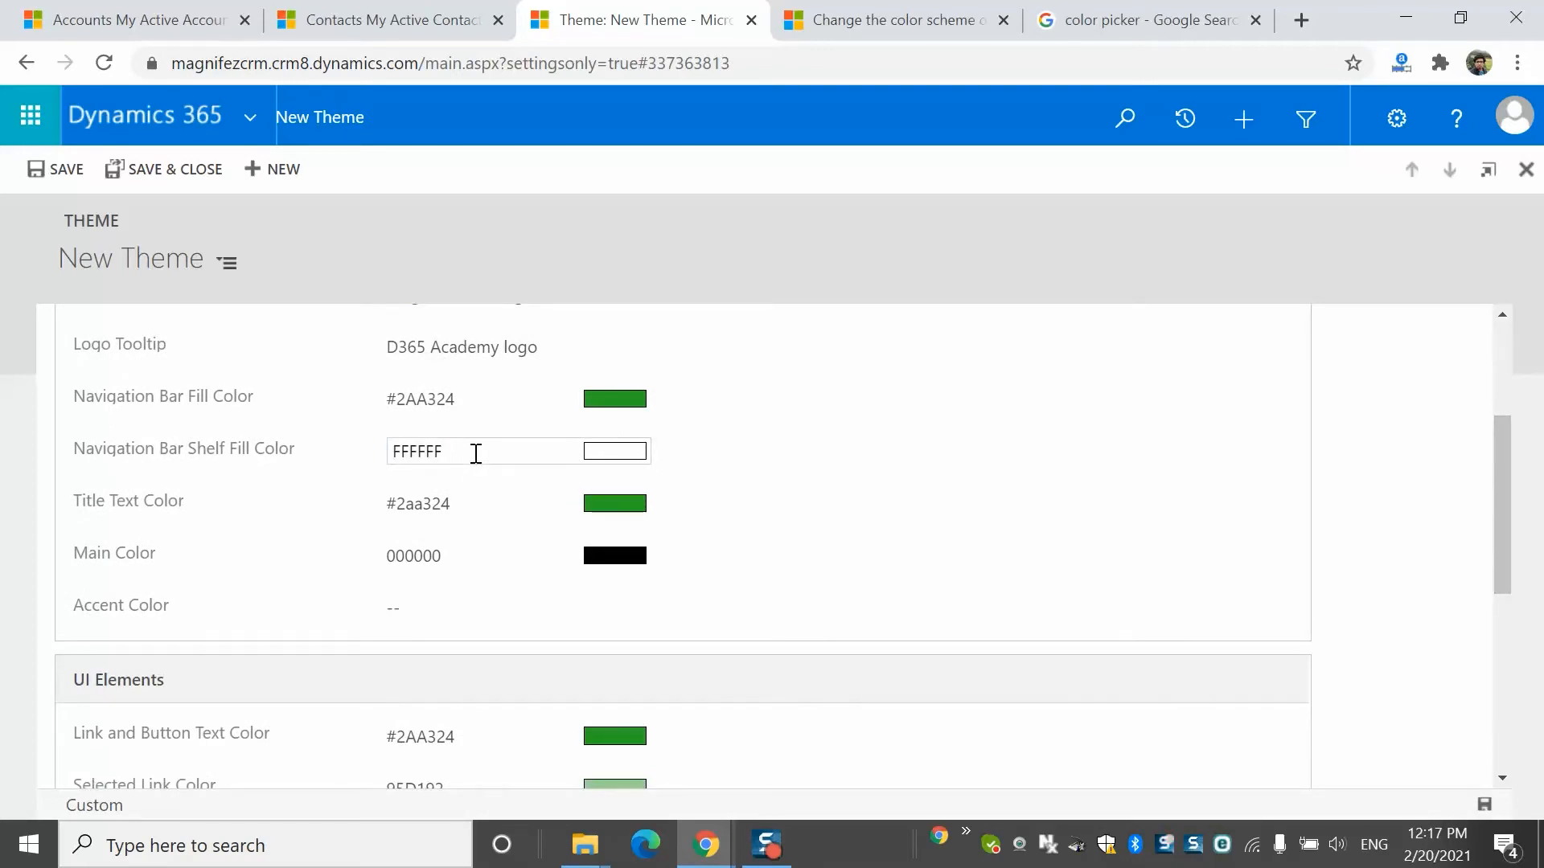
{"action": "left_click", "coordinate": [1198, 18]}
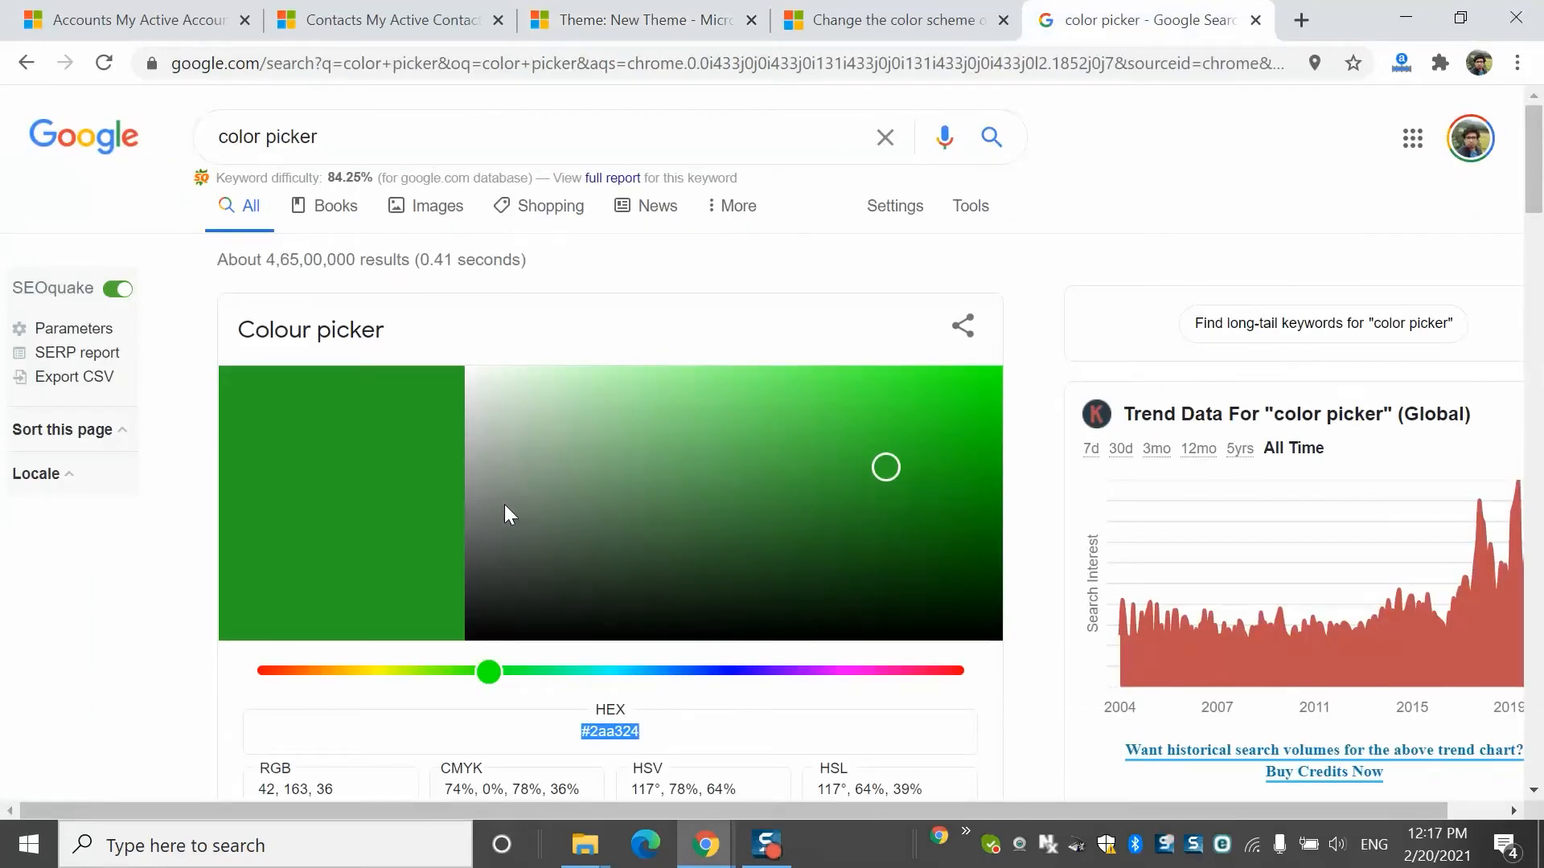
{"action": "left_click", "coordinate": [555, 427]}
{"action": "left_click", "coordinate": [576, 478]}
{"action": "left_click_drag", "start_coordinate": [577, 480], "coordinate": [606, 417]}
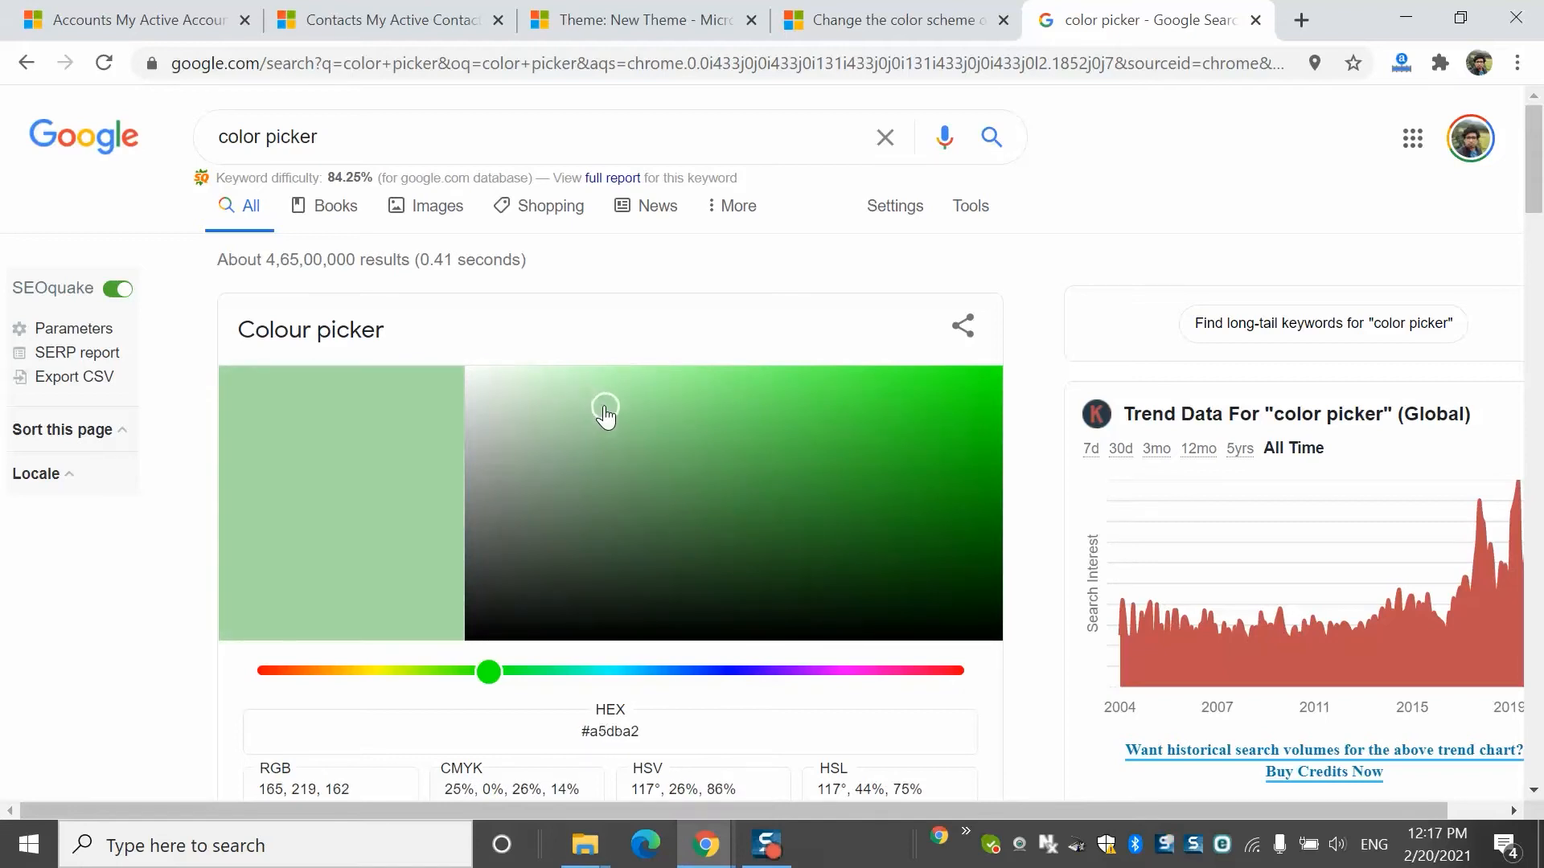
{"action": "triple_click", "coordinate": [648, 737]}
{"action": "key", "text": "ctrl+c"}
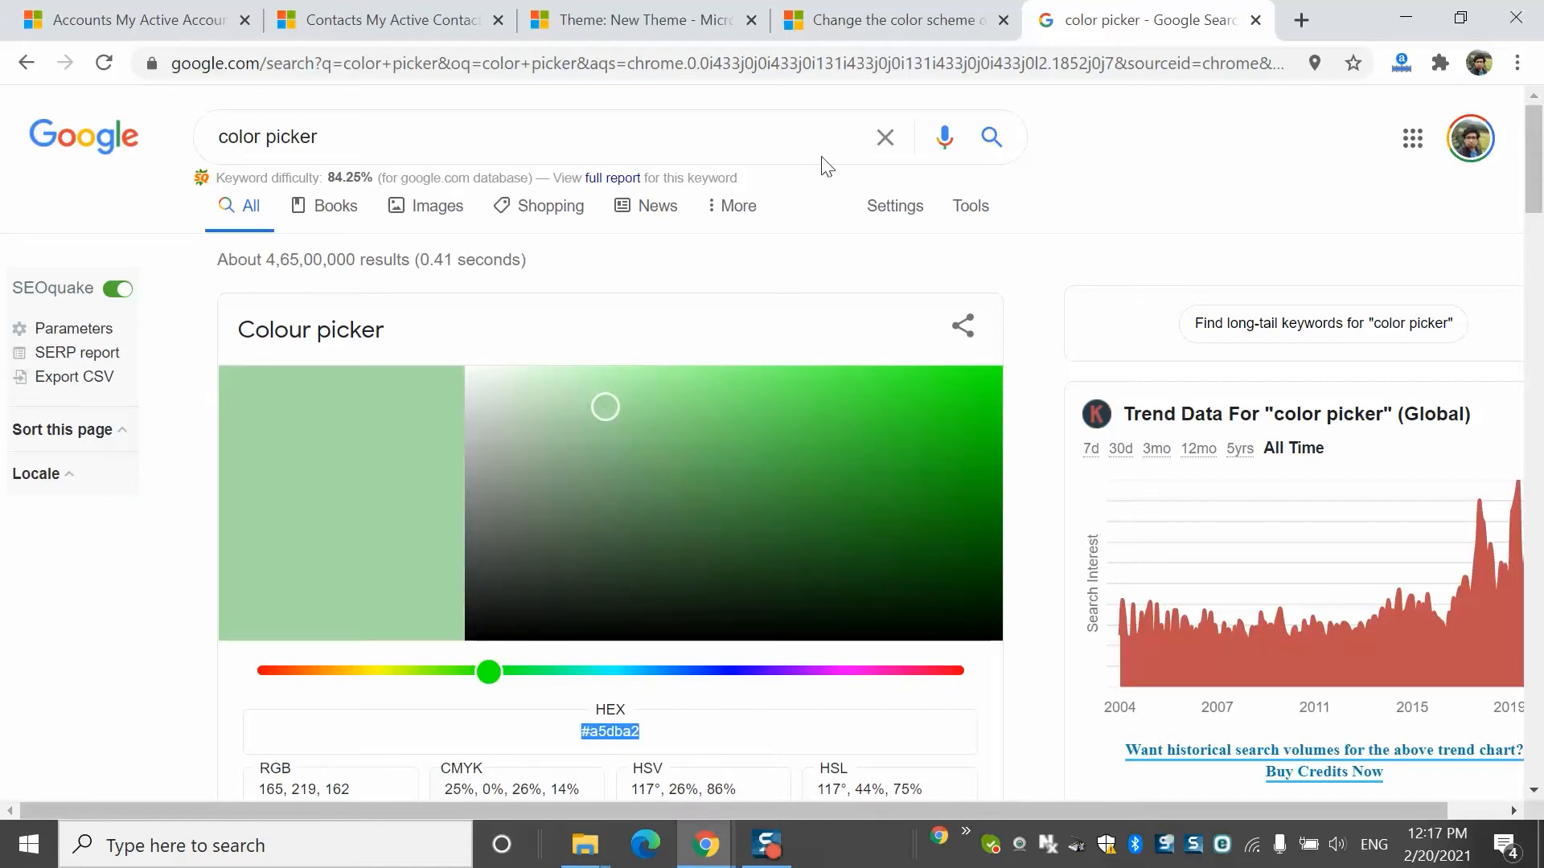
Replace the theme's Navigation Bar Shelf Fill Color with the copied #a5dba2
{"action": "left_click", "coordinate": [407, 17]}
{"action": "left_click", "coordinate": [554, 8]}
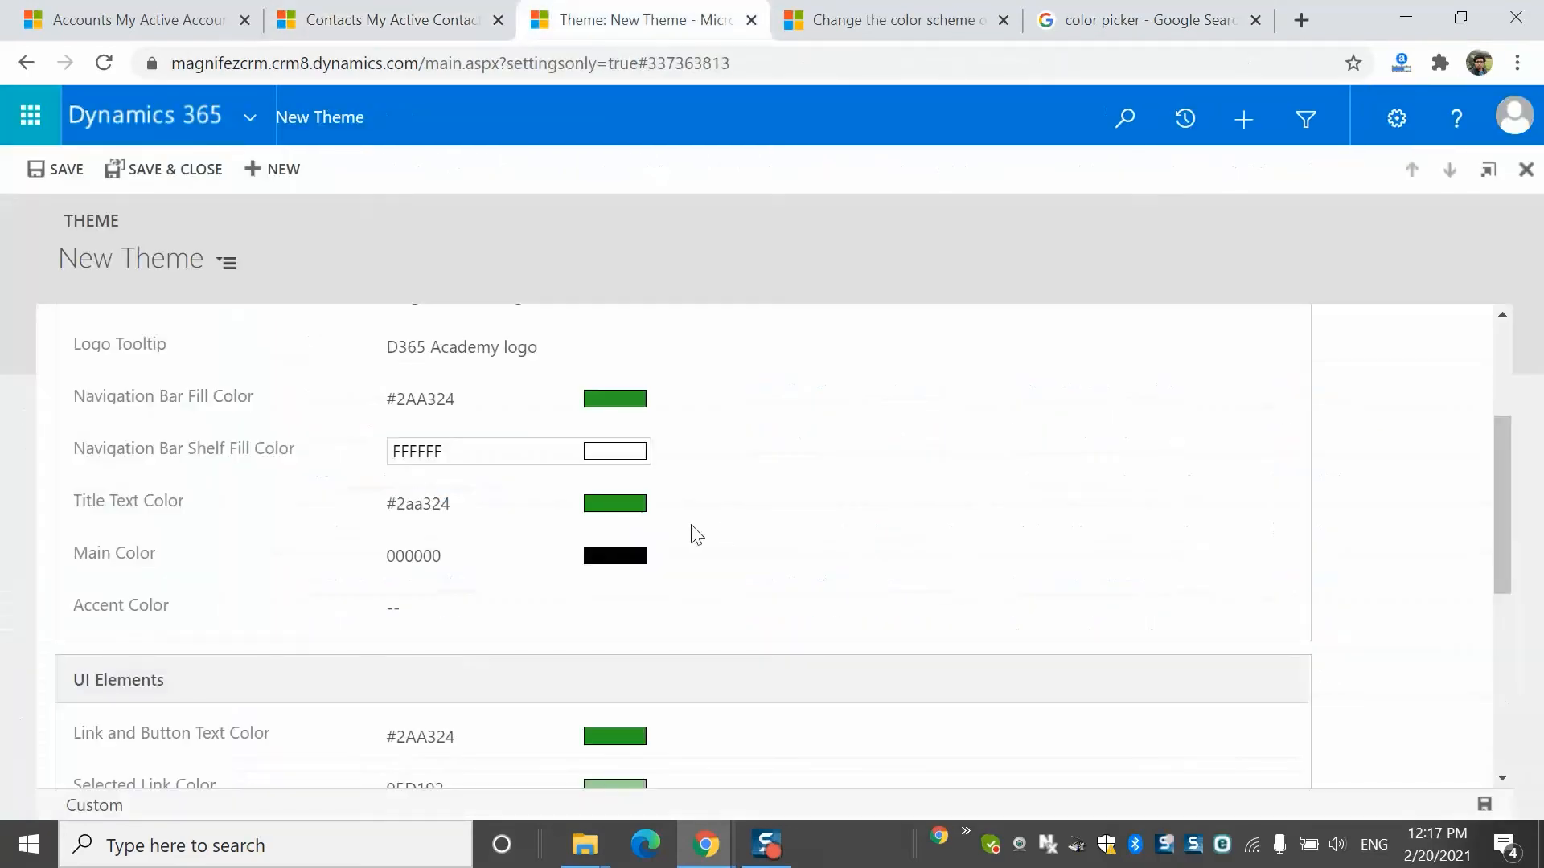
{"action": "left_click", "coordinate": [448, 455]}
{"action": "key", "text": "ctrl+v"}
{"action": "left_click", "coordinate": [989, 515]}
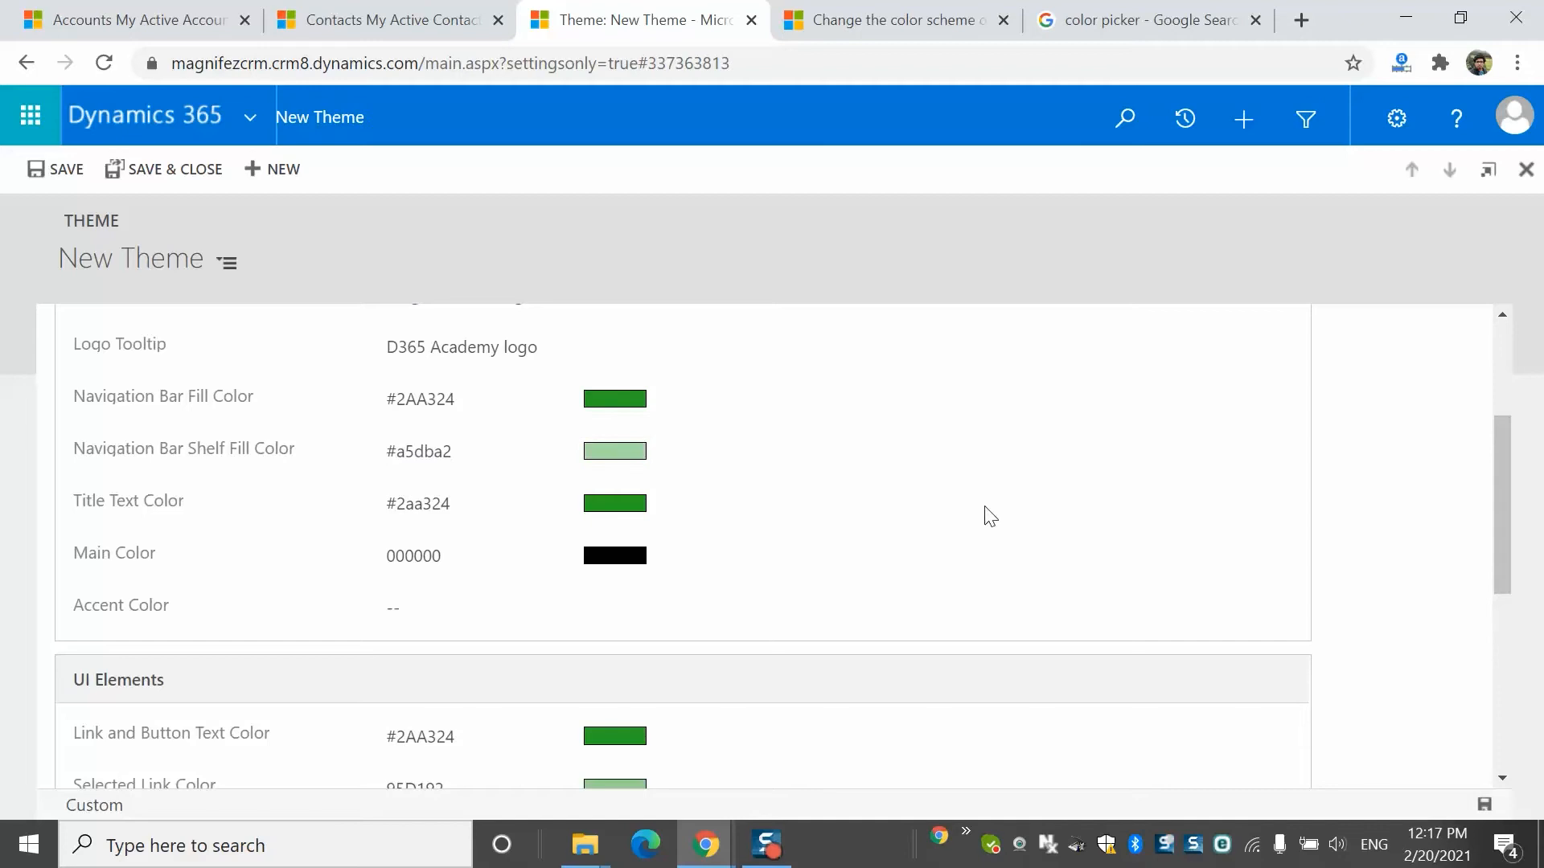
Save the new D365 Academy blue theme, then preview it and exit the preview
{"action": "left_click_drag", "start_coordinate": [1494, 509], "coordinate": [1524, 316]}
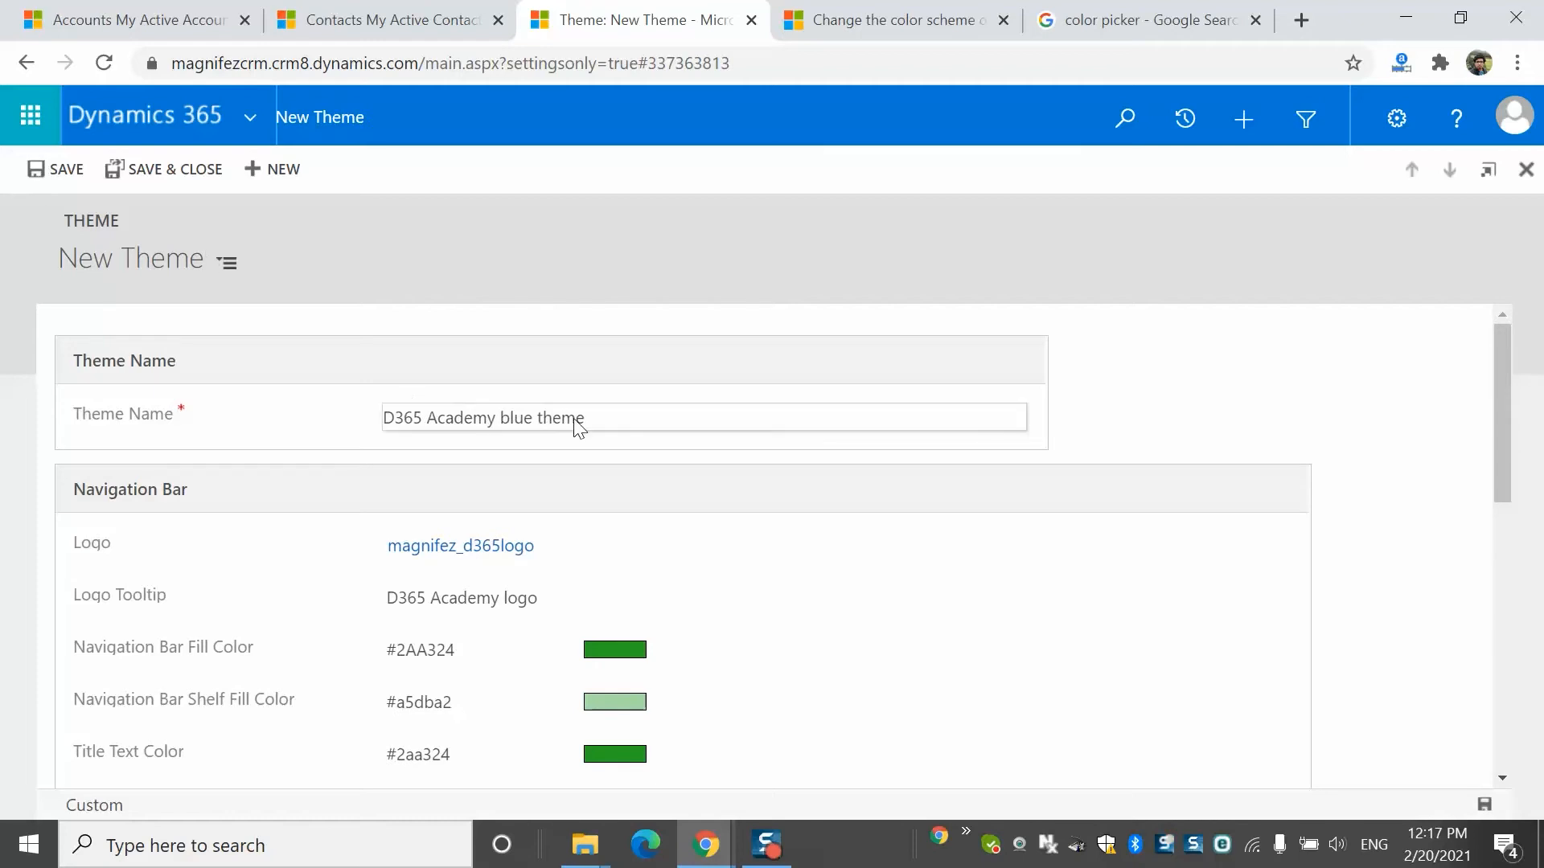
{"action": "left_click", "coordinate": [70, 172]}
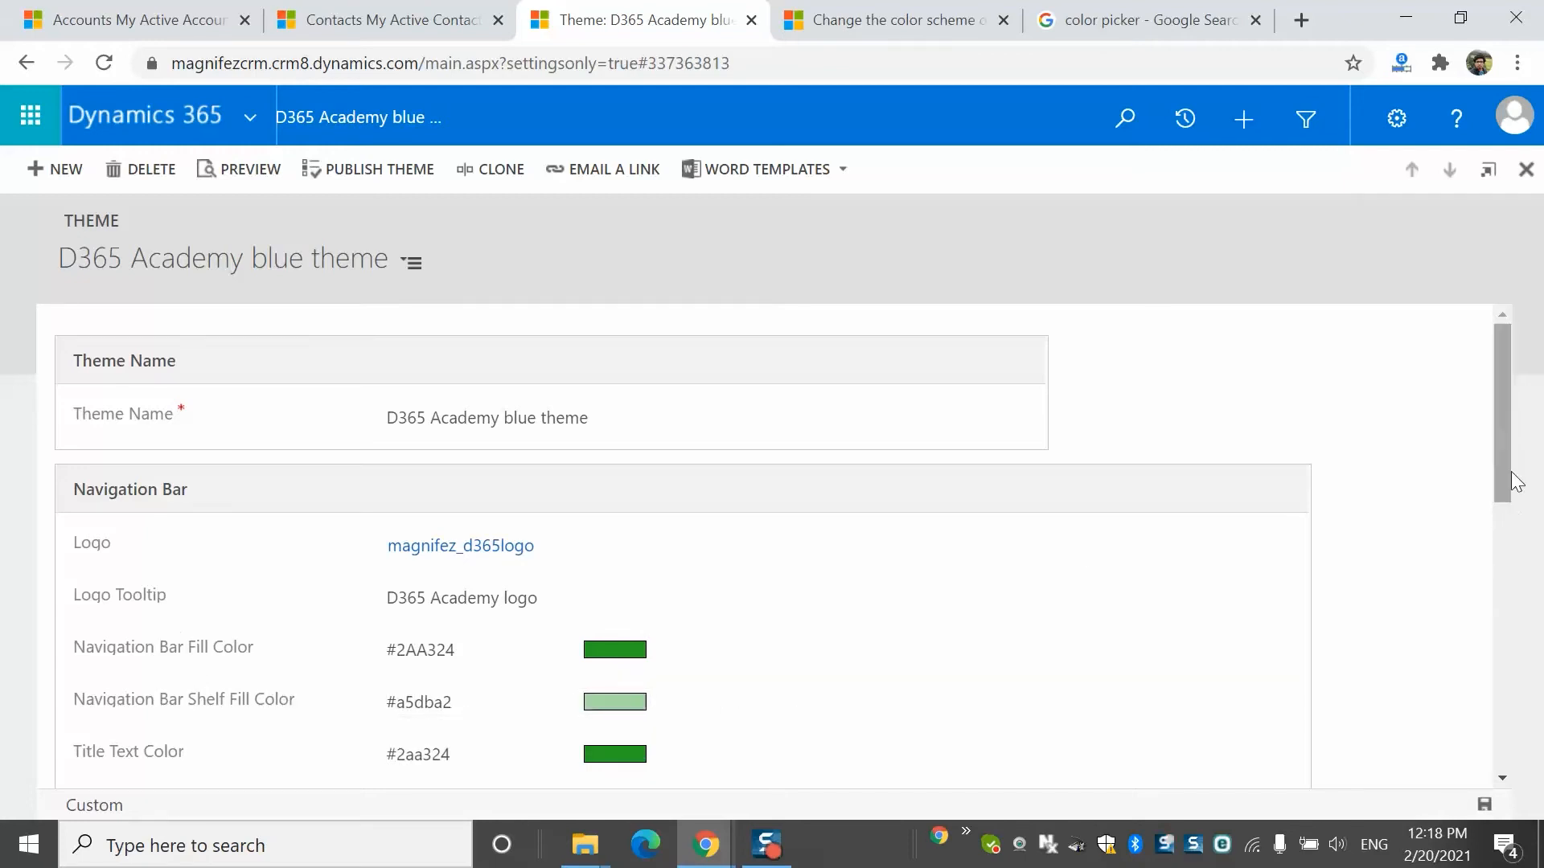
{"action": "scroll", "coordinate": [1495, 426], "scroll_direction": "down", "scroll_amount": 10}
{"action": "scroll", "coordinate": [1493, 422], "scroll_direction": "up", "scroll_amount": 10}
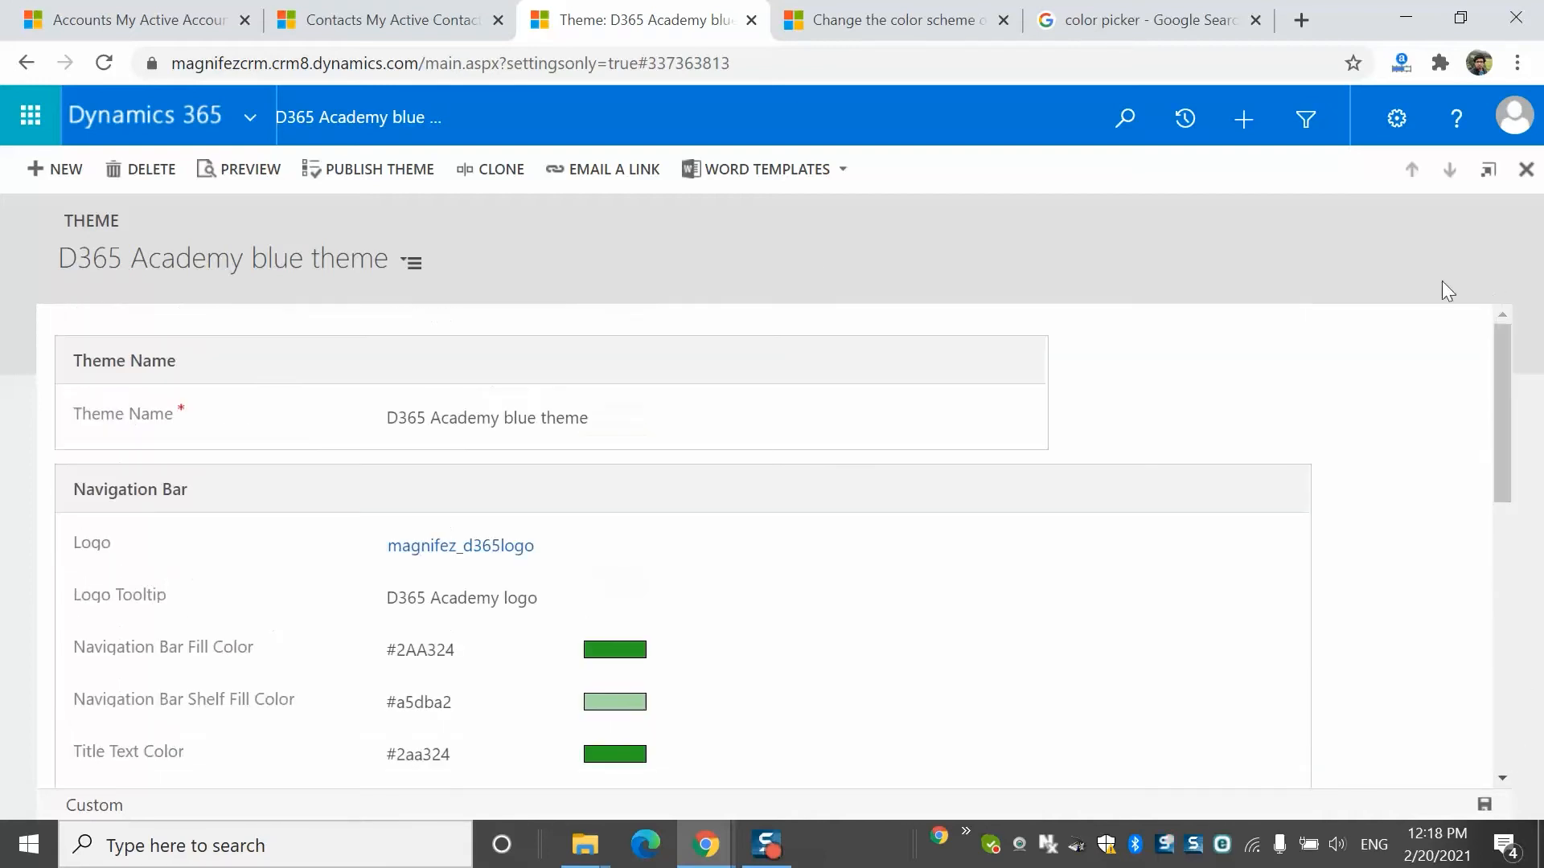
{"action": "left_click", "coordinate": [259, 170]}
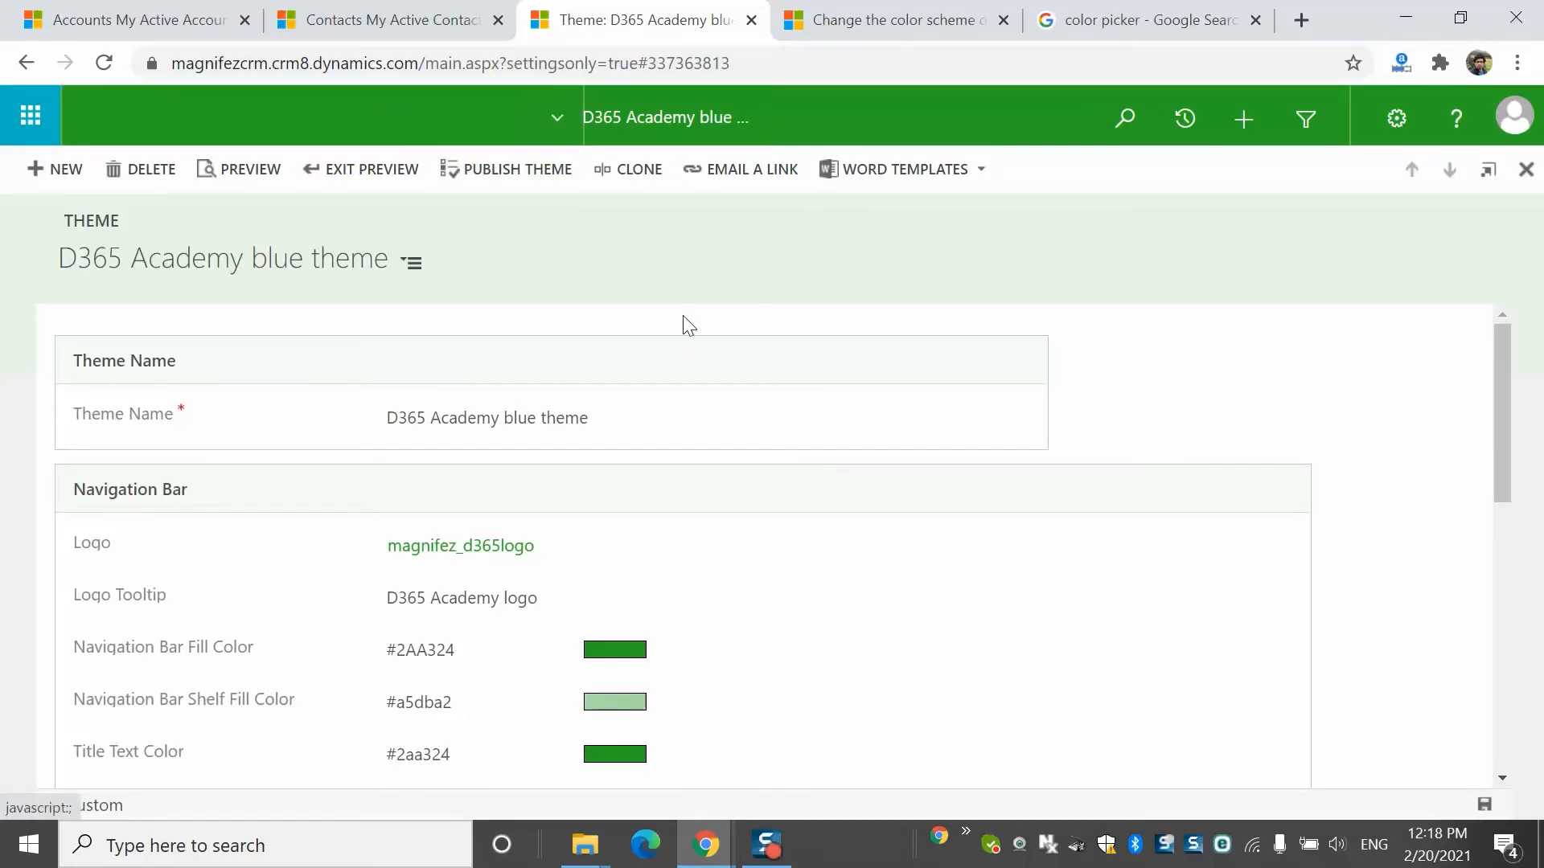
{"action": "left_click", "coordinate": [344, 166]}
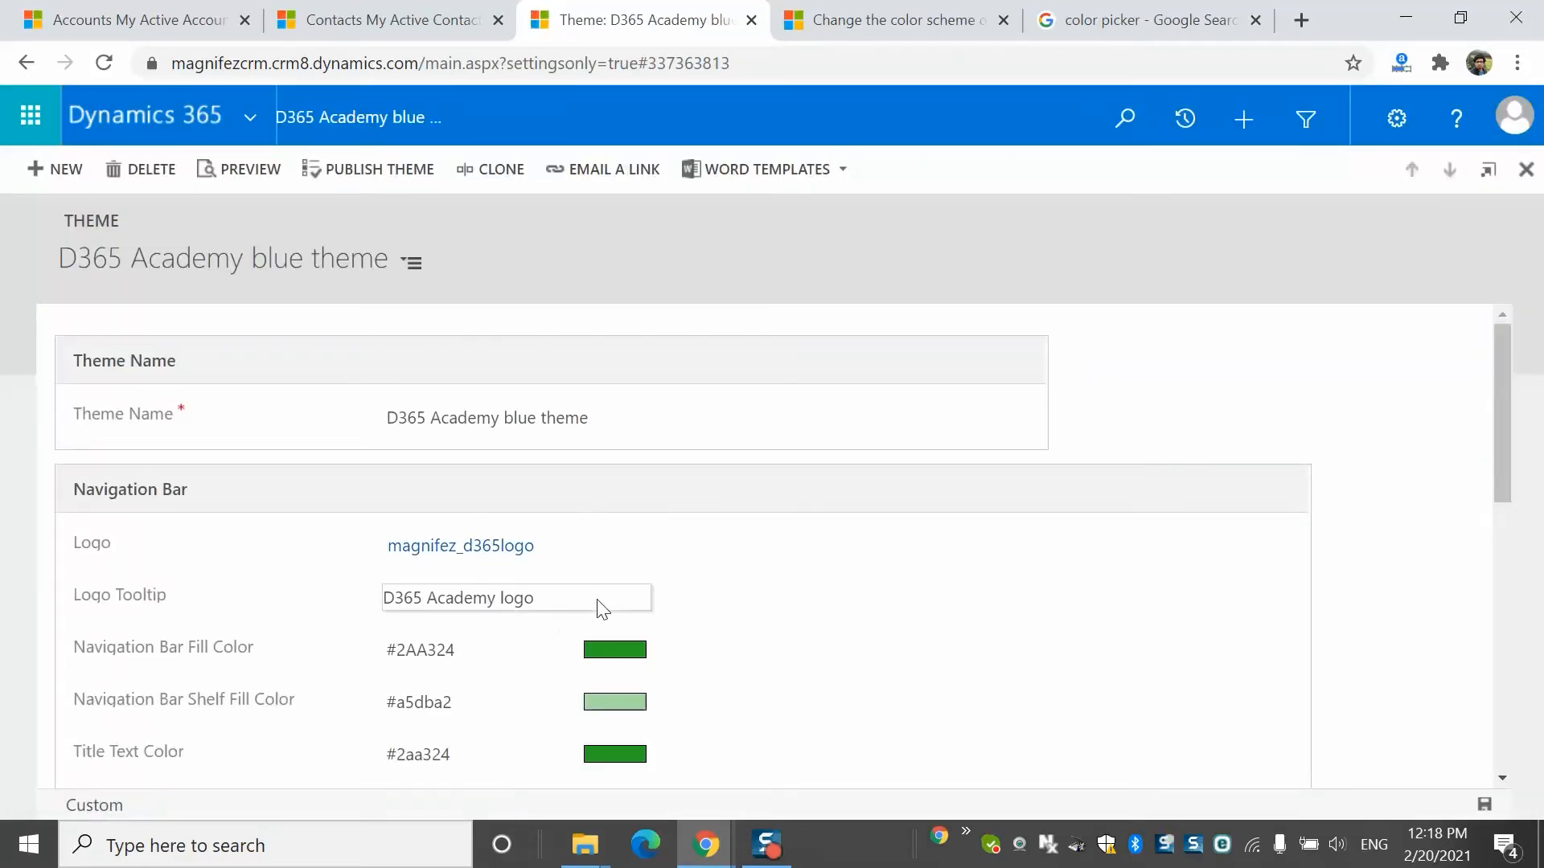
Look up white in the color picker, set the theme's Navigation Bar Fill Color to FFFFFF and save the theme
{"action": "left_click", "coordinate": [627, 665]}
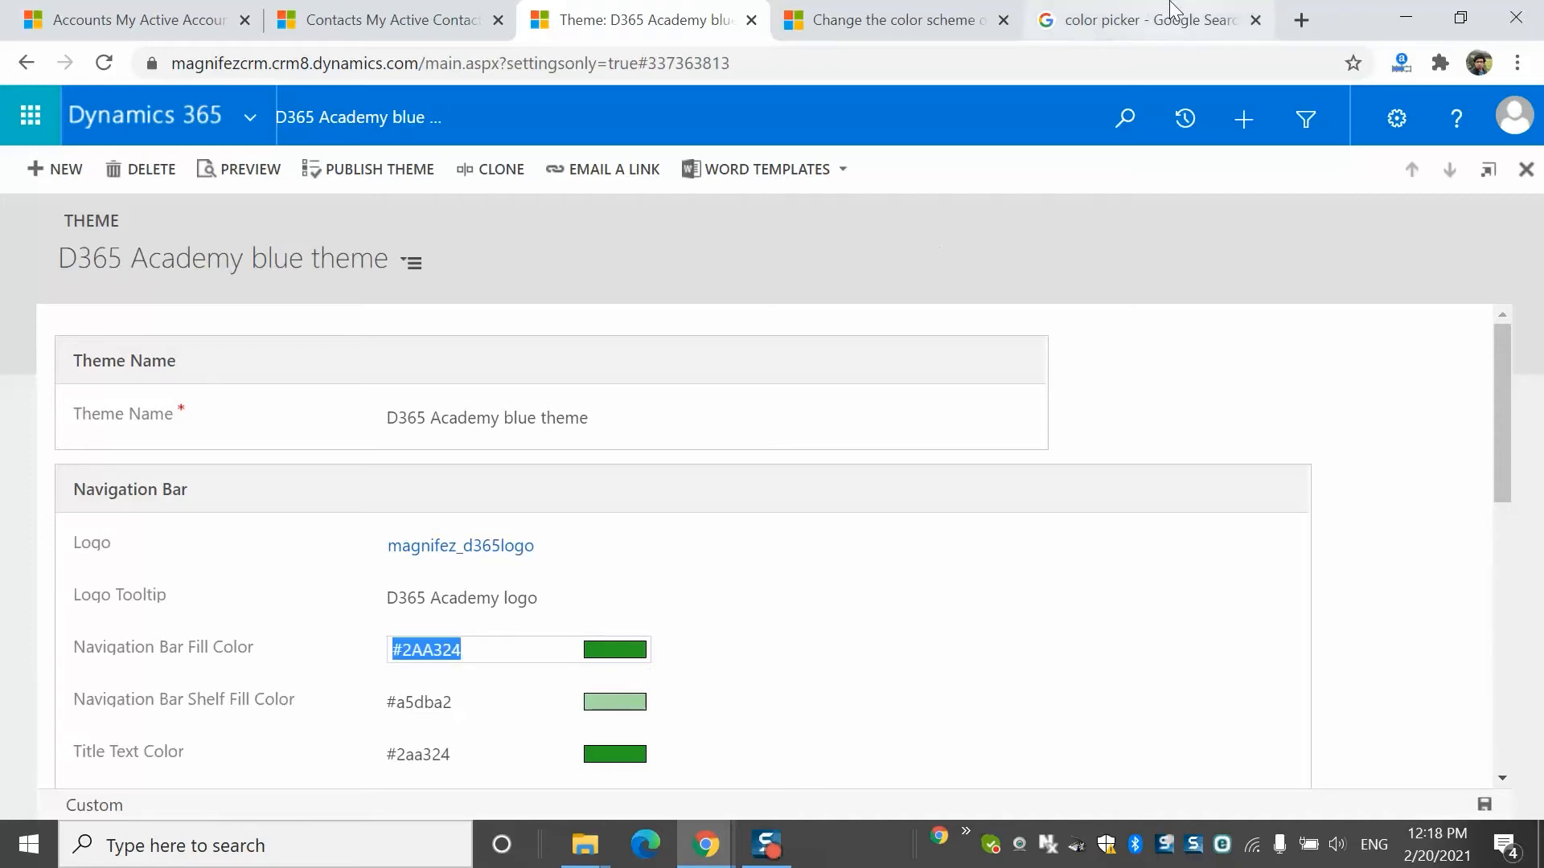
{"action": "left_click", "coordinate": [1171, 15]}
{"action": "left_click", "coordinate": [487, 390]}
{"action": "left_click_drag", "start_coordinate": [486, 390], "coordinate": [458, 372]}
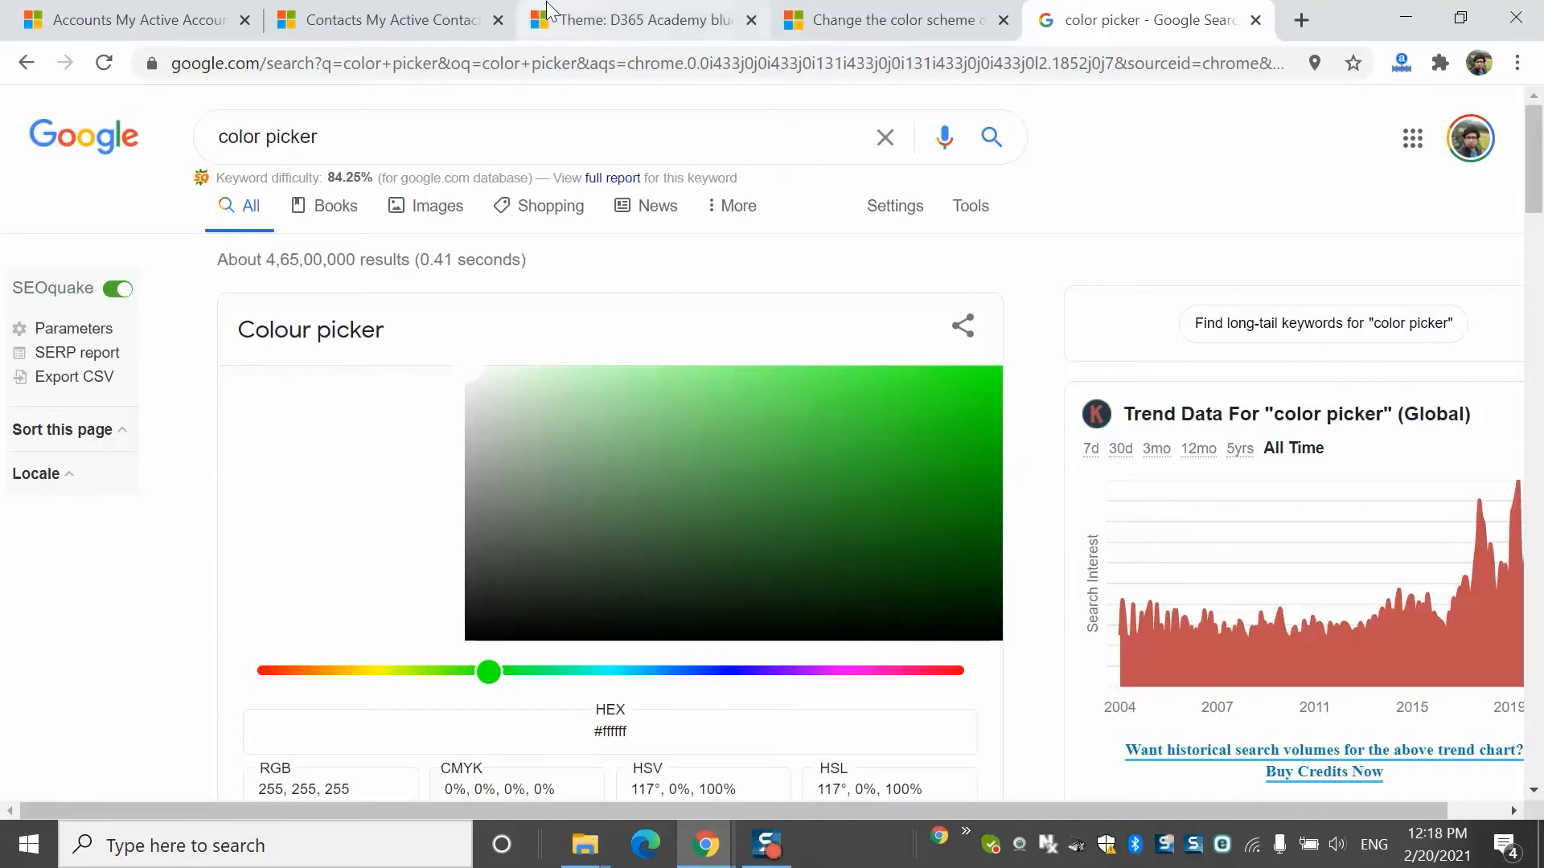
{"action": "left_click", "coordinate": [418, 17]}
{"action": "left_click", "coordinate": [643, 20]}
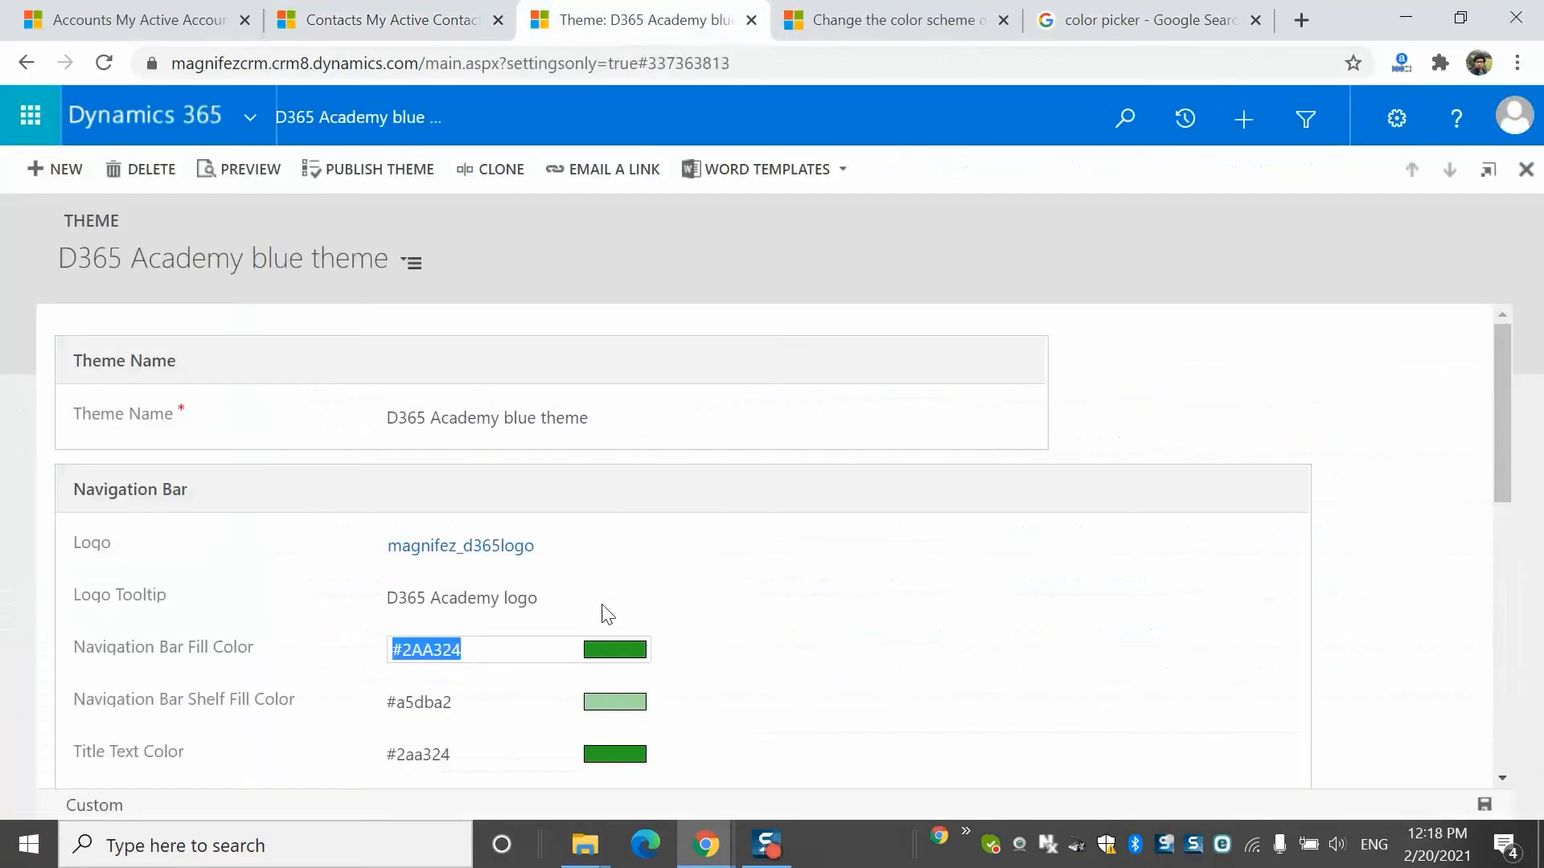
{"action": "type", "text": "FFFFFF"}
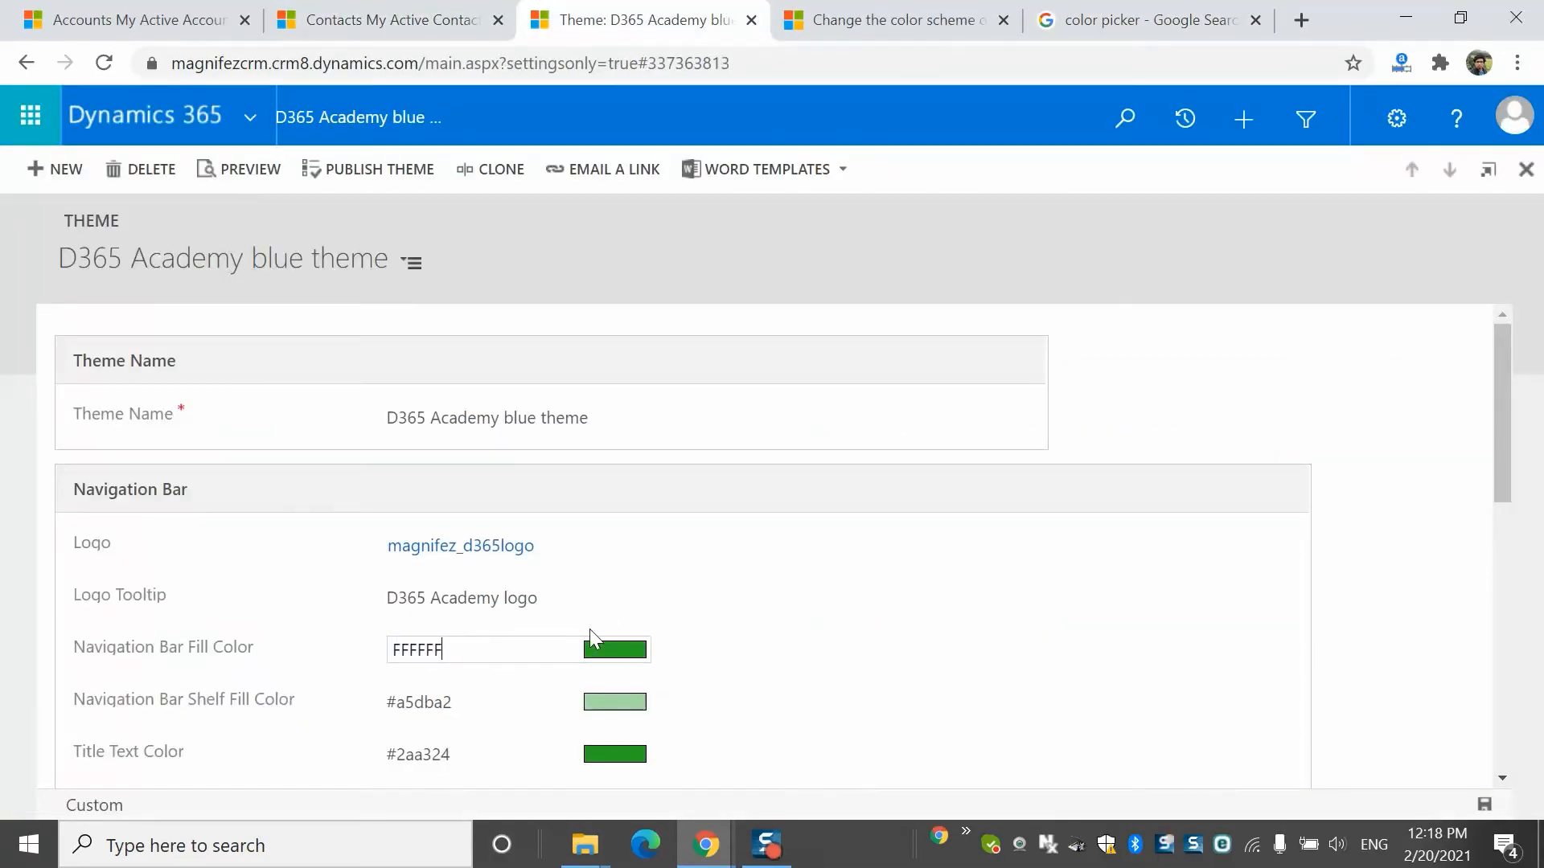
{"action": "left_click", "coordinate": [952, 688]}
{"action": "left_click", "coordinate": [1486, 804]}
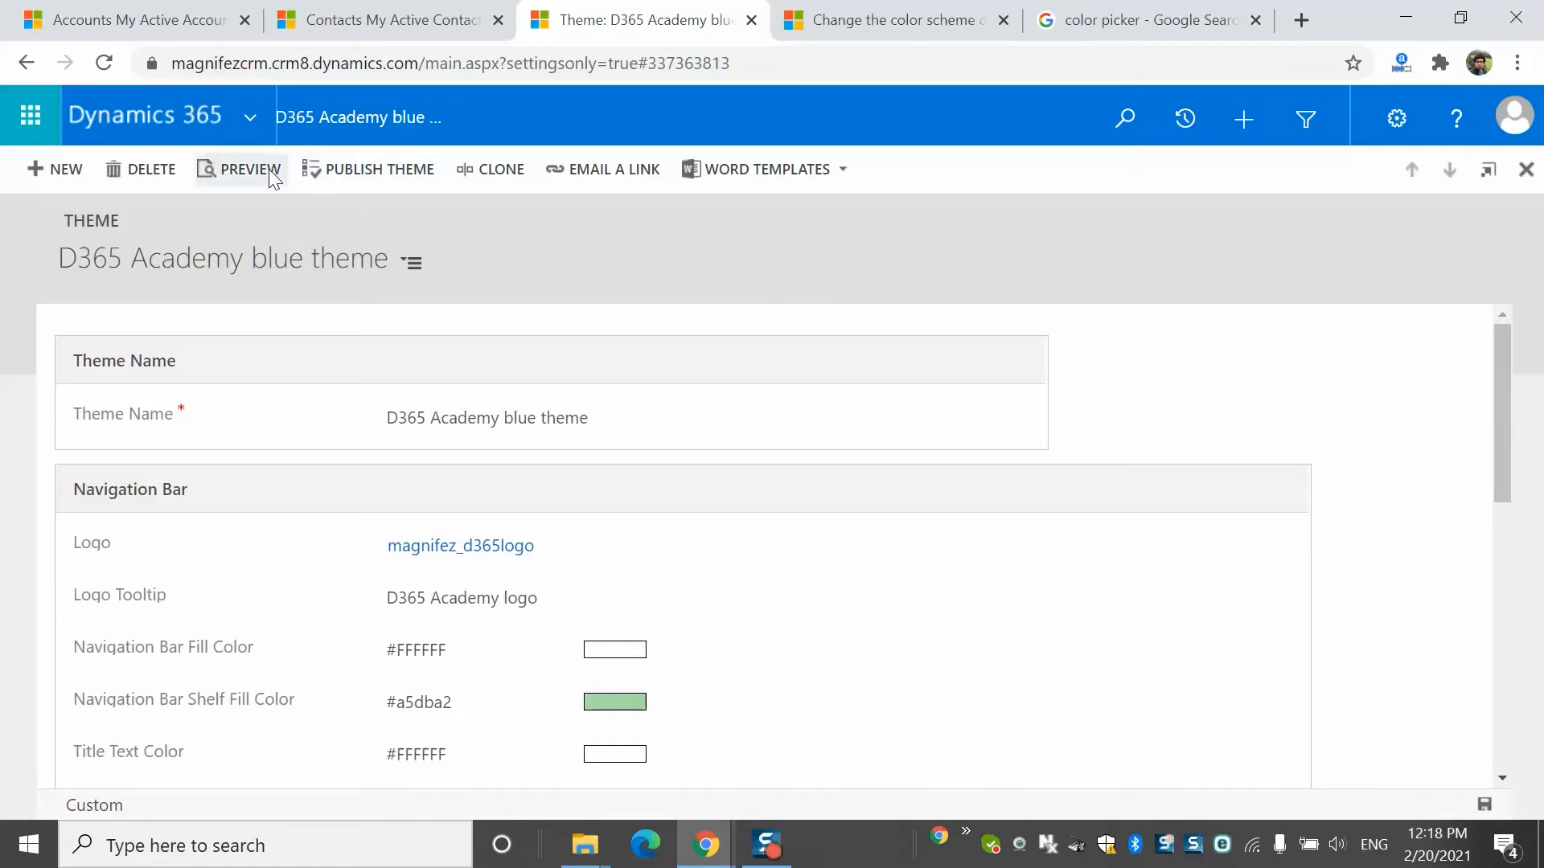
Preview the D365 Academy blue theme and exit the preview
{"action": "left_click", "coordinate": [239, 169]}
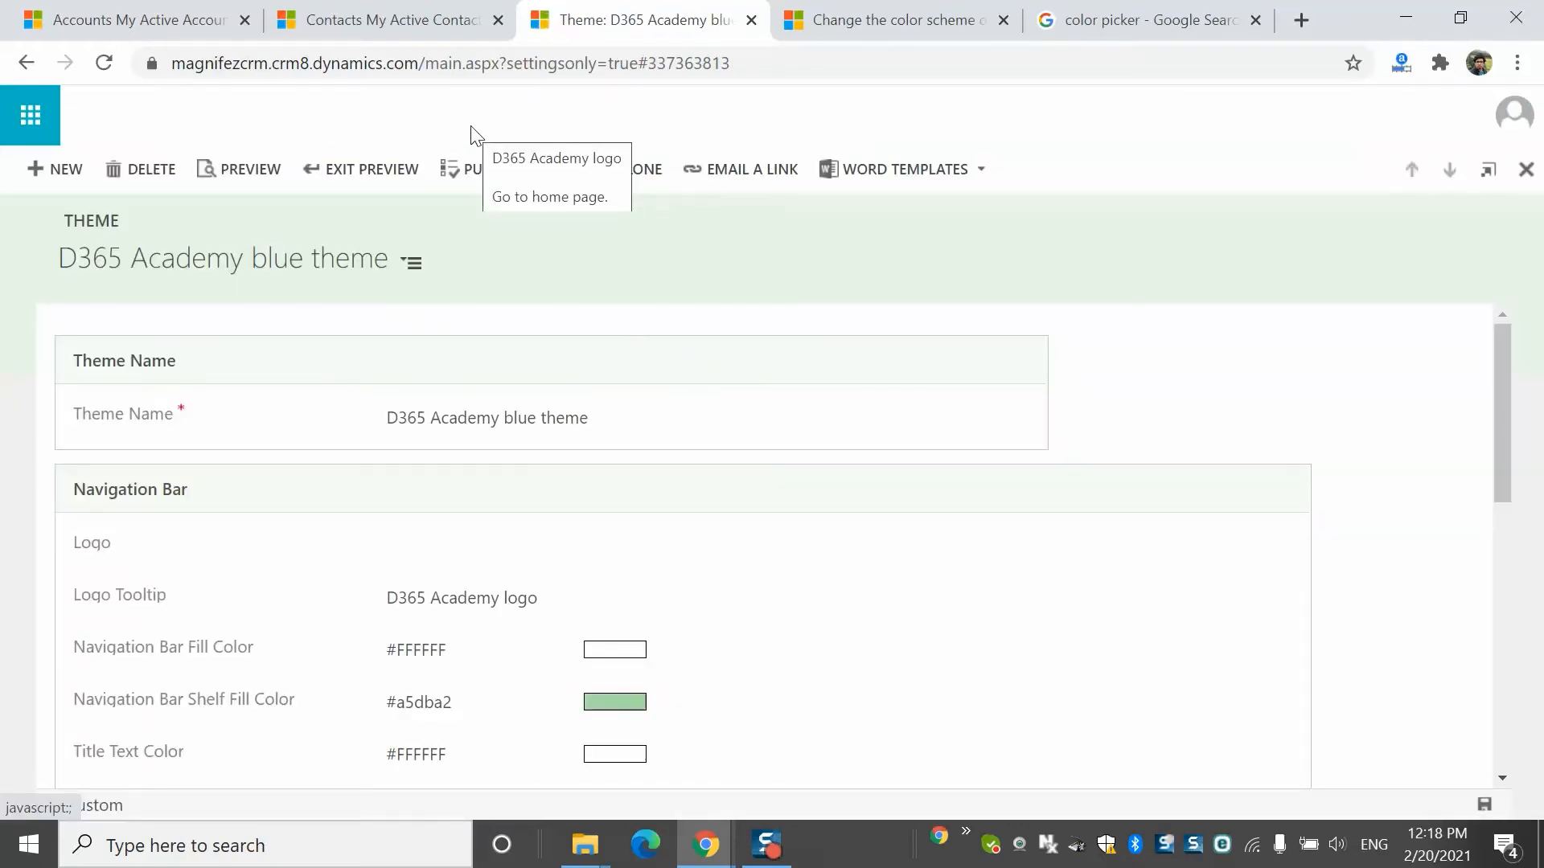
{"action": "left_click", "coordinate": [335, 171]}
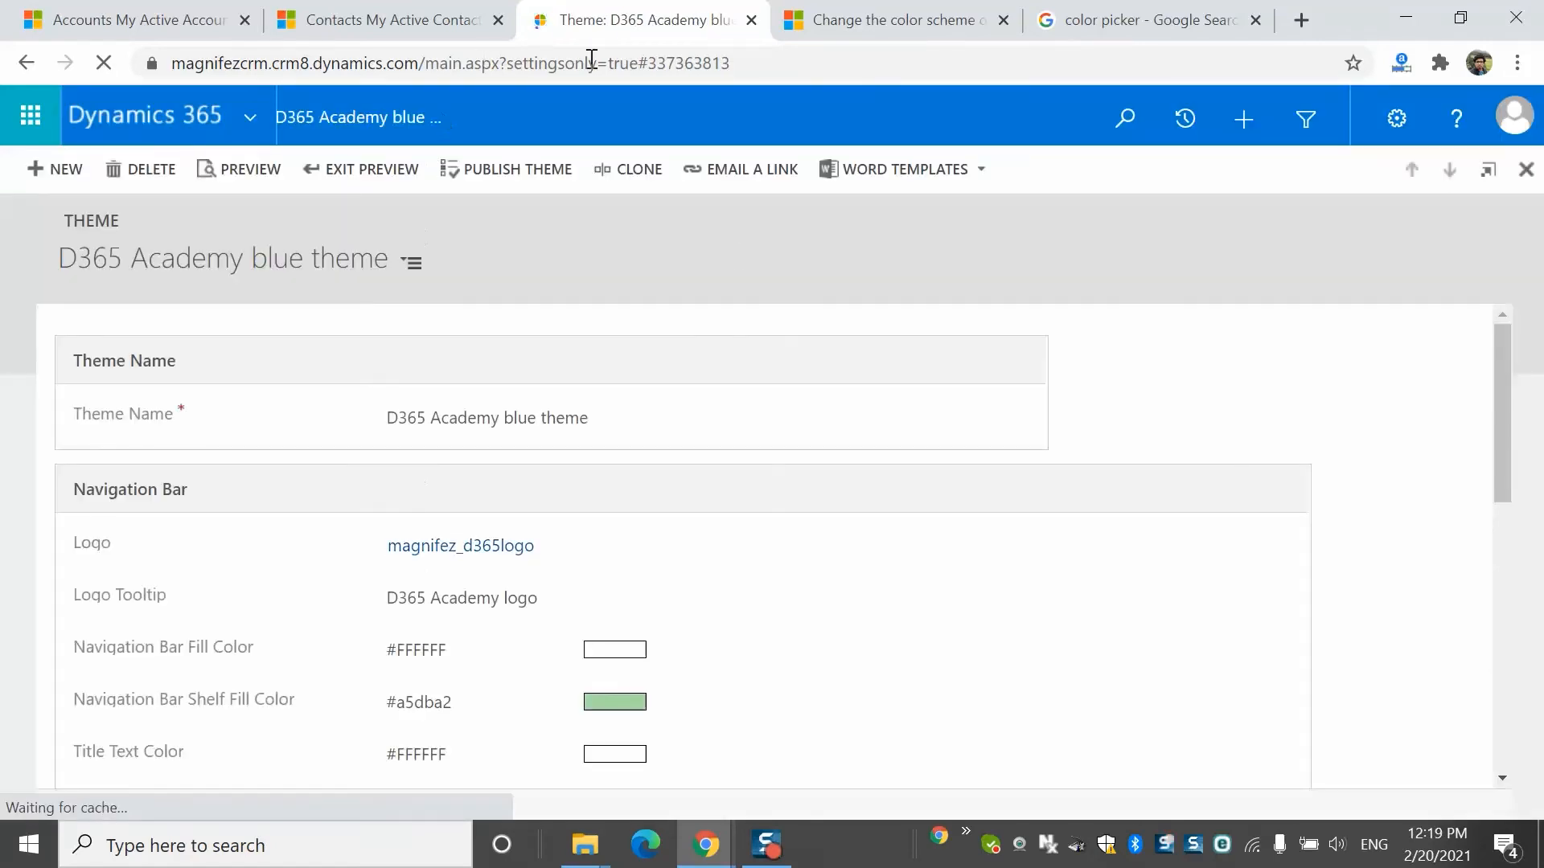
Set the theme's Navigation Bar Fill Color to #A5DBA2, then save and publish the D365 Academy blue theme
{"action": "left_click", "coordinate": [493, 653]}
{"action": "key", "text": "ctrl+v"}
{"action": "left_click", "coordinate": [774, 681]}
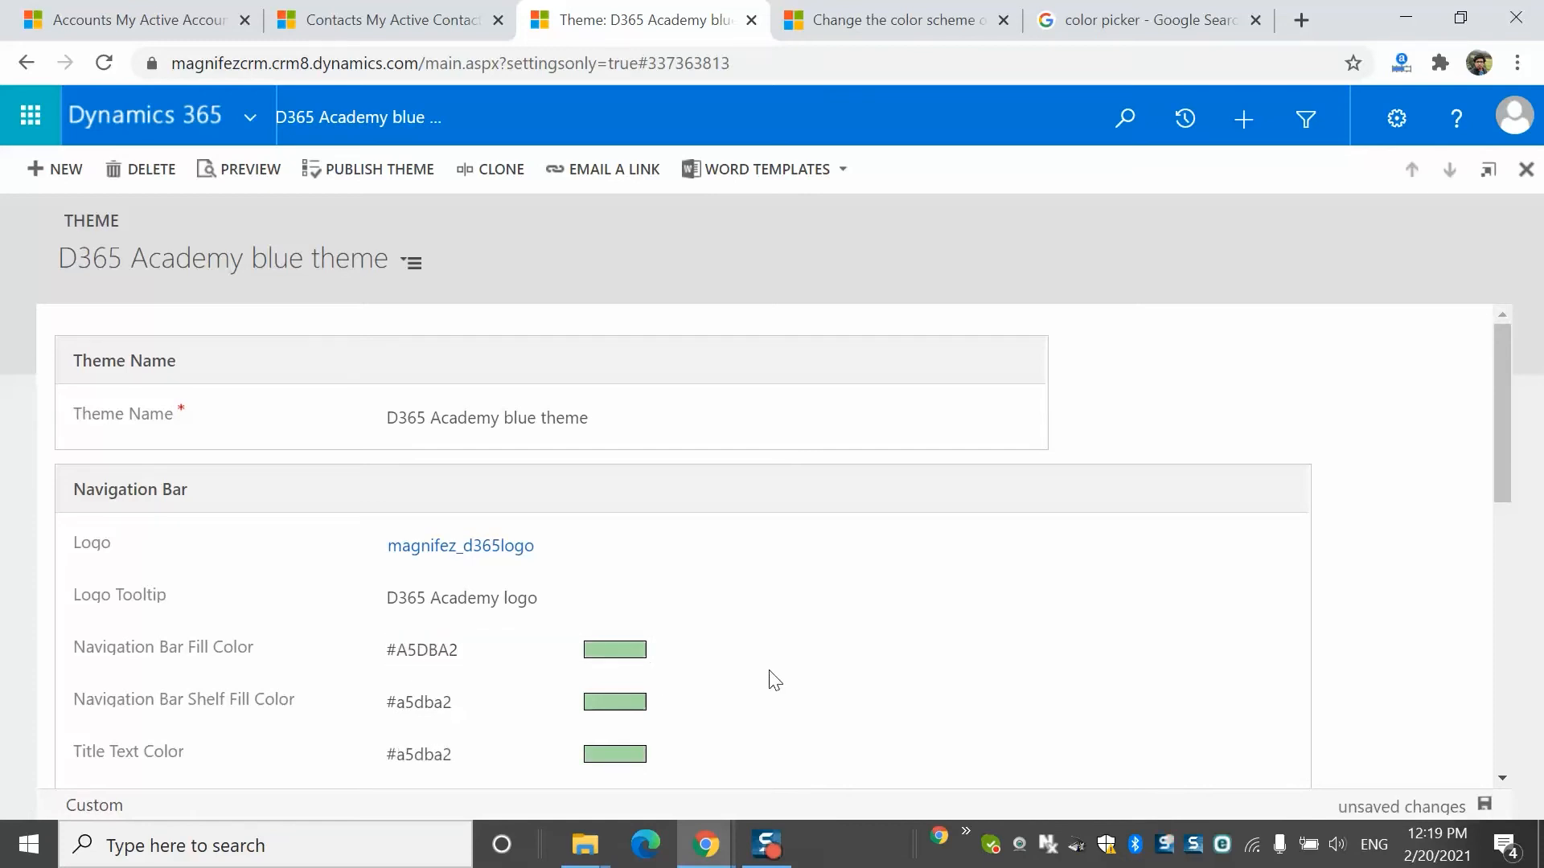
{"action": "left_click", "coordinate": [1488, 804]}
{"action": "left_click", "coordinate": [349, 175]}
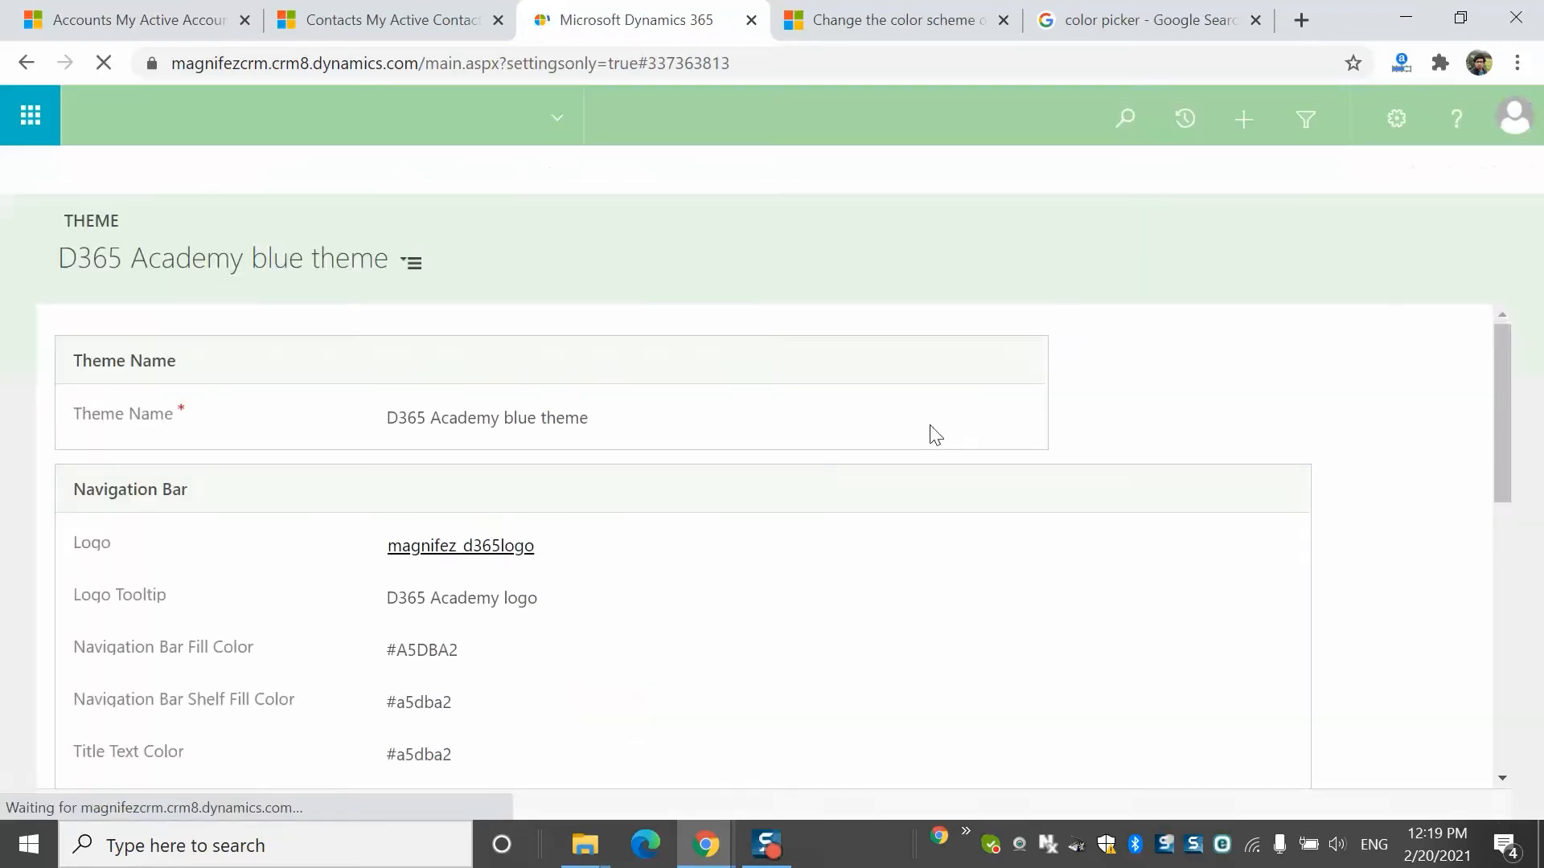
Return to the All Themes list in the Customizations settings and publish the CRM Blue Theme
{"action": "left_click", "coordinate": [557, 125]}
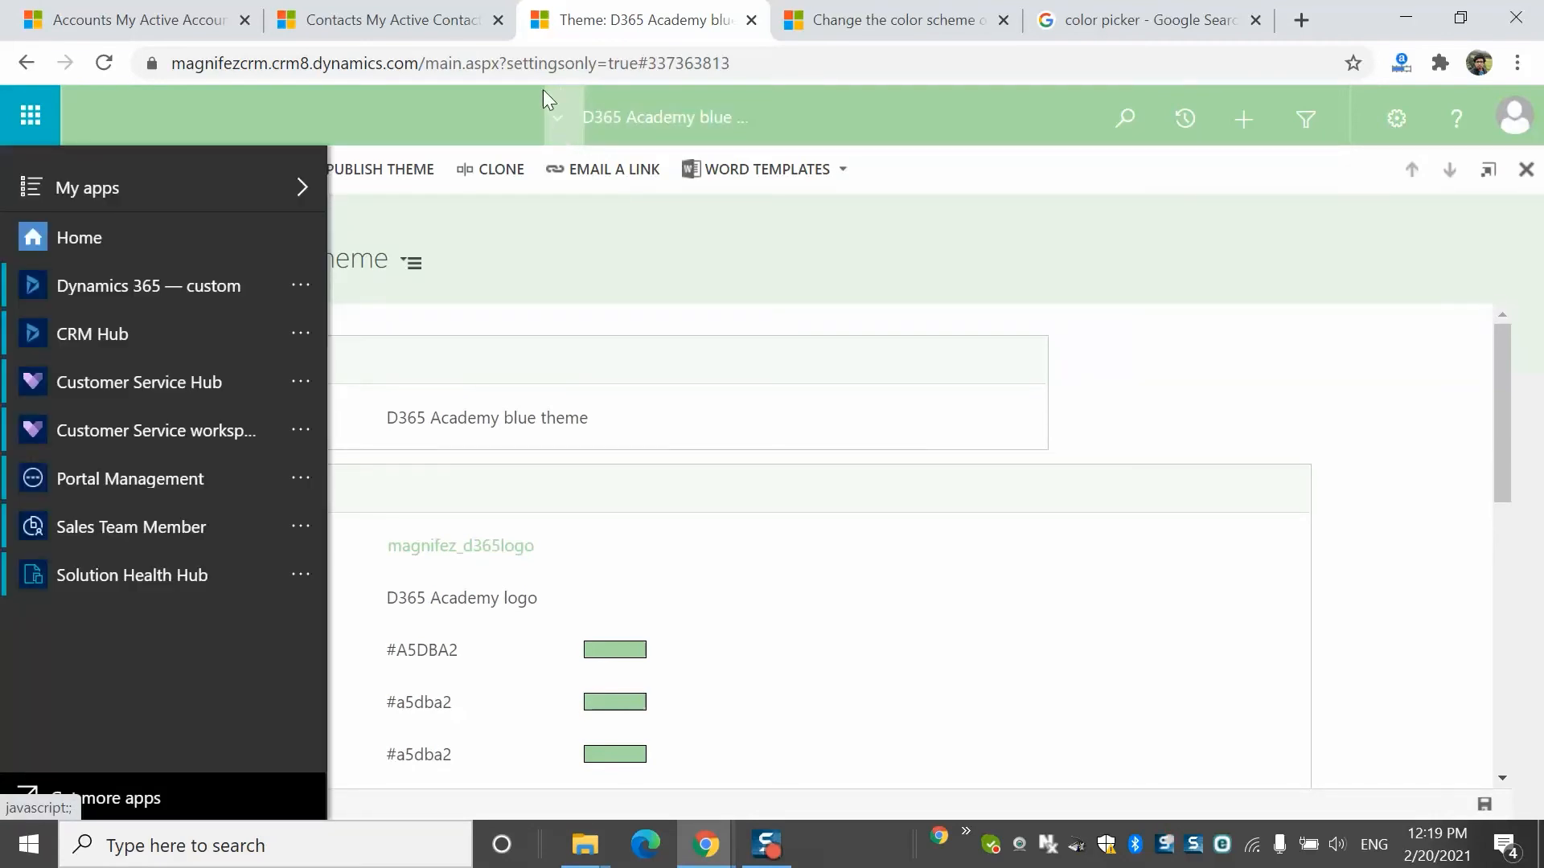
{"action": "left_click", "coordinate": [22, 64]}
{"action": "left_click", "coordinate": [22, 64]}
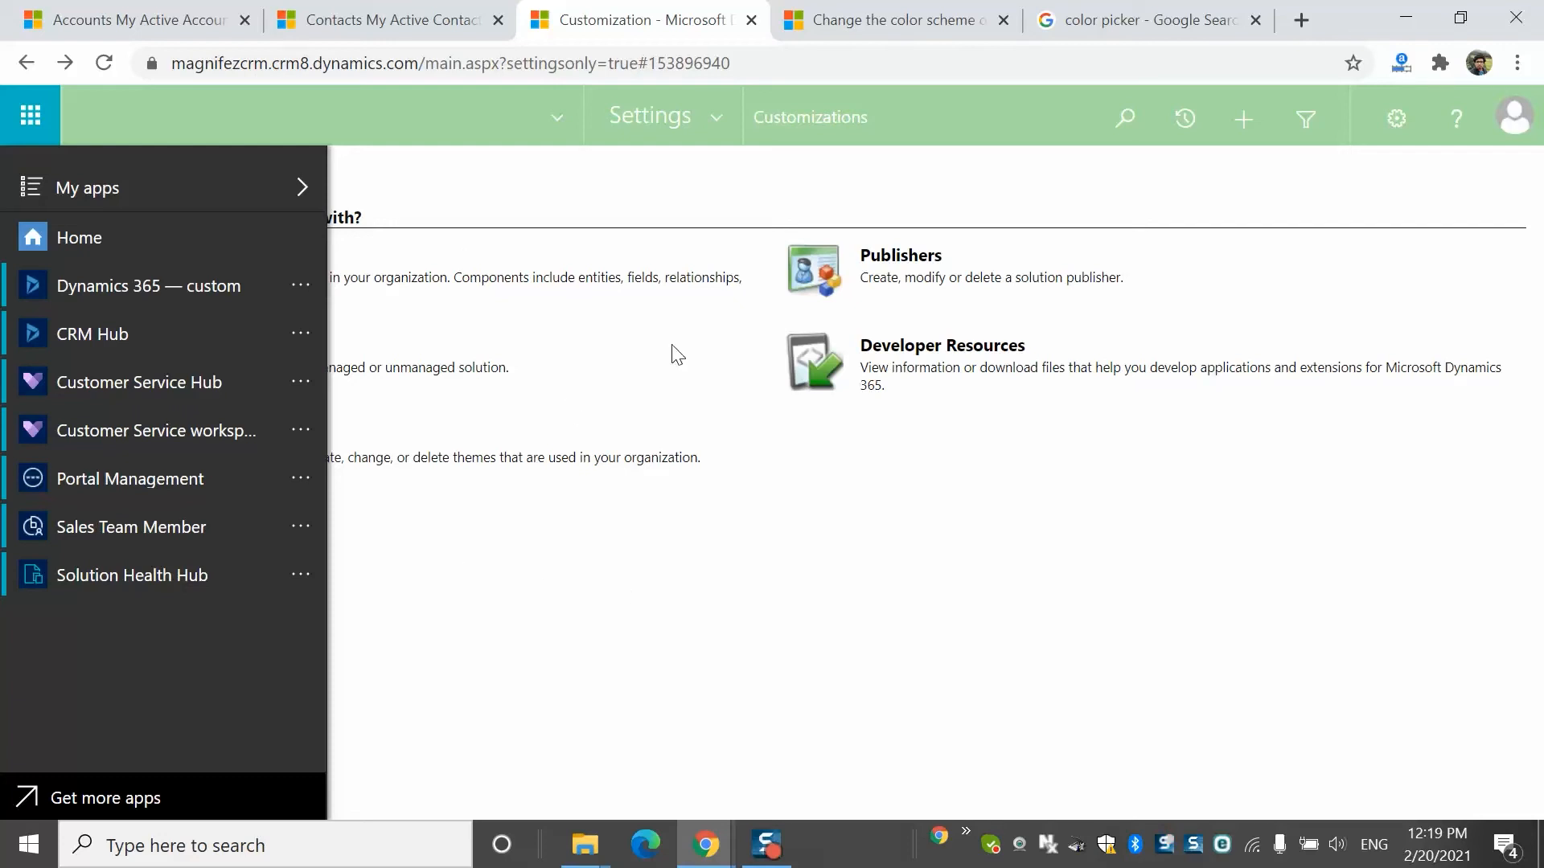
{"action": "left_click", "coordinate": [303, 190]}
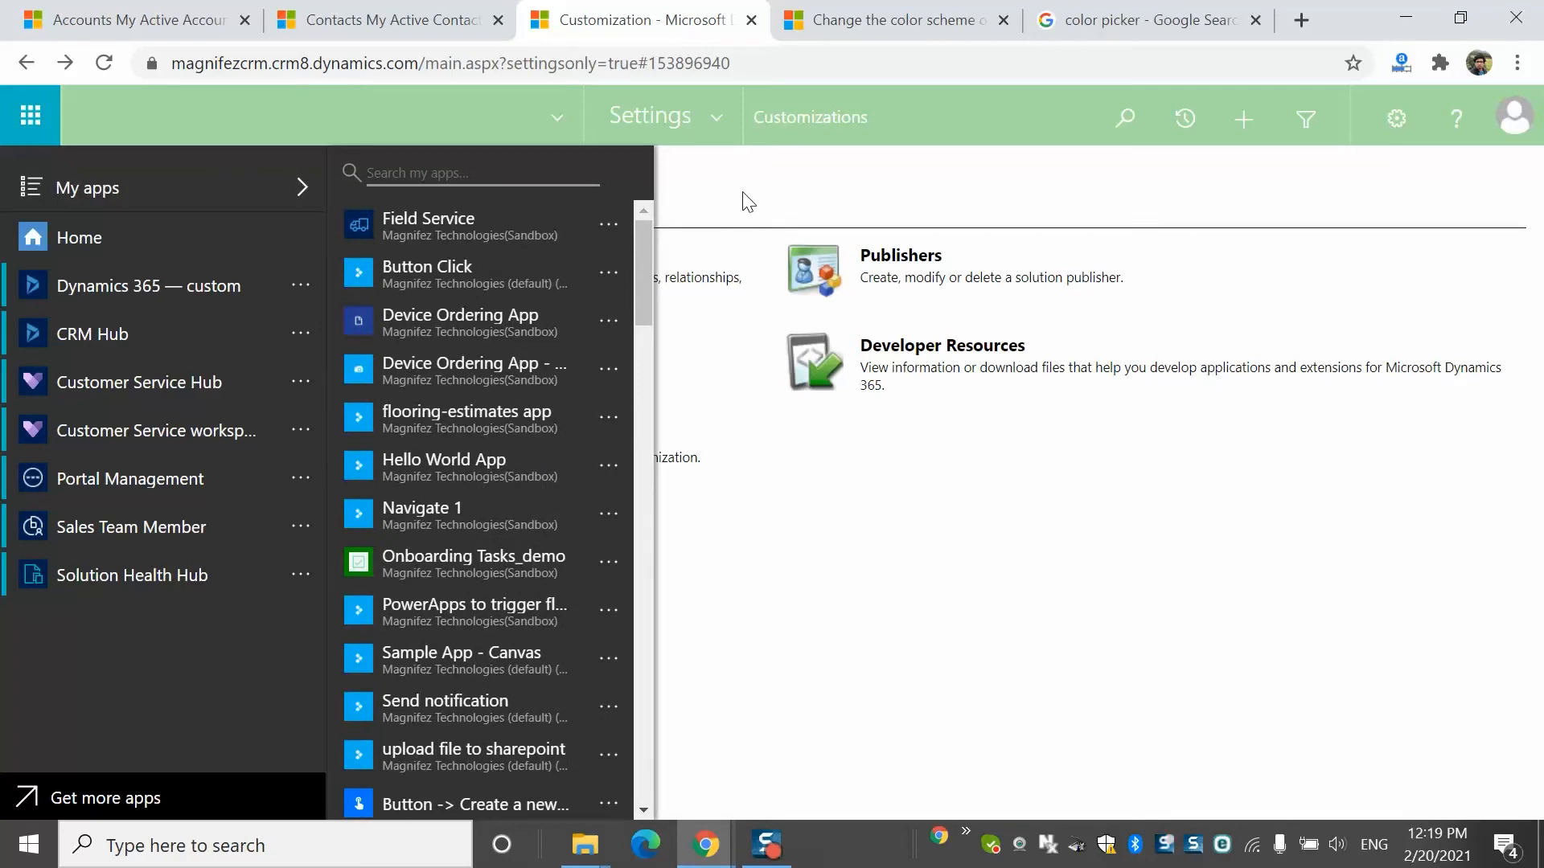
{"action": "left_click", "coordinate": [122, 95]}
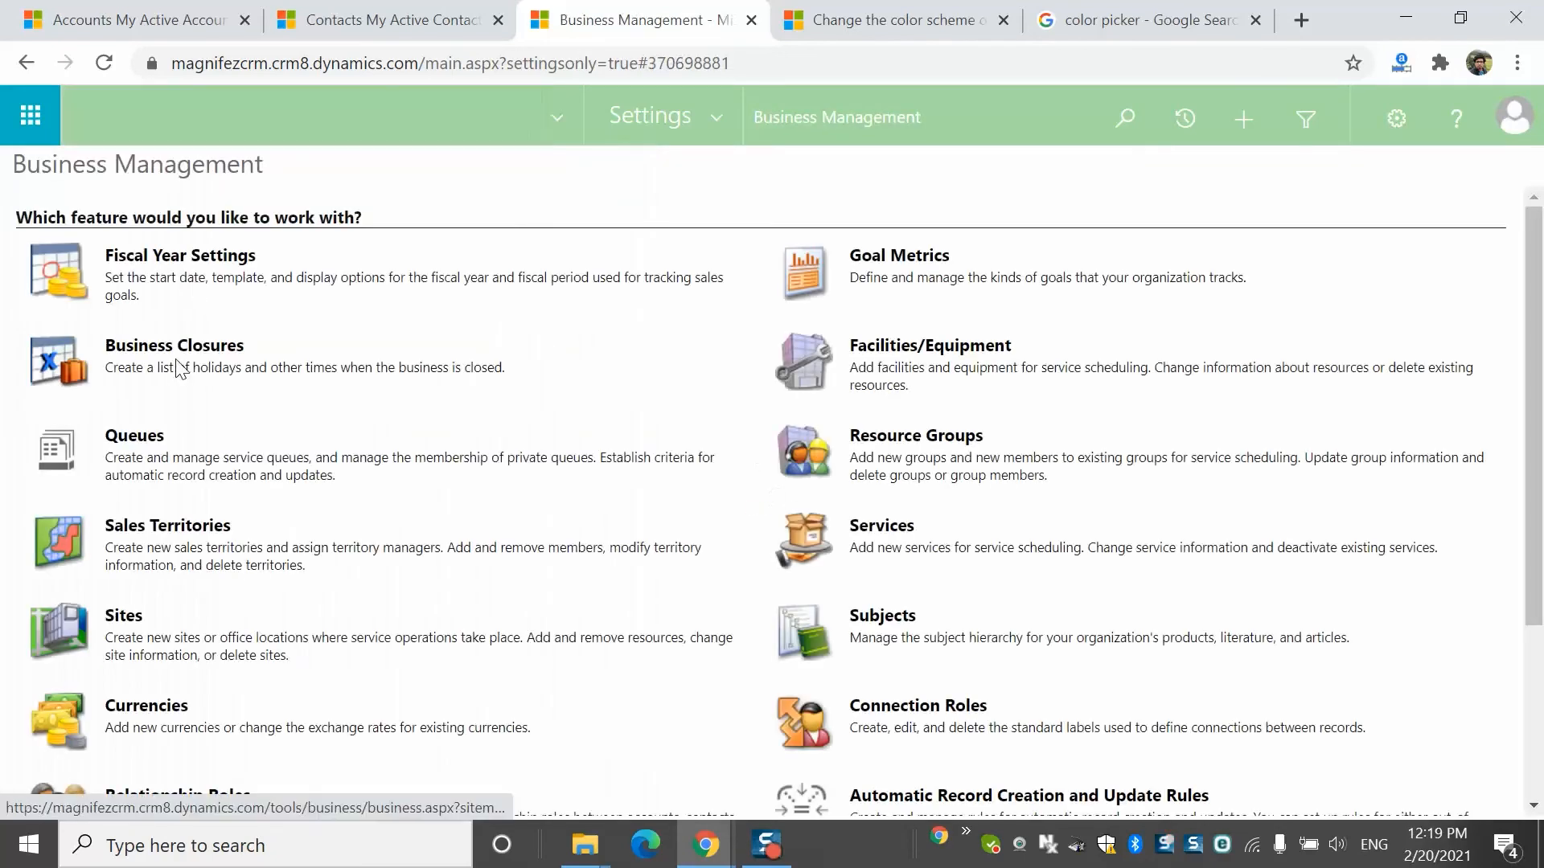
{"action": "left_click", "coordinate": [726, 137]}
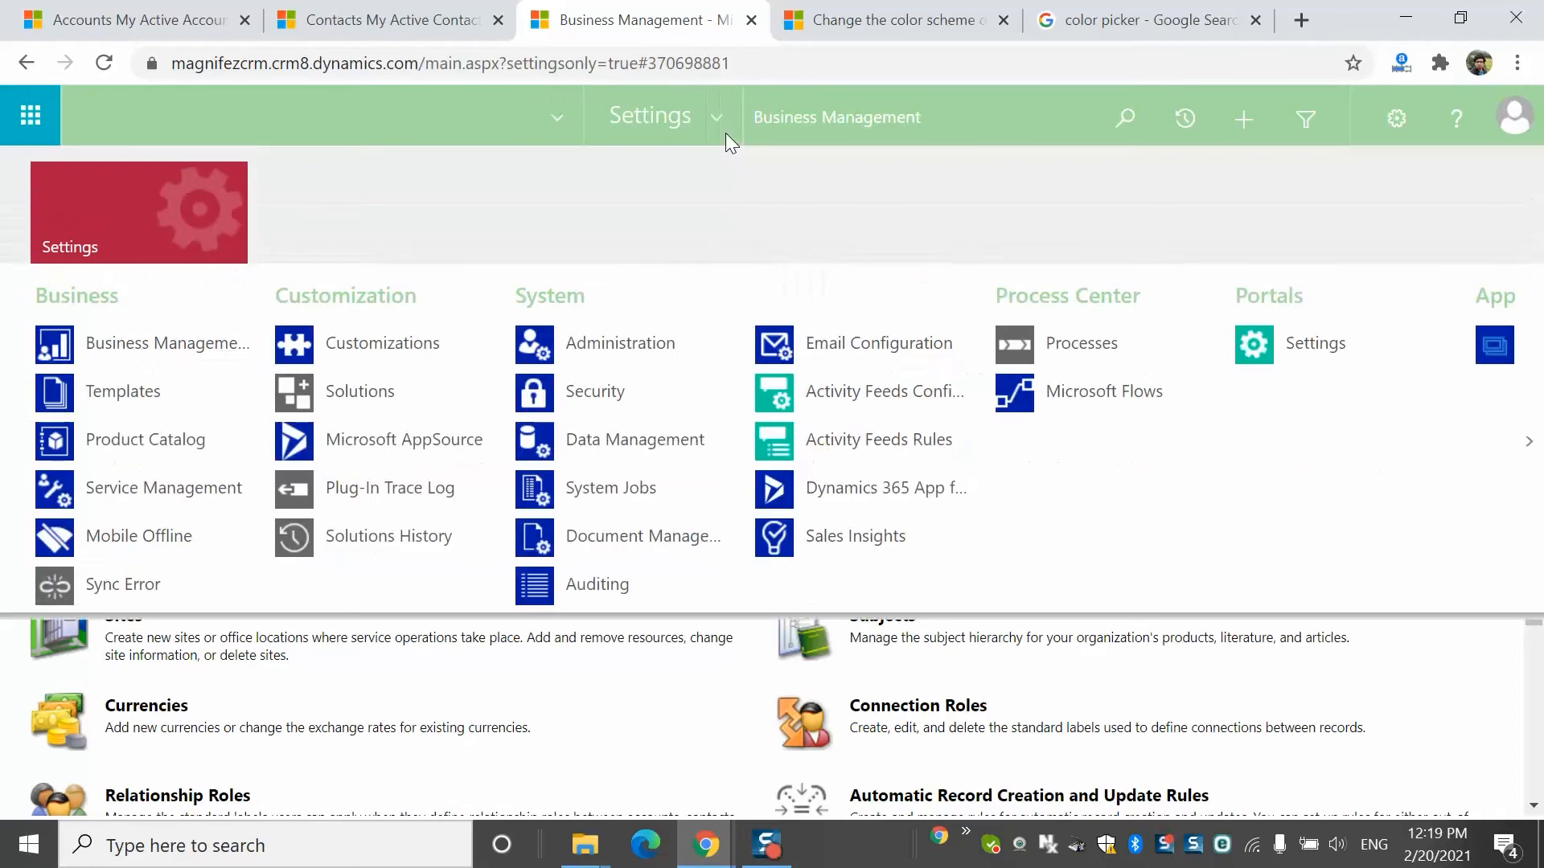
{"action": "left_click", "coordinate": [432, 336]}
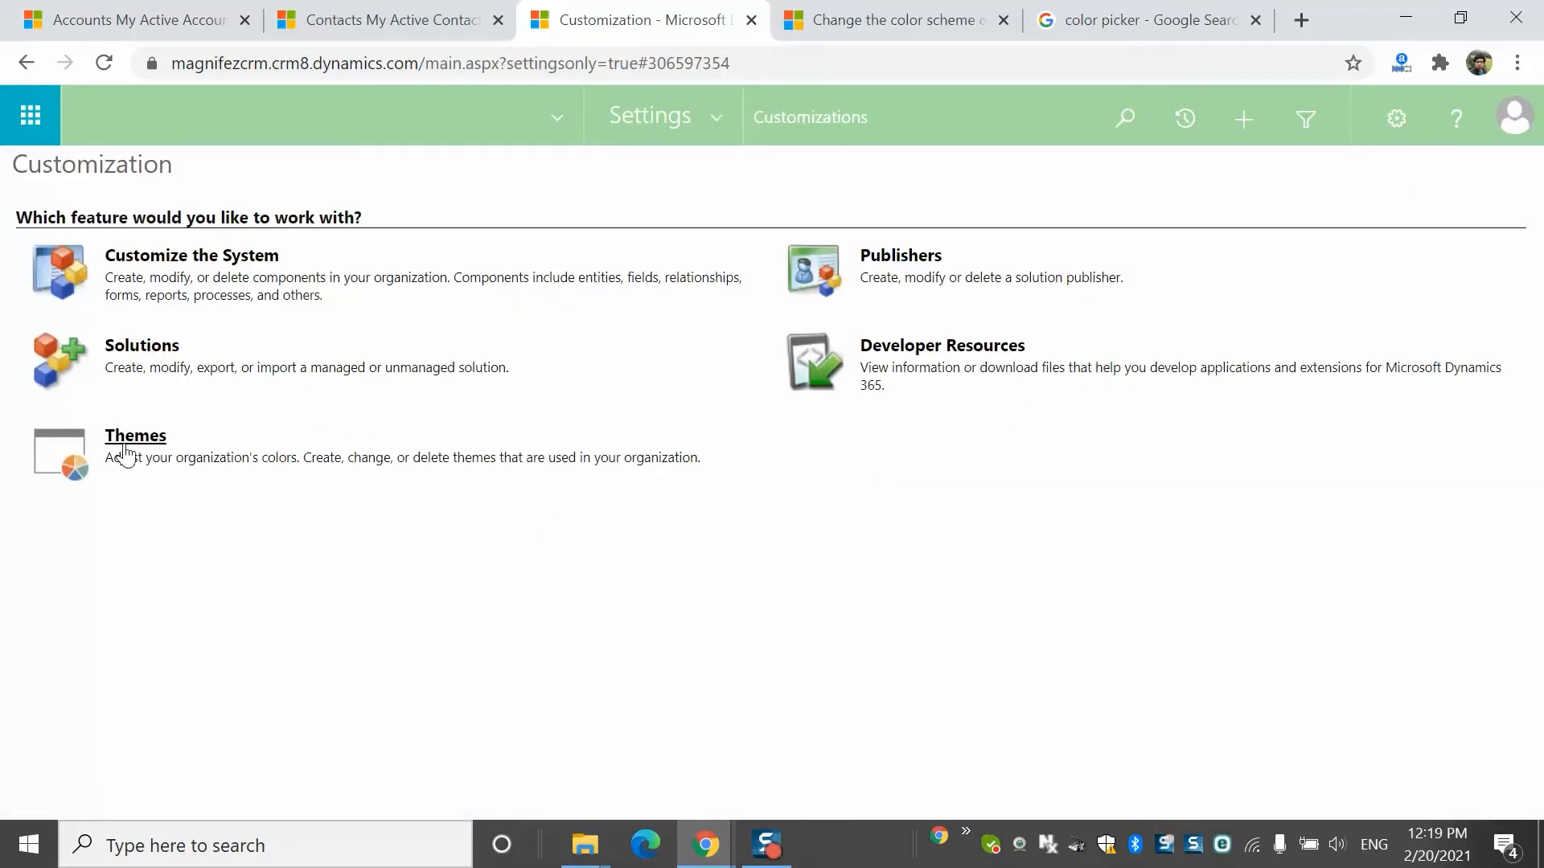
{"action": "left_click", "coordinate": [124, 453]}
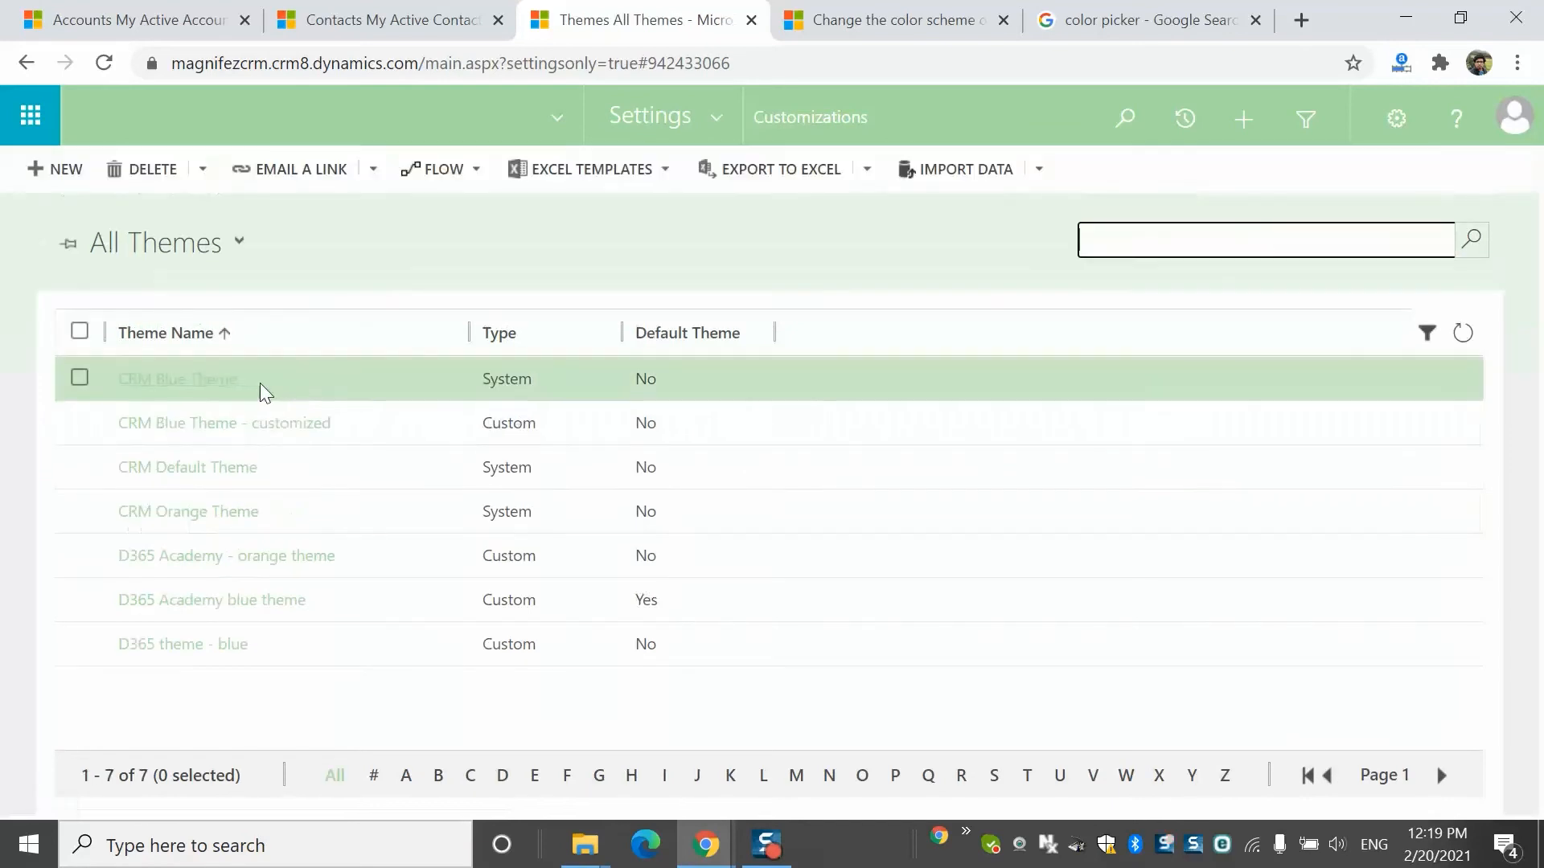
{"action": "left_click", "coordinate": [79, 377]}
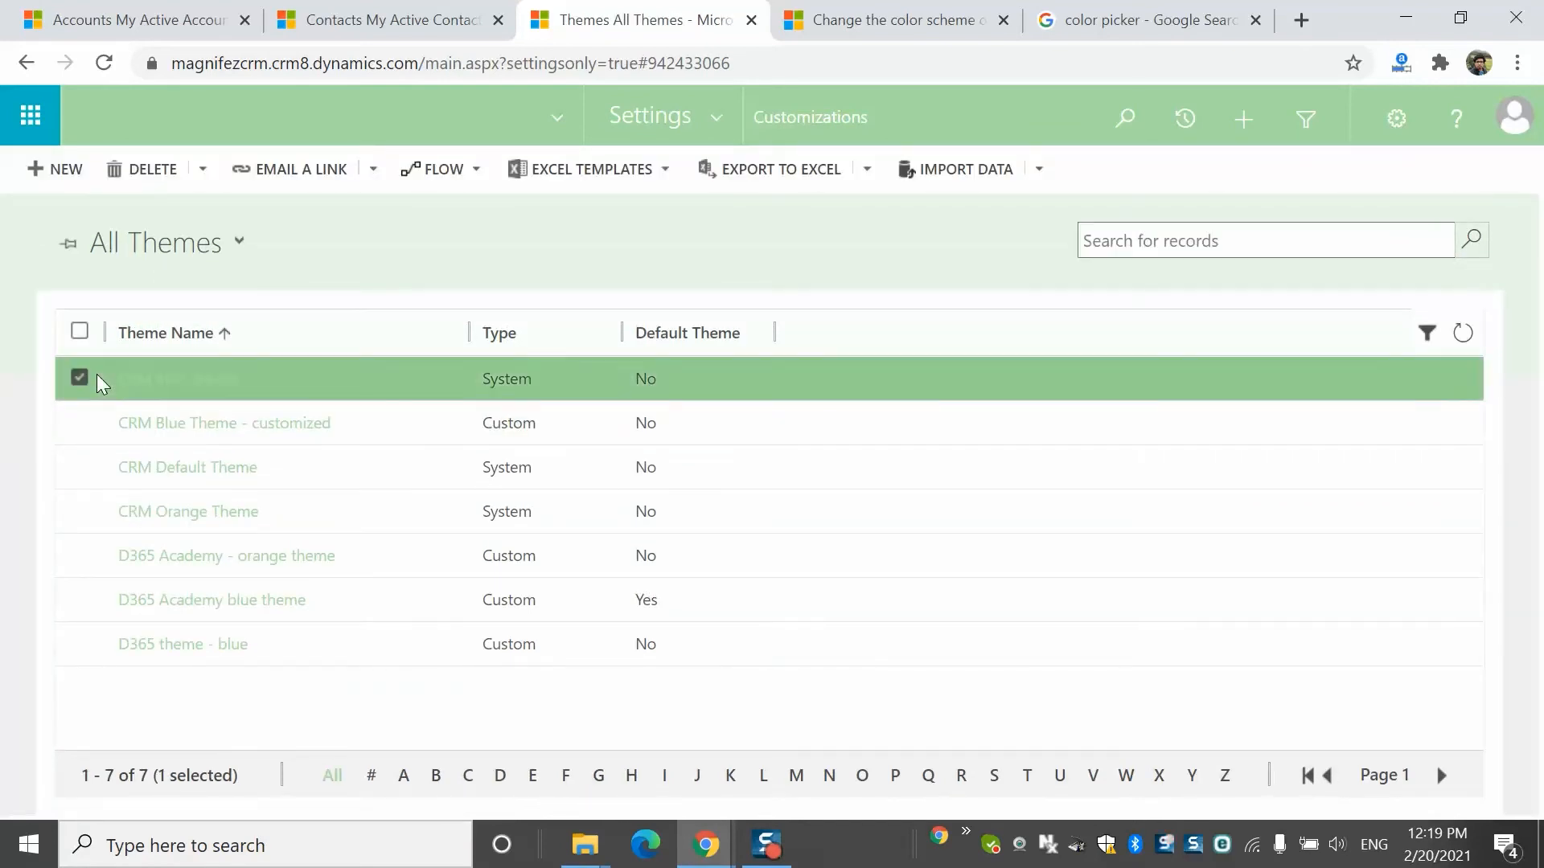
{"action": "left_click", "coordinate": [299, 162]}
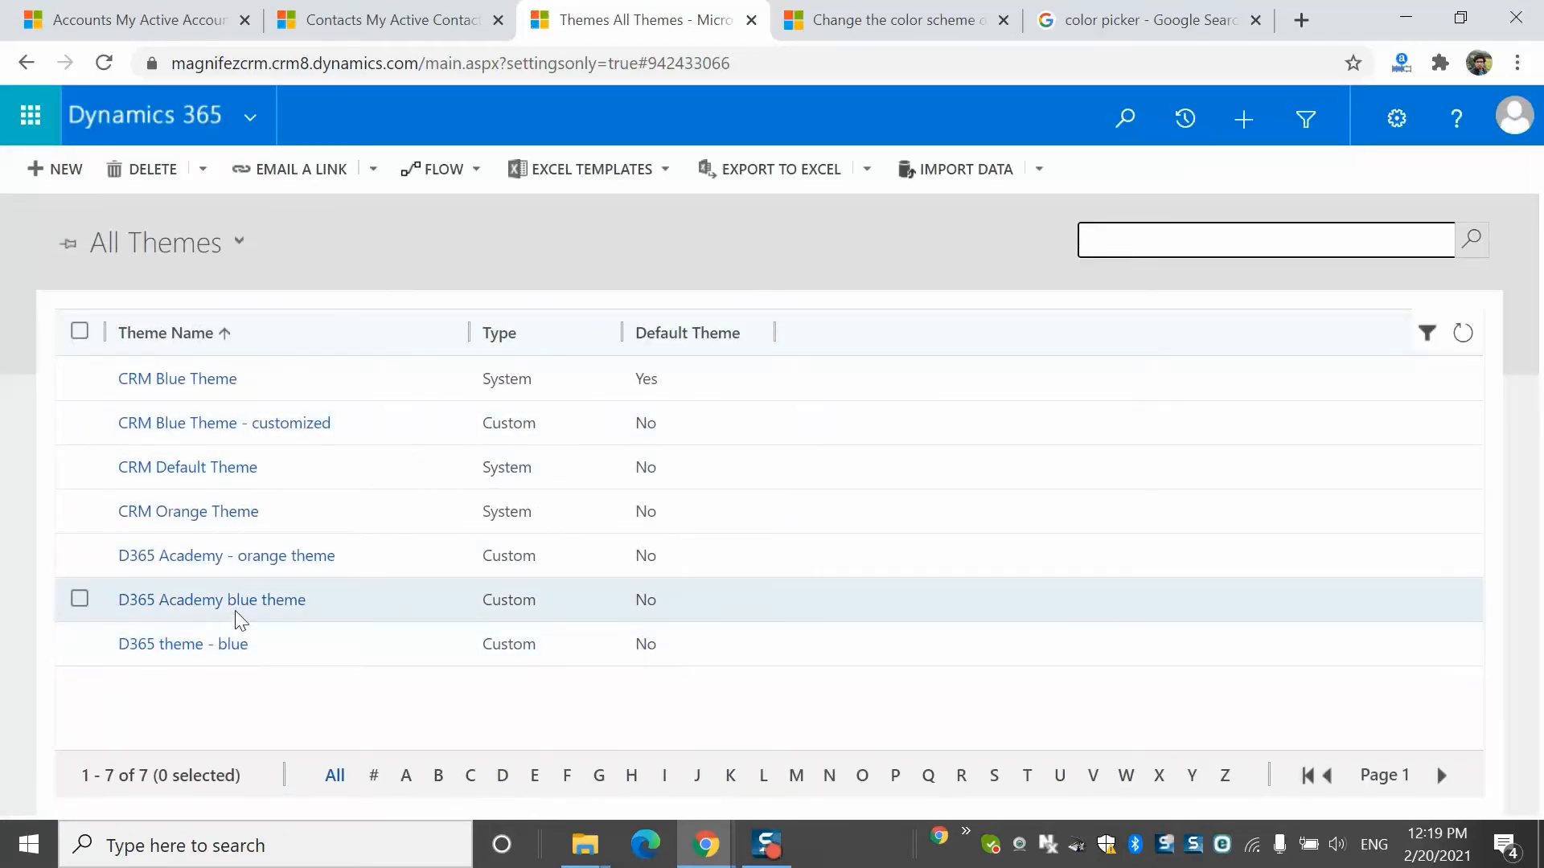
Publish the D365 theme - blue from the list, then switch back by publishing the CRM Blue Theme
{"action": "left_click", "coordinate": [293, 643]}
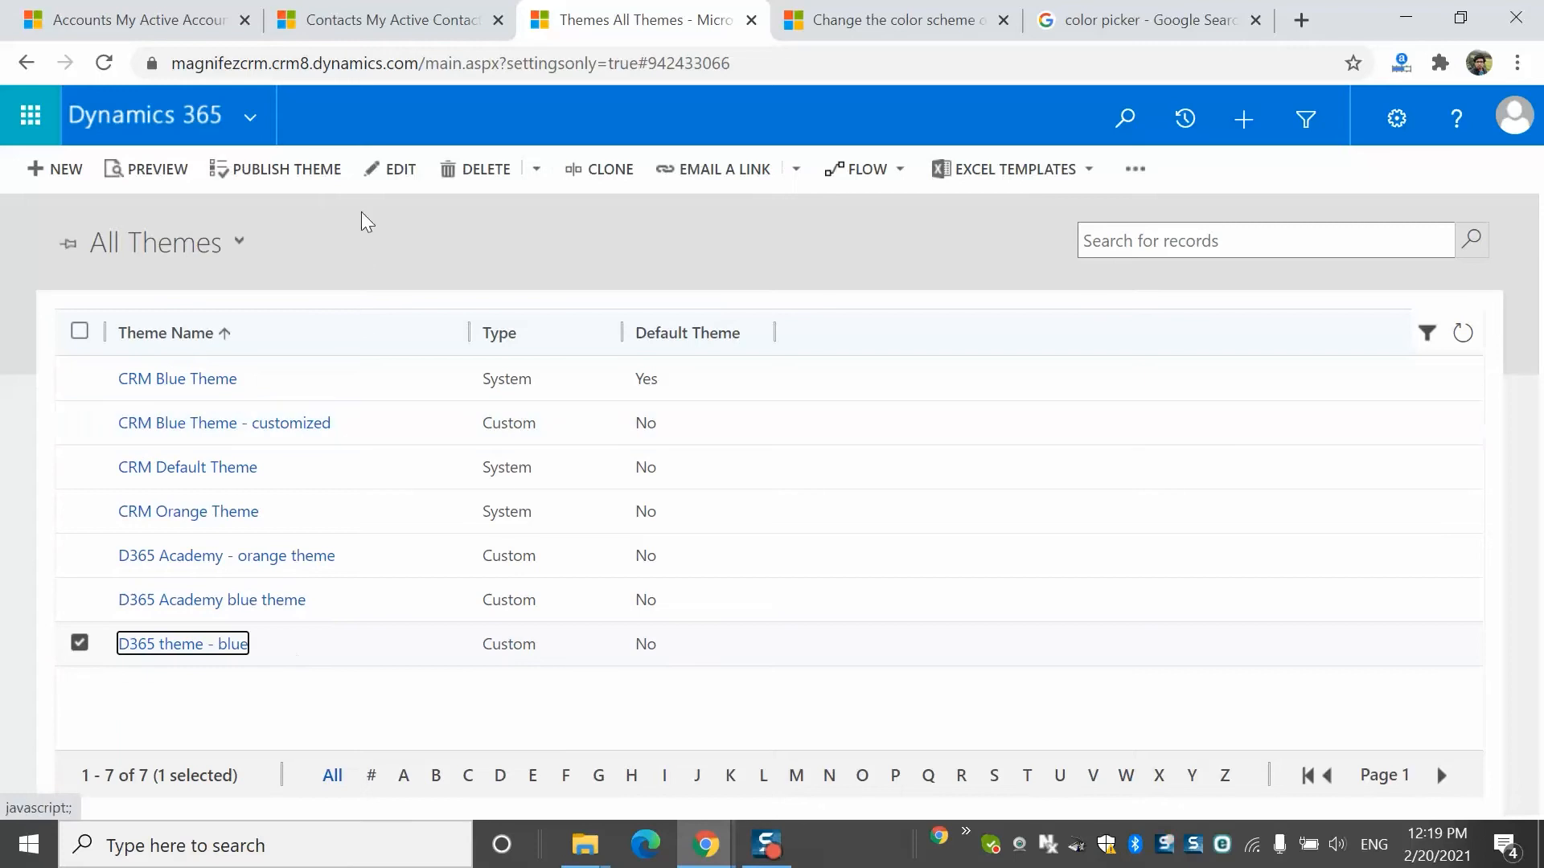
{"action": "left_click", "coordinate": [295, 172]}
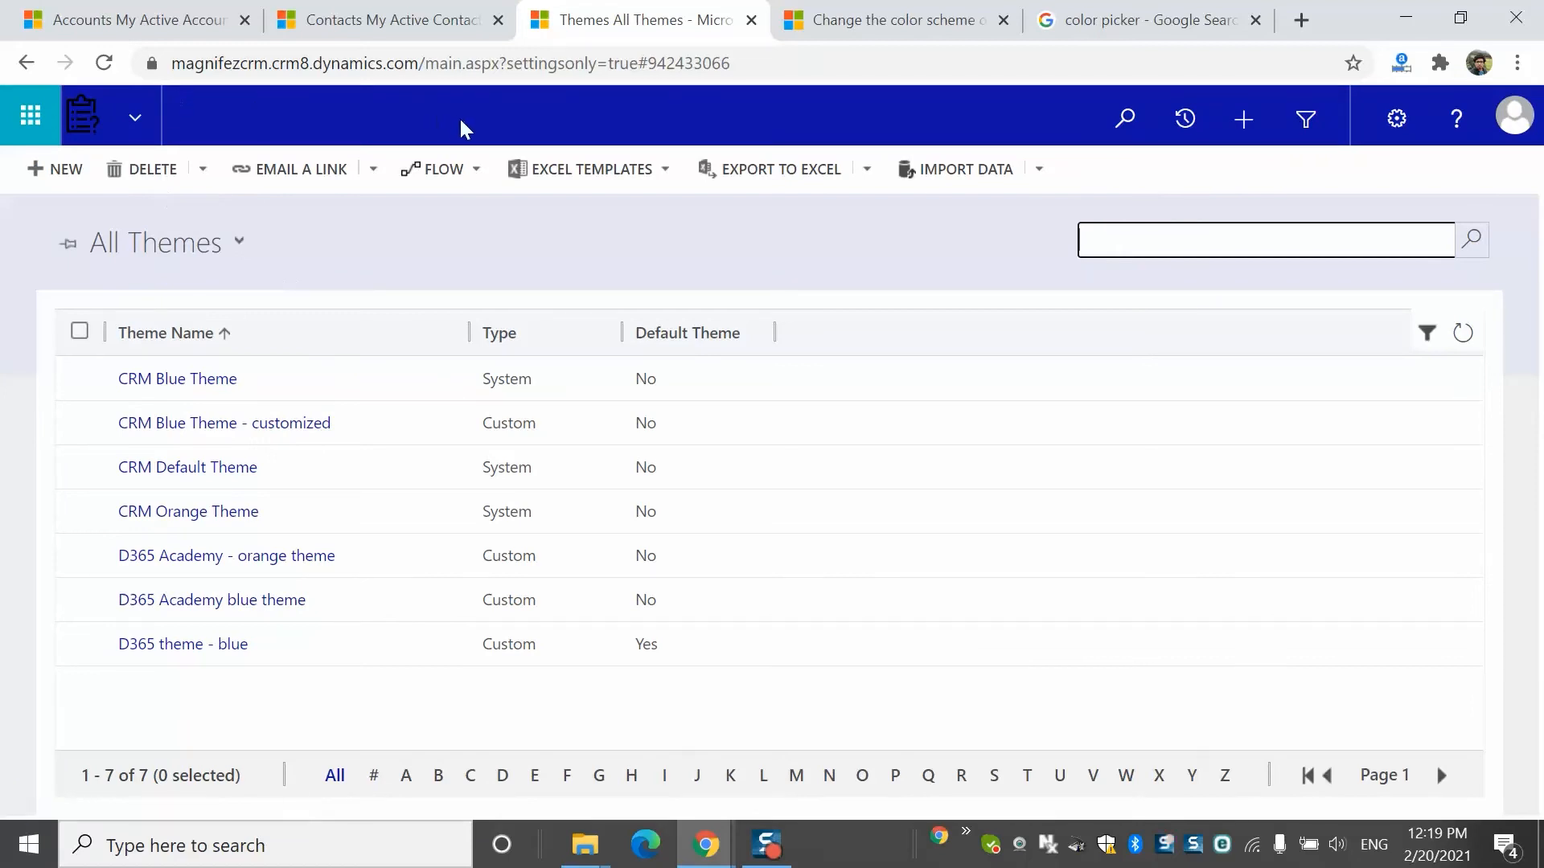
{"action": "left_click", "coordinate": [80, 378]}
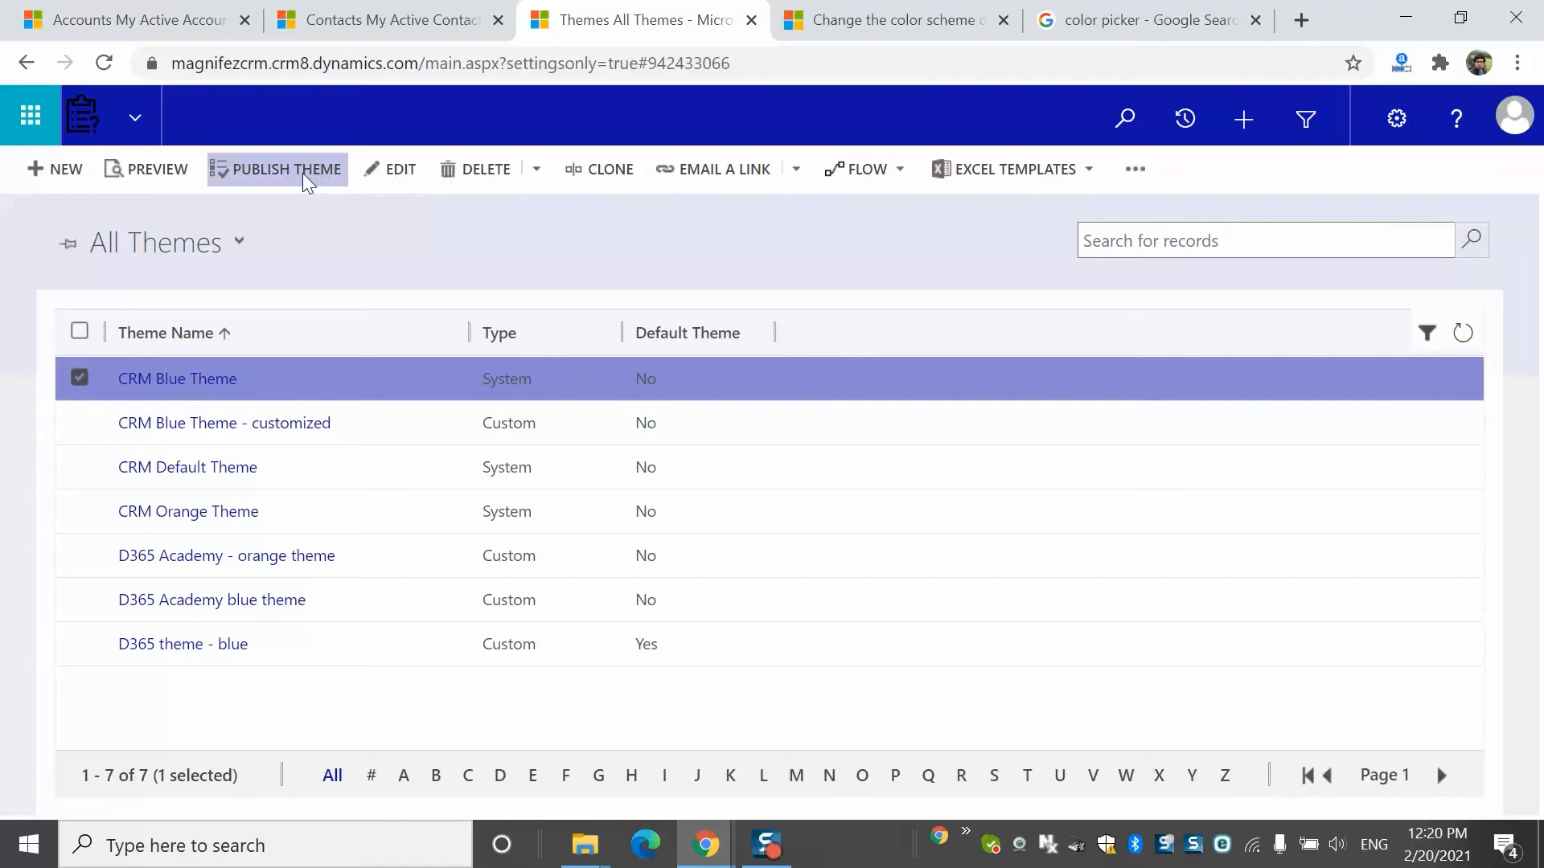
{"action": "left_click", "coordinate": [305, 176]}
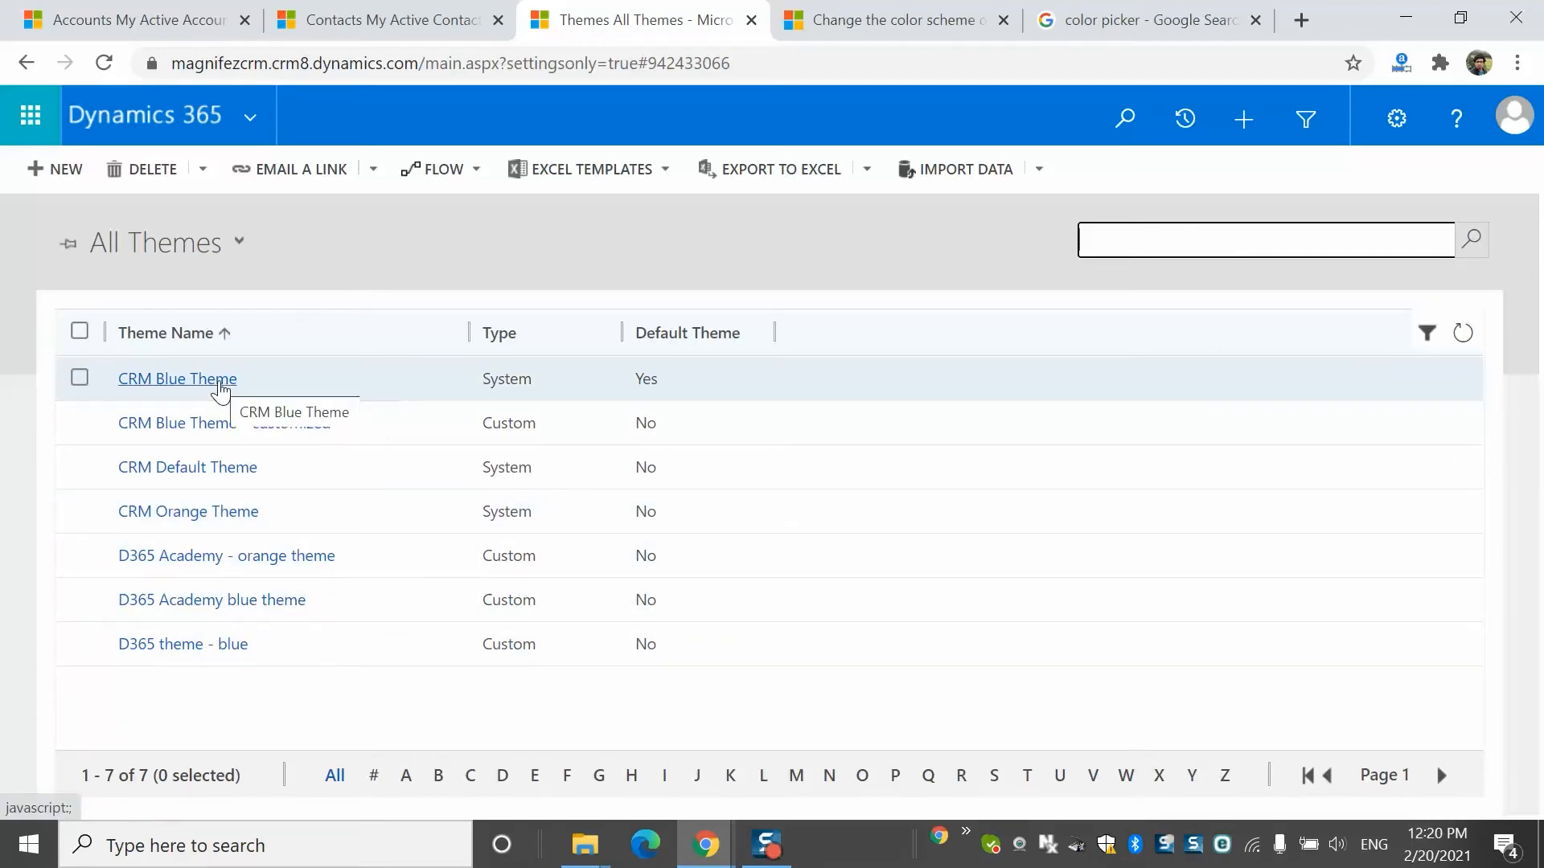
Open the CRM Orange Theme and publish it
{"action": "left_click", "coordinate": [213, 511]}
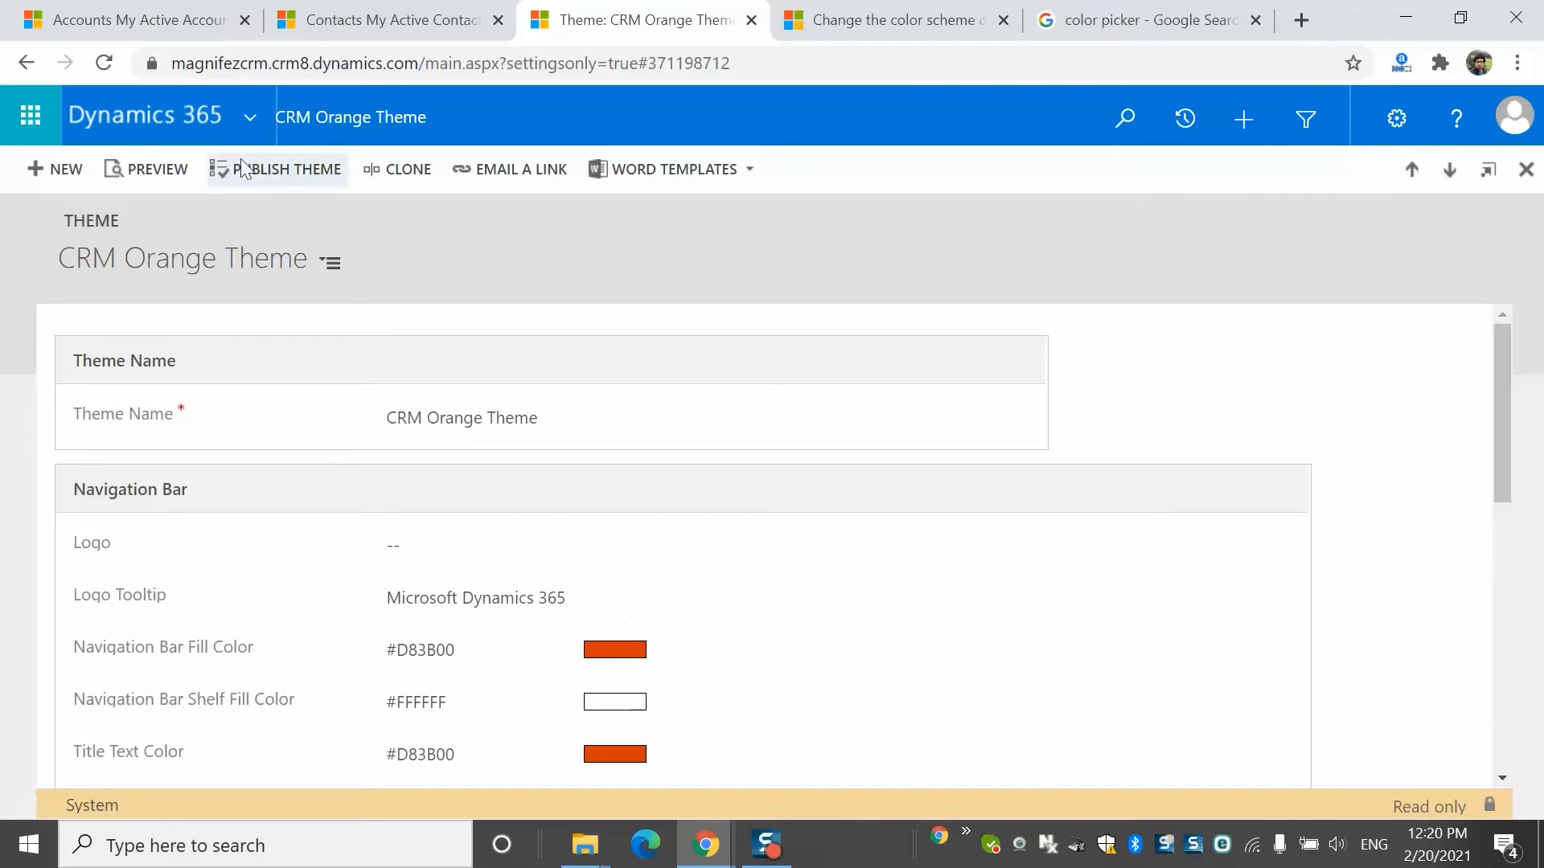
{"action": "left_click", "coordinate": [269, 172]}
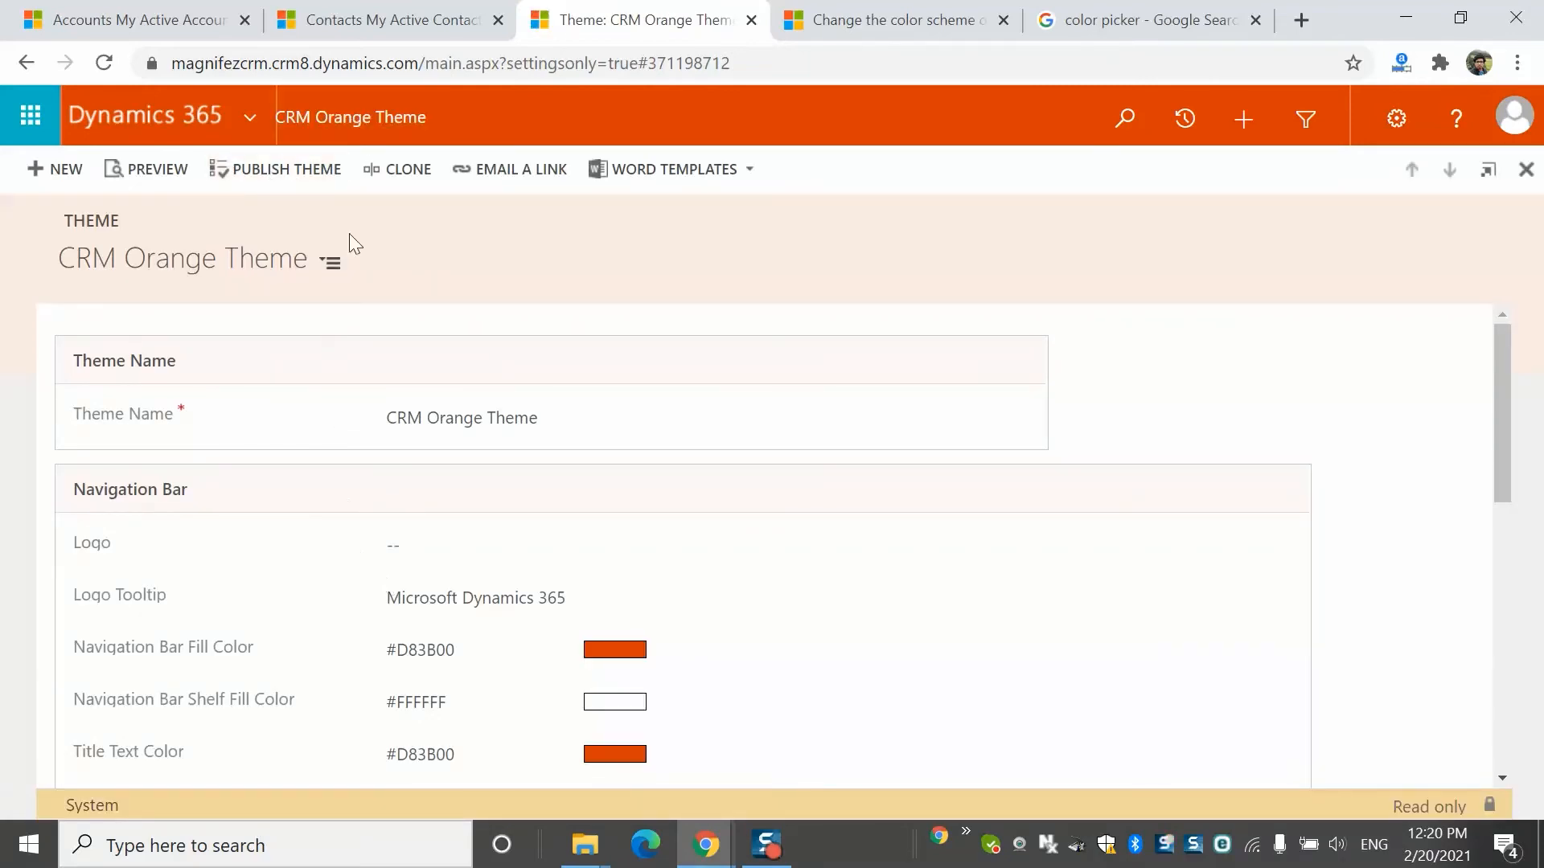
Clone the CRM Orange Theme and rename the copy as CRM Orange Theme - updated
{"action": "left_click", "coordinate": [409, 172]}
{"action": "left_click", "coordinate": [603, 430]}
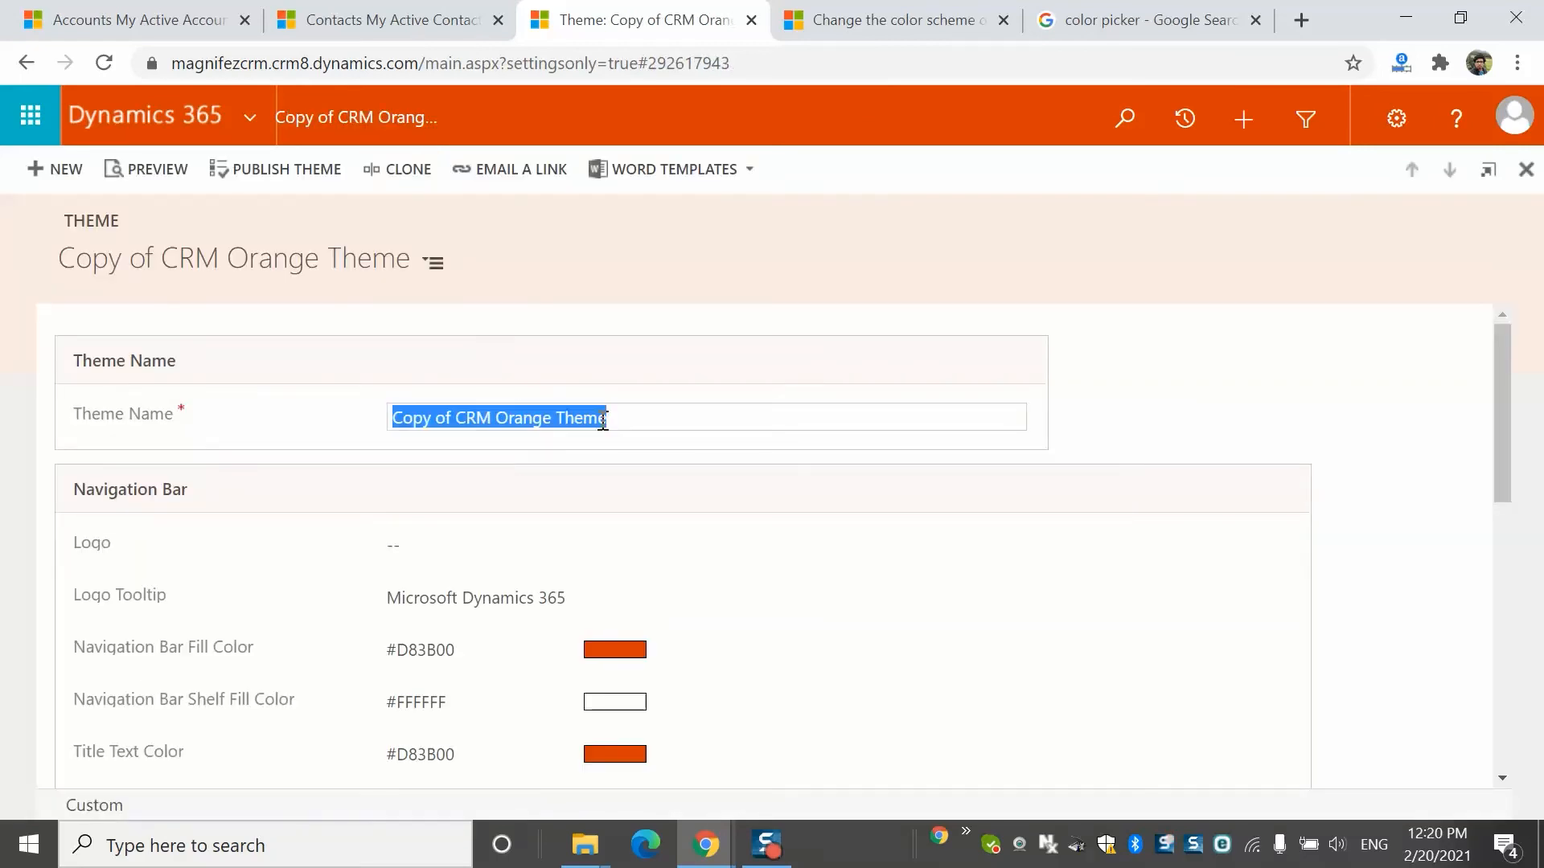
{"action": "left_click", "coordinate": [456, 419]}
{"action": "key", "text": "BackSpace"}
{"action": "key", "text": "BackSpace"}
{"action": "key", "text": "BackSpace"}
{"action": "key", "text": "BackSpace"}
{"action": "key", "text": "BackSpace"}
{"action": "key", "text": "BackSpace"}
{"action": "key", "text": "BackSpace"}
{"action": "key", "text": "BackSpace"}
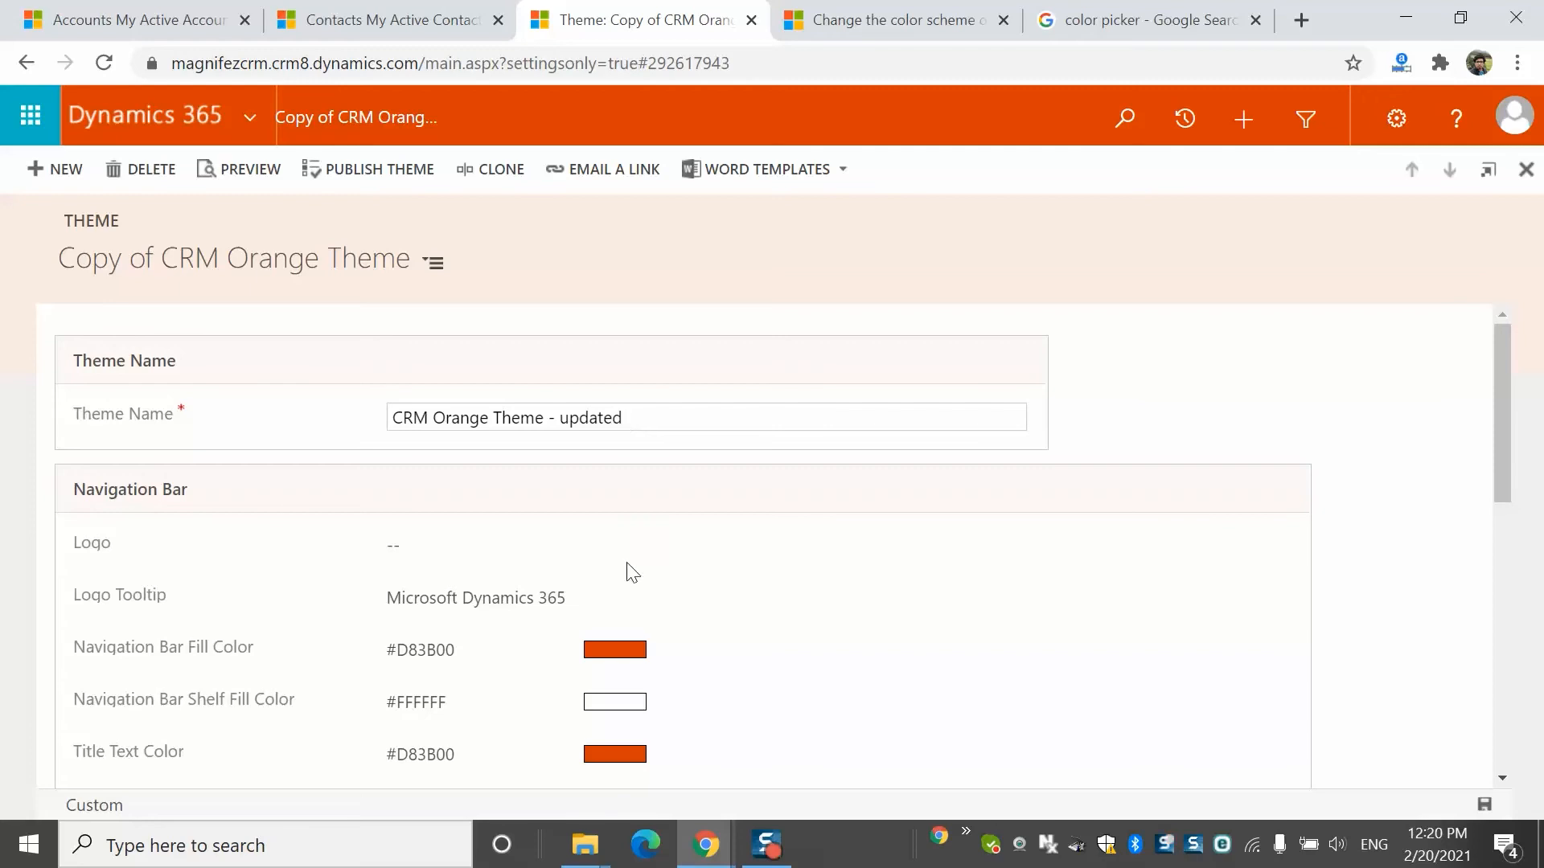
Set the cloned theme's Navigation Bar Fill Color to #D11B00
{"action": "left_click", "coordinate": [636, 660]}
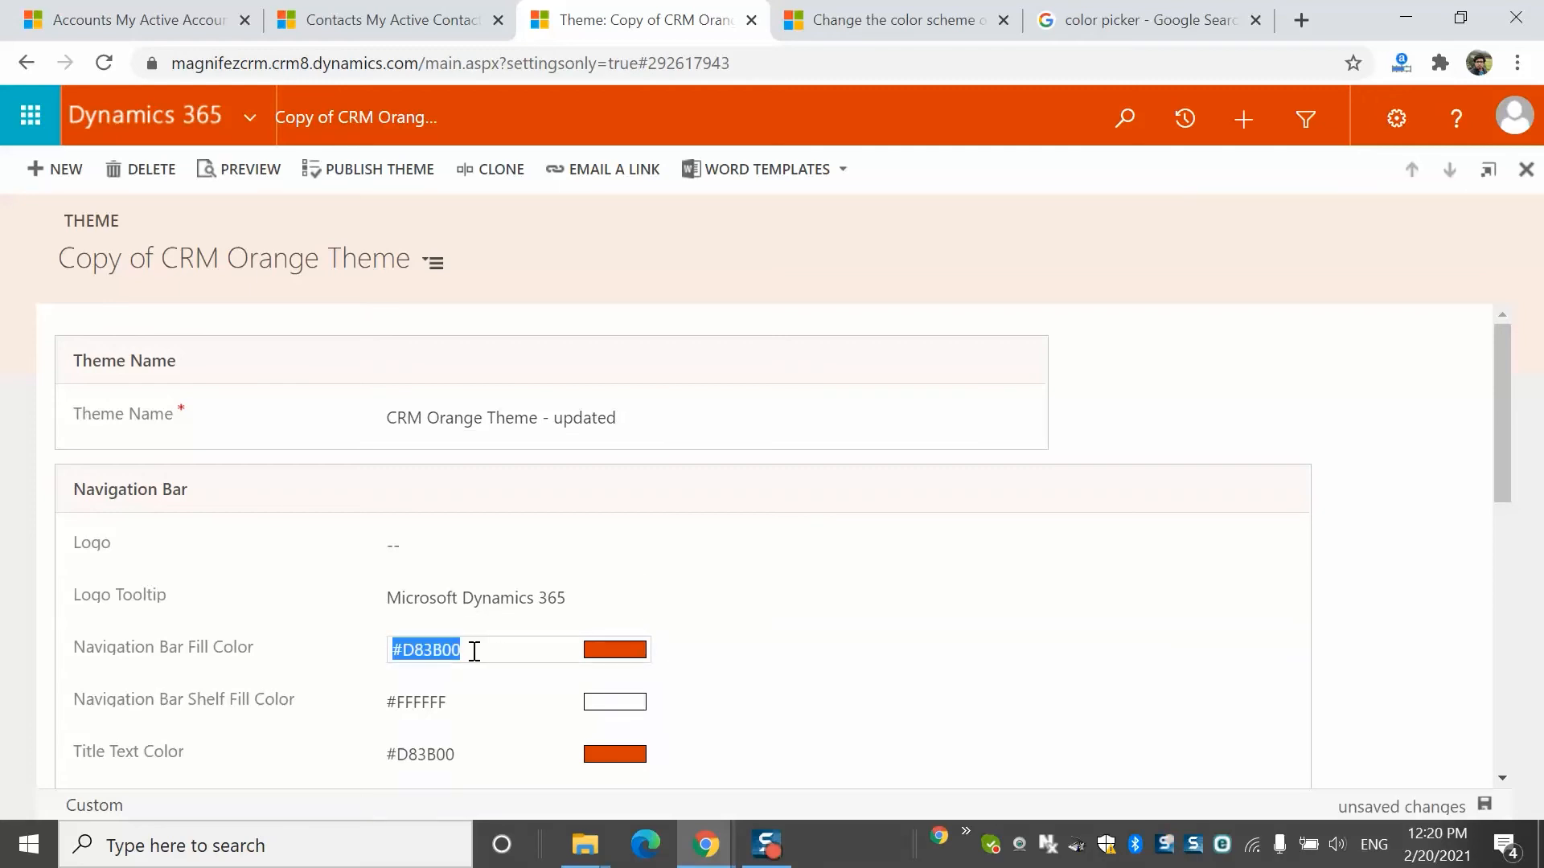
{"action": "left_click", "coordinate": [474, 652]}
{"action": "key", "text": "Left"}
{"action": "key", "text": "Left"}
{"action": "key", "text": "BackSpace"}
{"action": "key", "text": "BackSpace"}
{"action": "type", "text": "11"}
{"action": "left_click", "coordinate": [914, 638]}
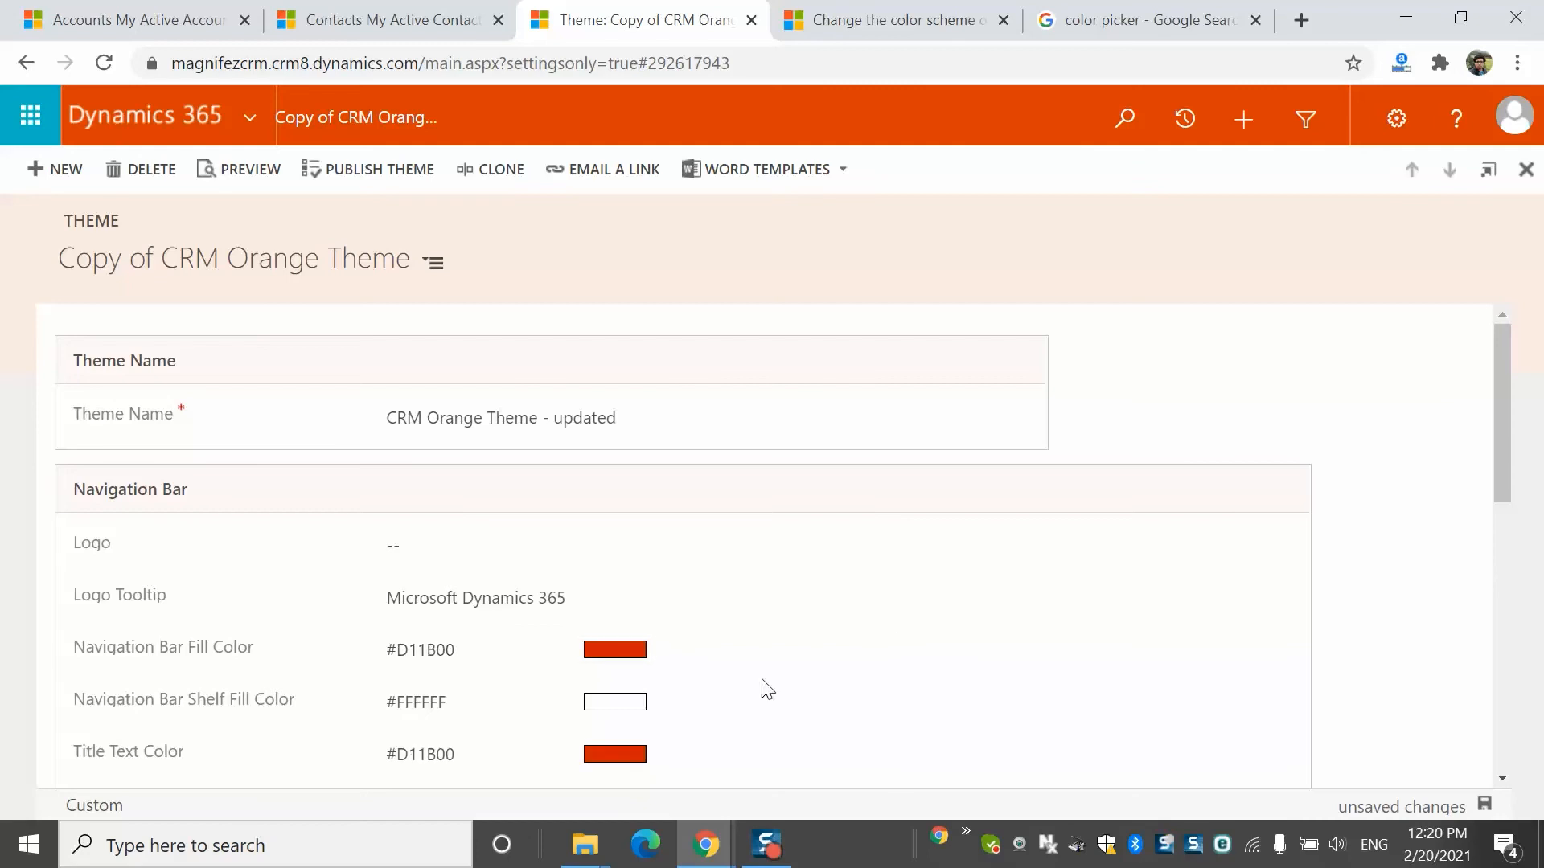
Change the cloned theme's Navigation Bar Fill Color to #C11B00
{"action": "left_click", "coordinate": [454, 658]}
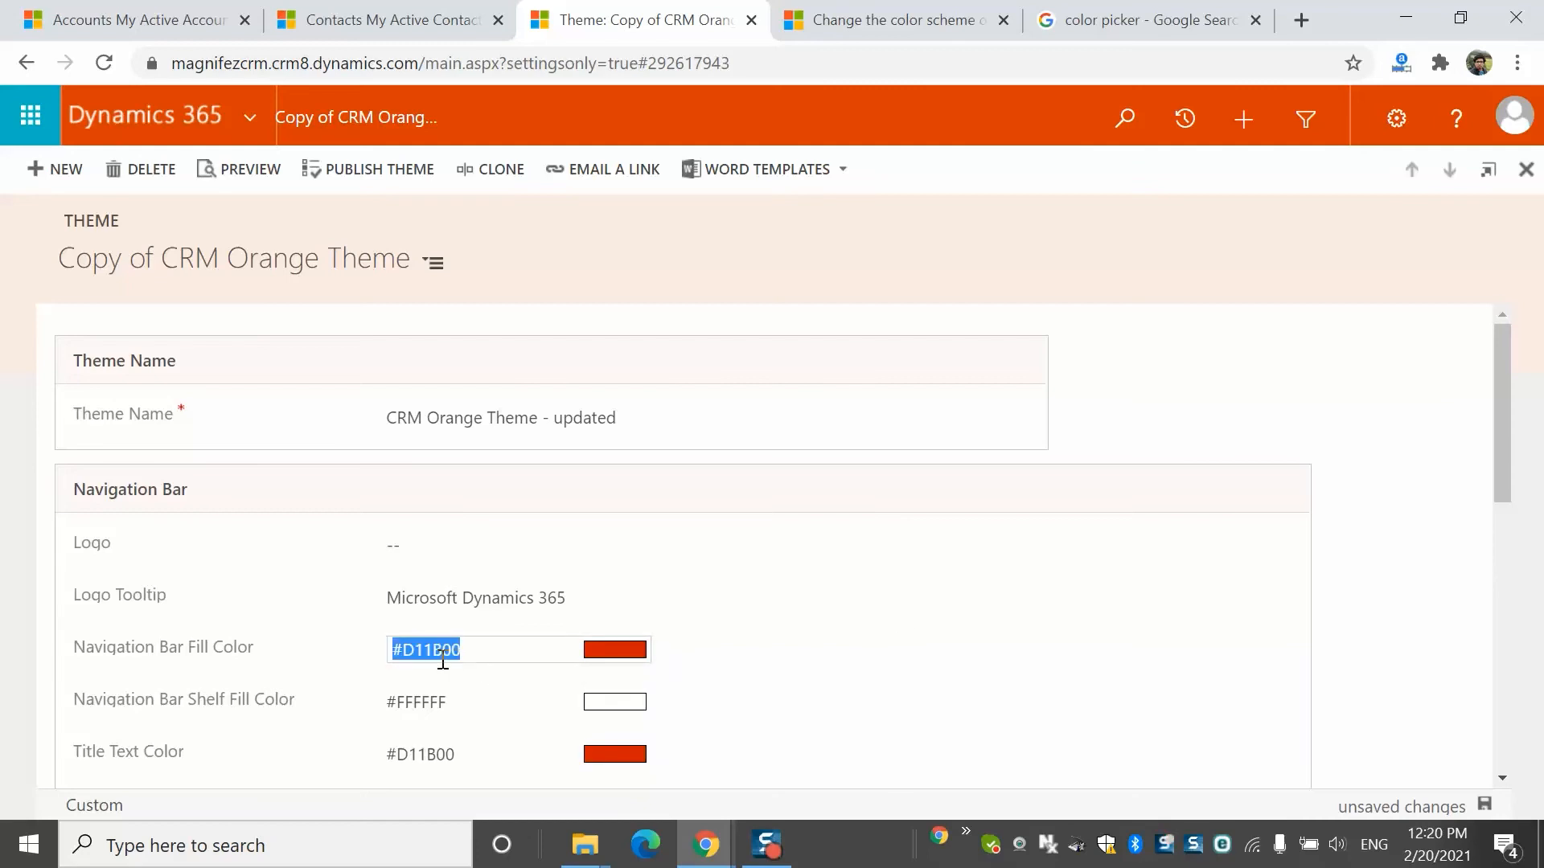
{"action": "left_click", "coordinate": [418, 653]}
{"action": "key", "text": "BackSpace"}
{"action": "type", "text": "C"}
{"action": "key", "text": "Tab"}
{"action": "left_click", "coordinate": [727, 655]}
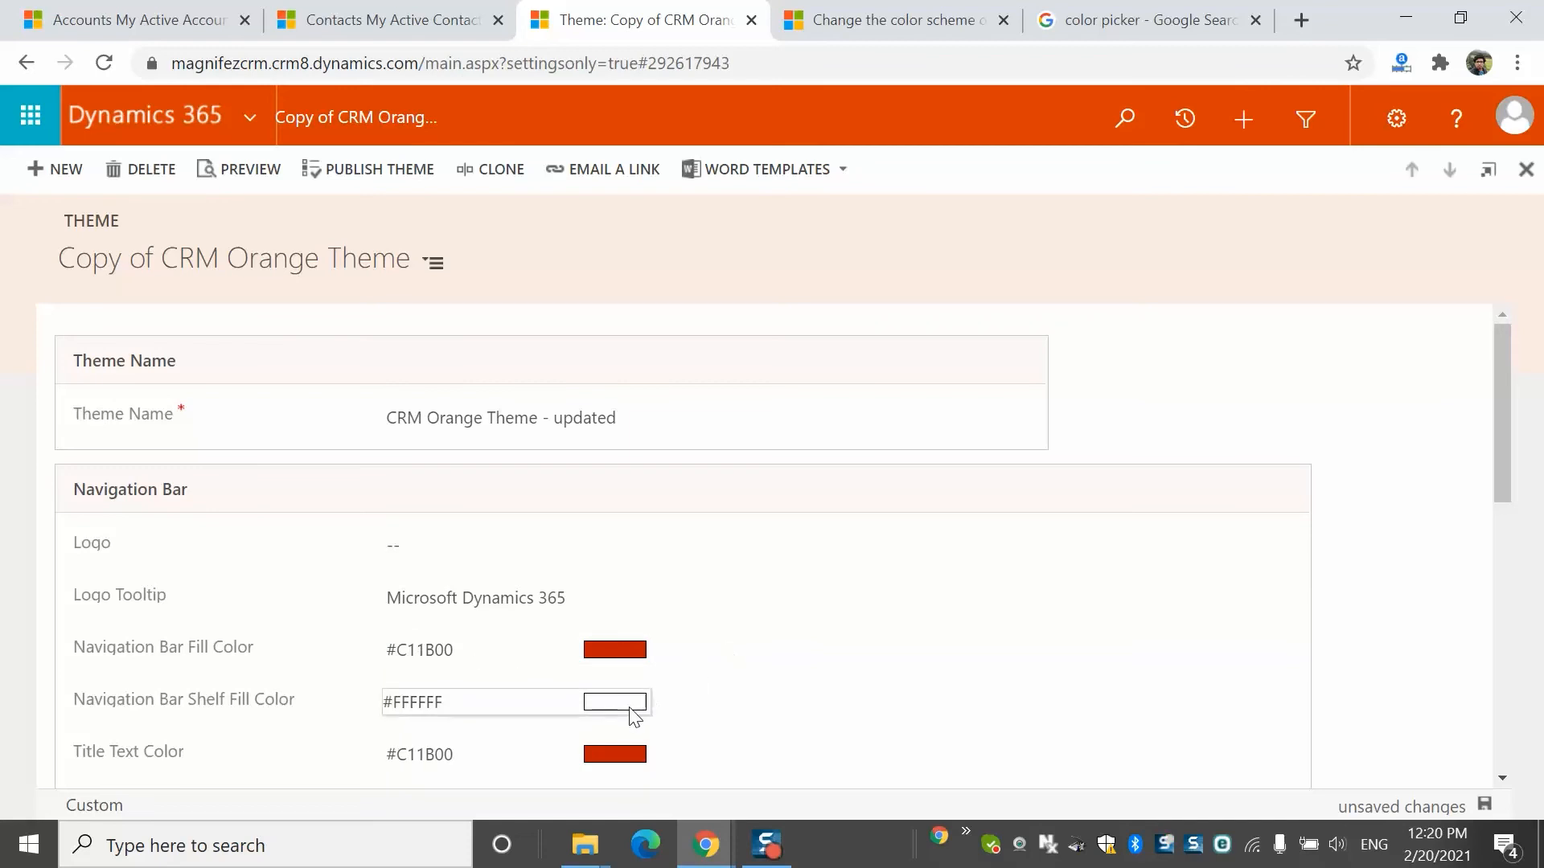
Set the cloned theme's Navigation Bar Shelf Fill Color to #FFF111
{"action": "left_click", "coordinate": [449, 703]}
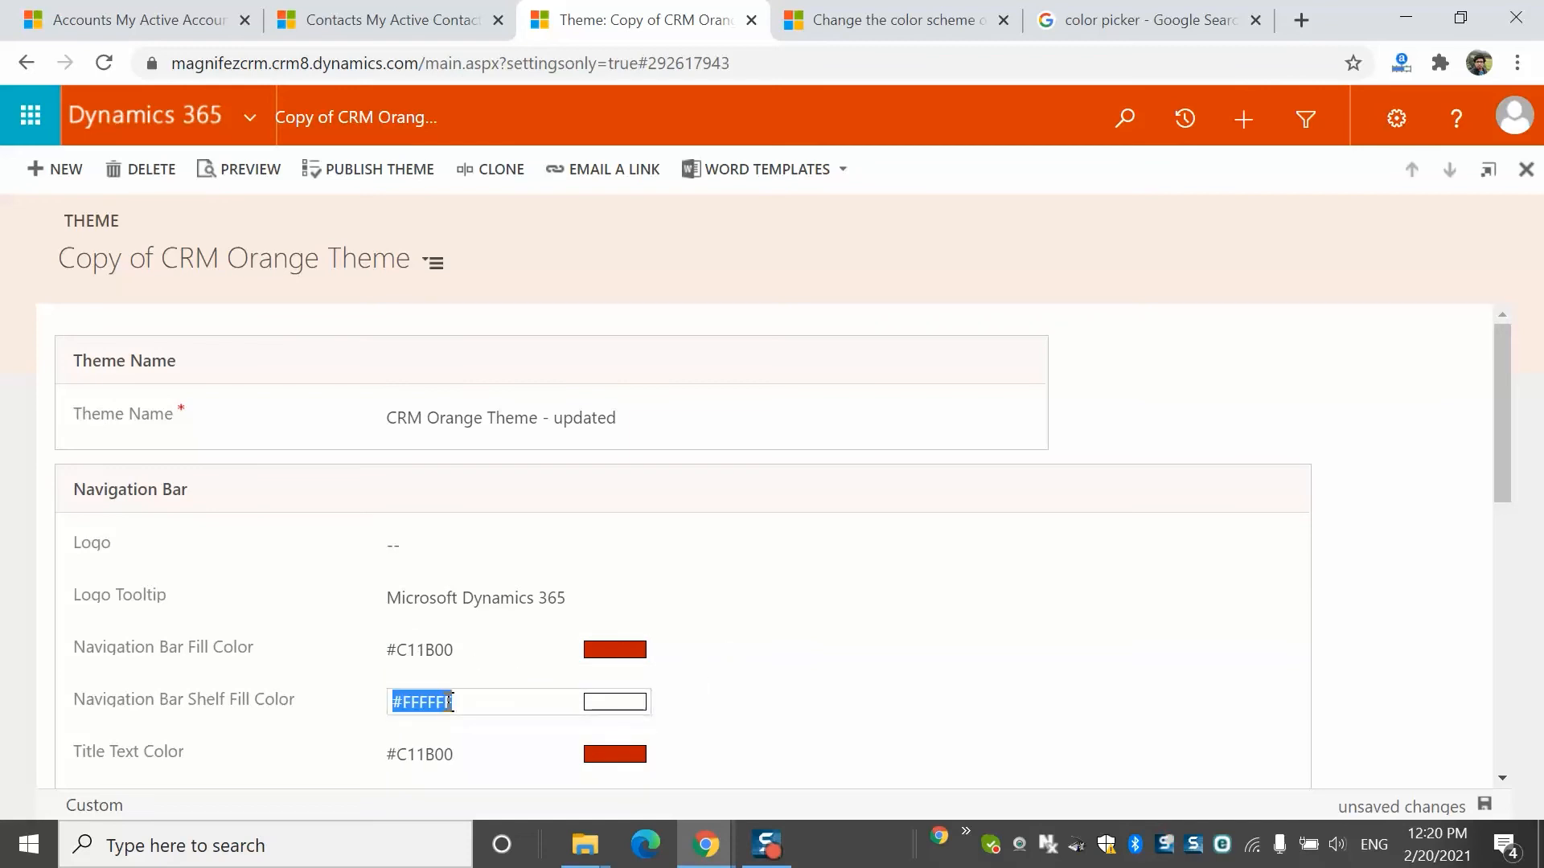
{"action": "left_click", "coordinate": [448, 702]}
{"action": "type", "text": "111"}
{"action": "left_click", "coordinate": [869, 682]}
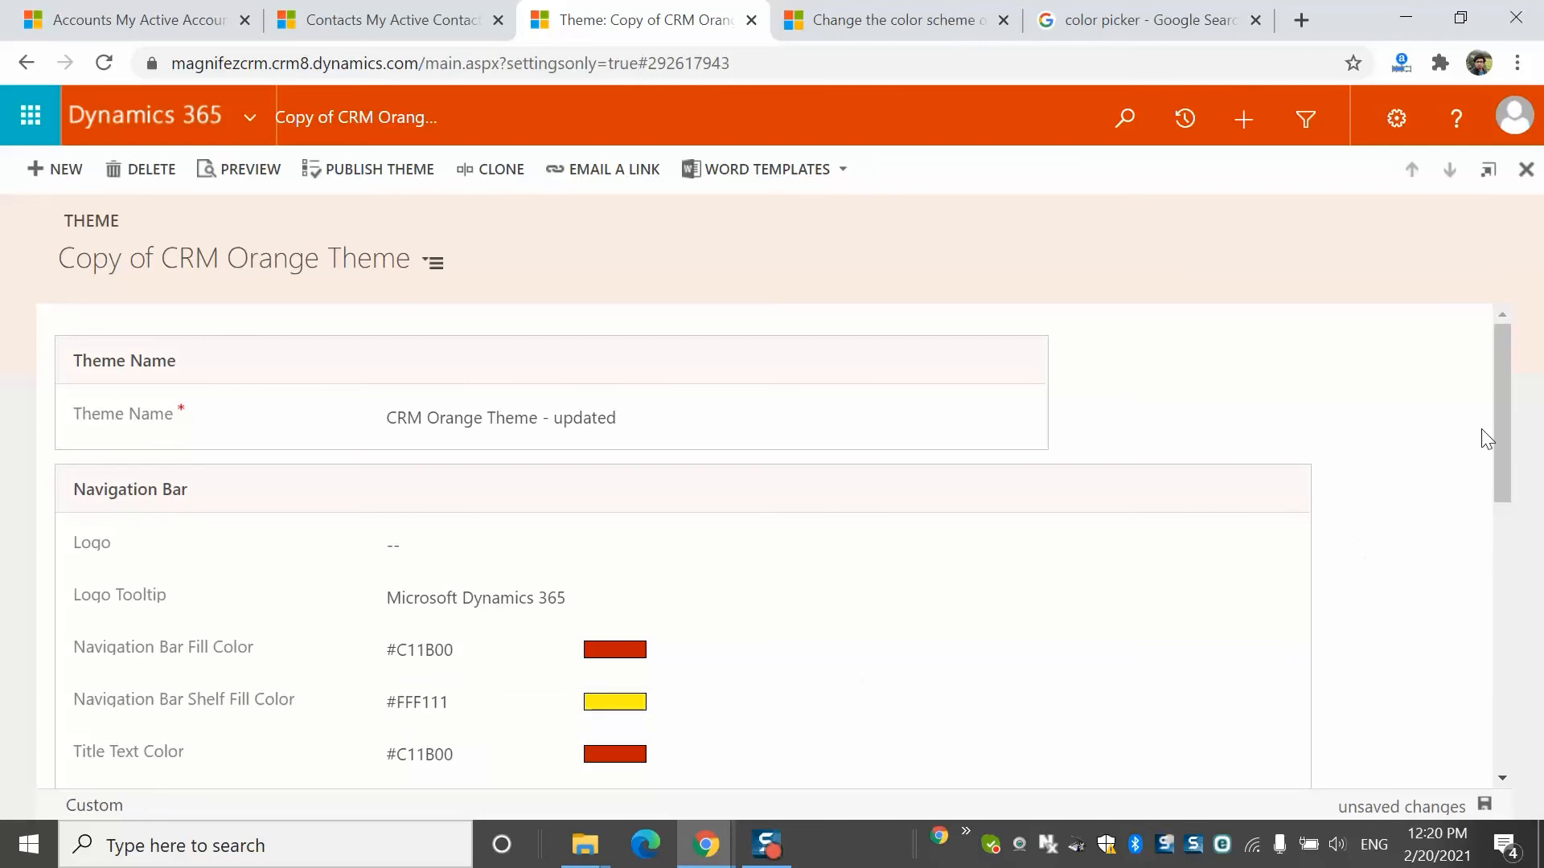
Set the cloned theme's Title Text Color to #D11B00
{"action": "left_click_drag", "start_coordinate": [1499, 413], "coordinate": [1504, 533]}
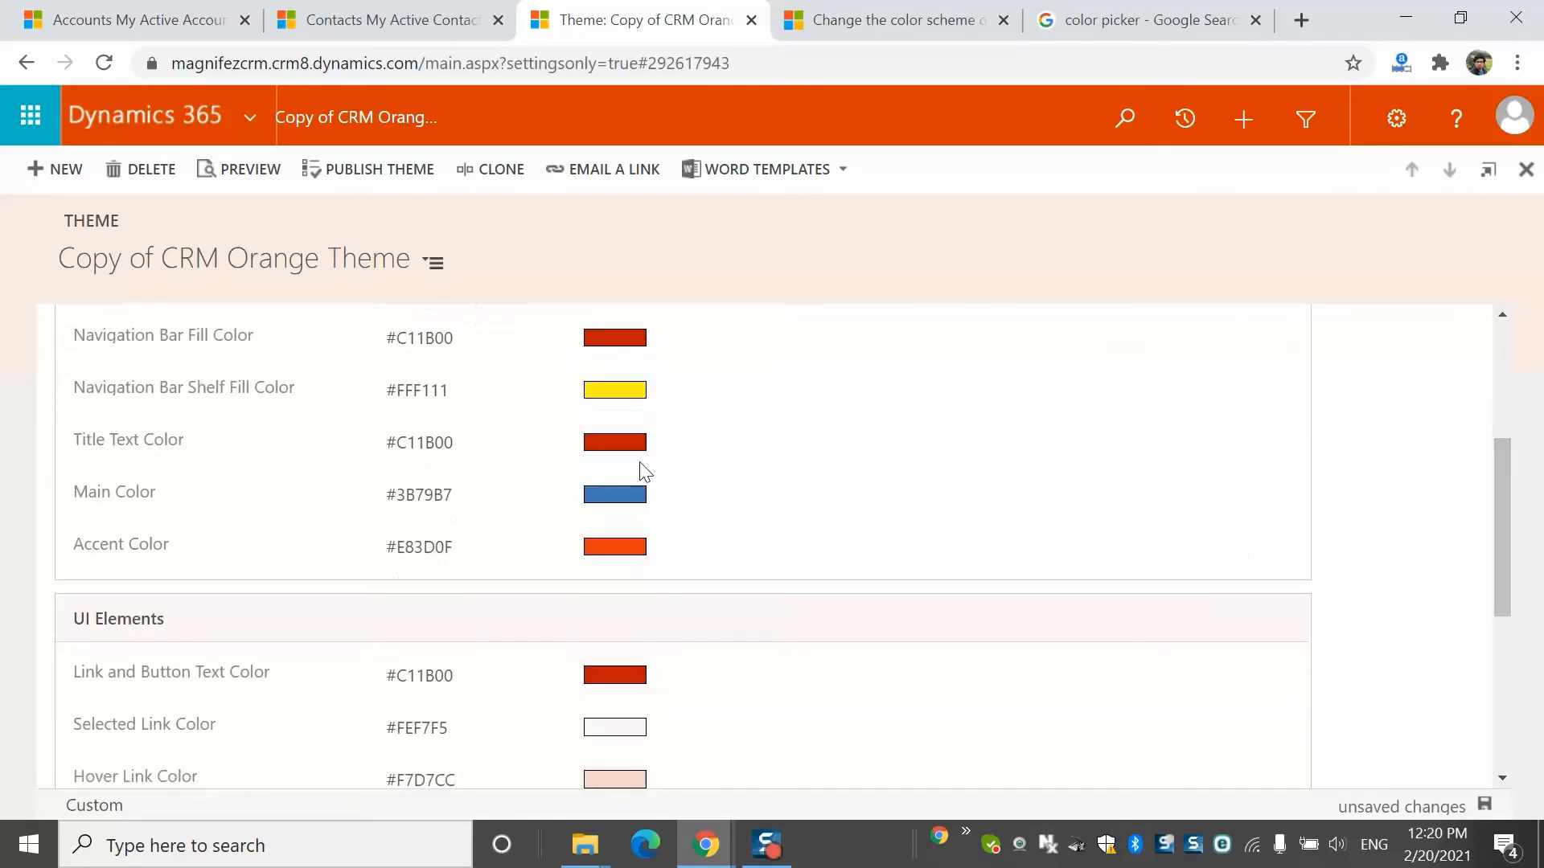
{"action": "left_click", "coordinate": [452, 451]}
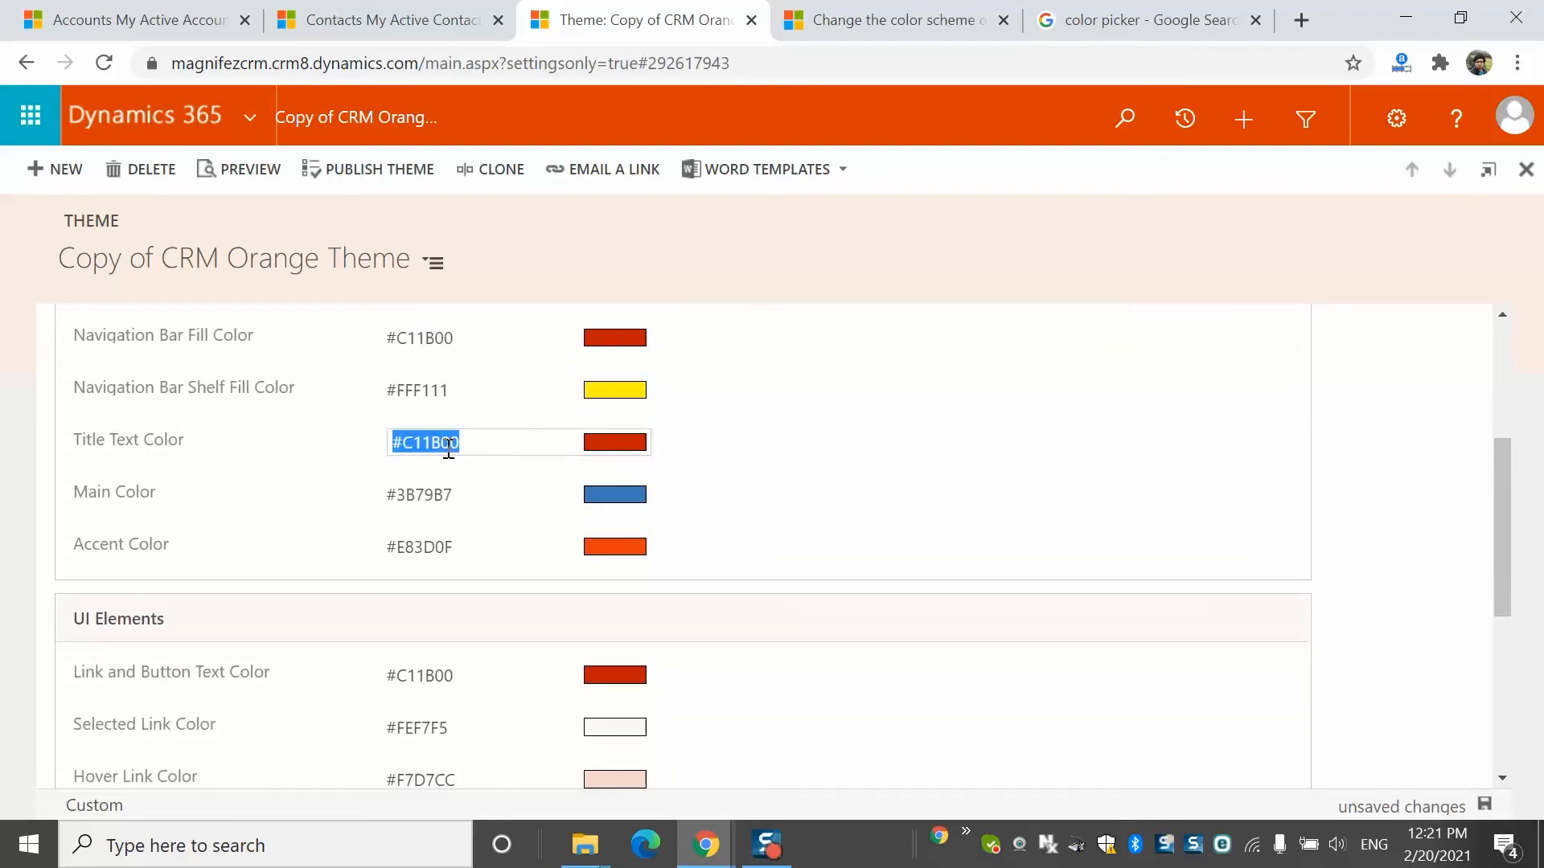
{"action": "left_click", "coordinate": [411, 448]}
{"action": "key", "text": "BackSpace"}
{"action": "type", "text": "D"}
{"action": "left_click", "coordinate": [1124, 418]}
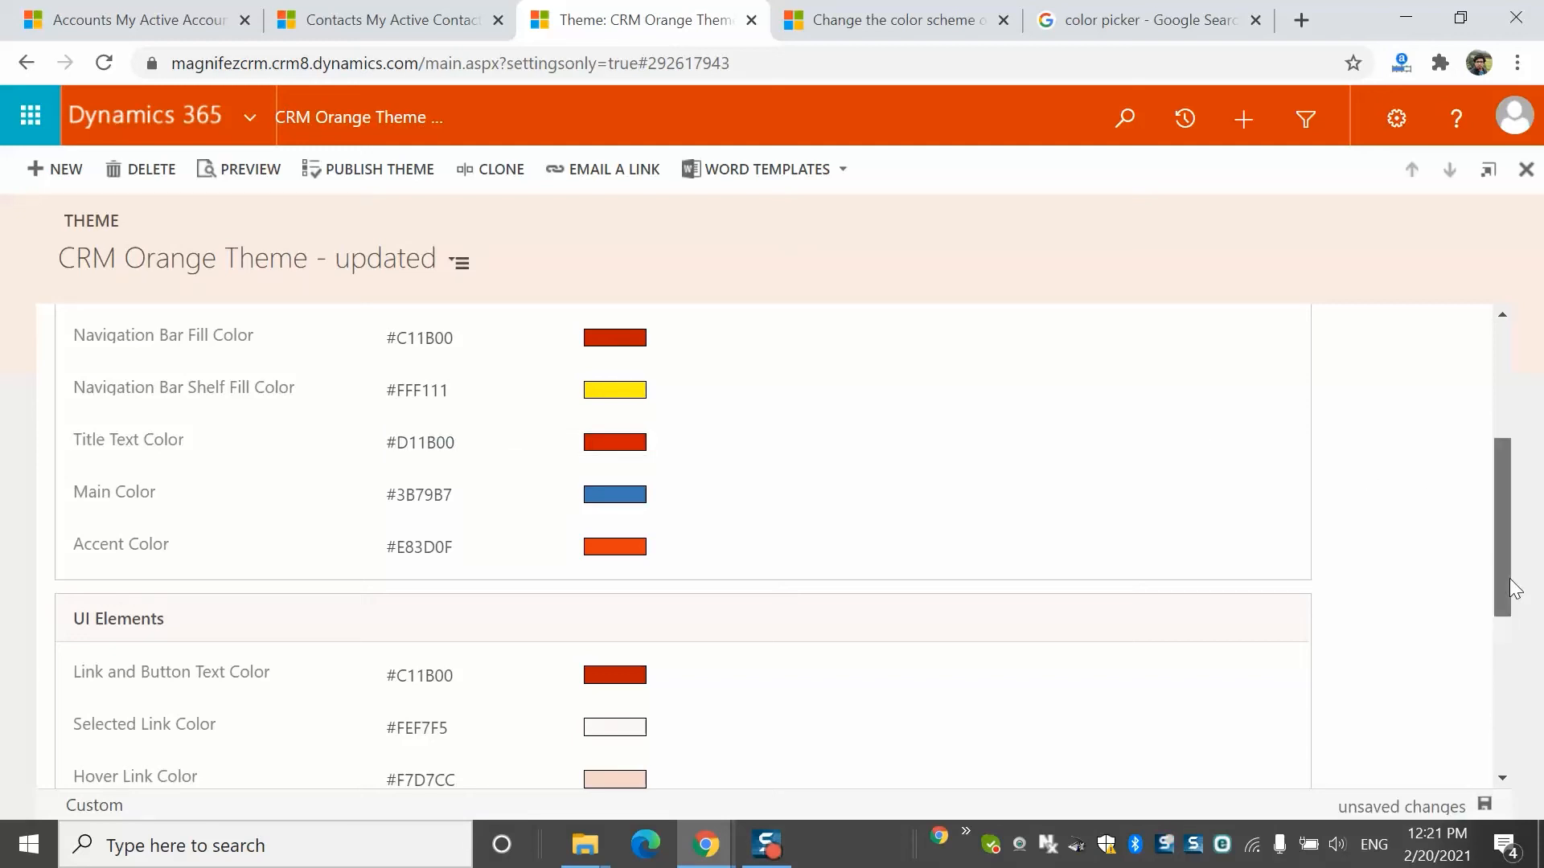
Set the Navigation Bar Fill Color of CRM Orange Theme - updated to #B11B00
{"action": "scroll", "coordinate": [1511, 567], "scroll_direction": "up", "scroll_amount": 1}
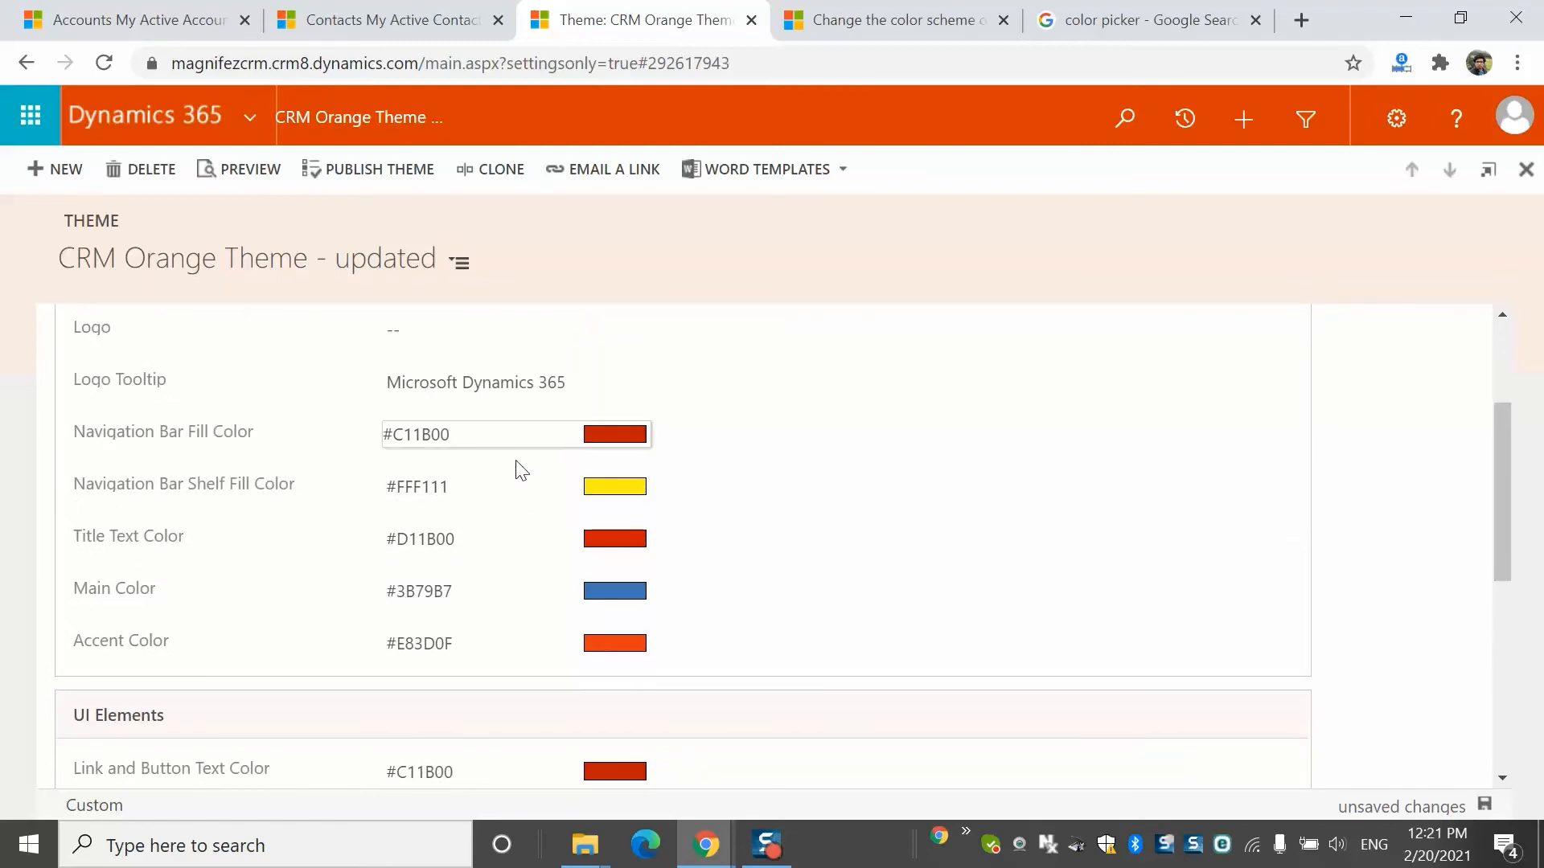
{"action": "left_click", "coordinate": [402, 441]}
{"action": "left_click", "coordinate": [407, 439]}
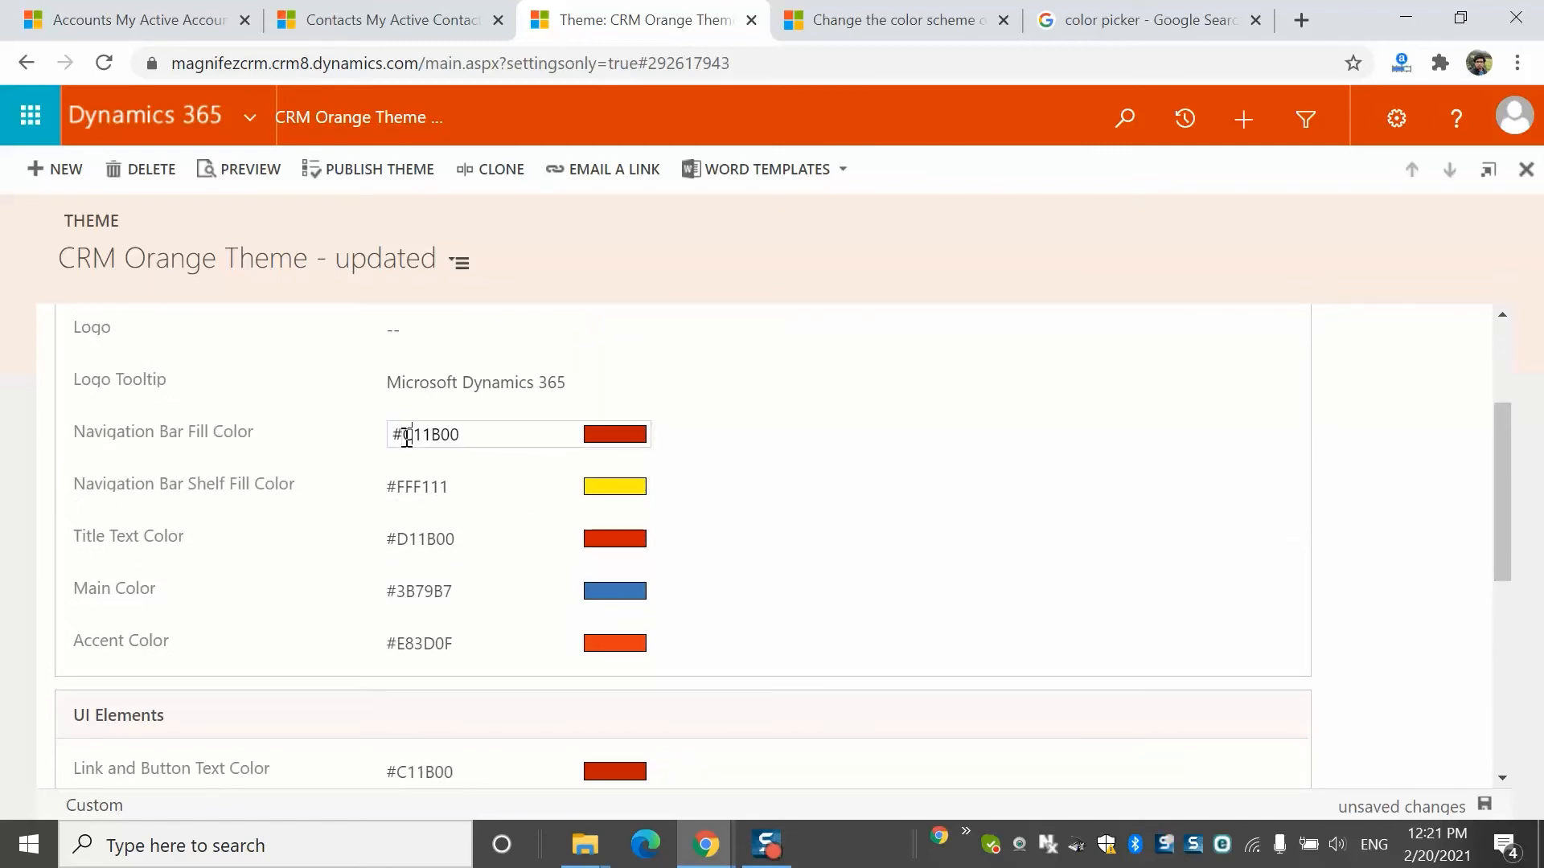
{"action": "left_click", "coordinate": [863, 435]}
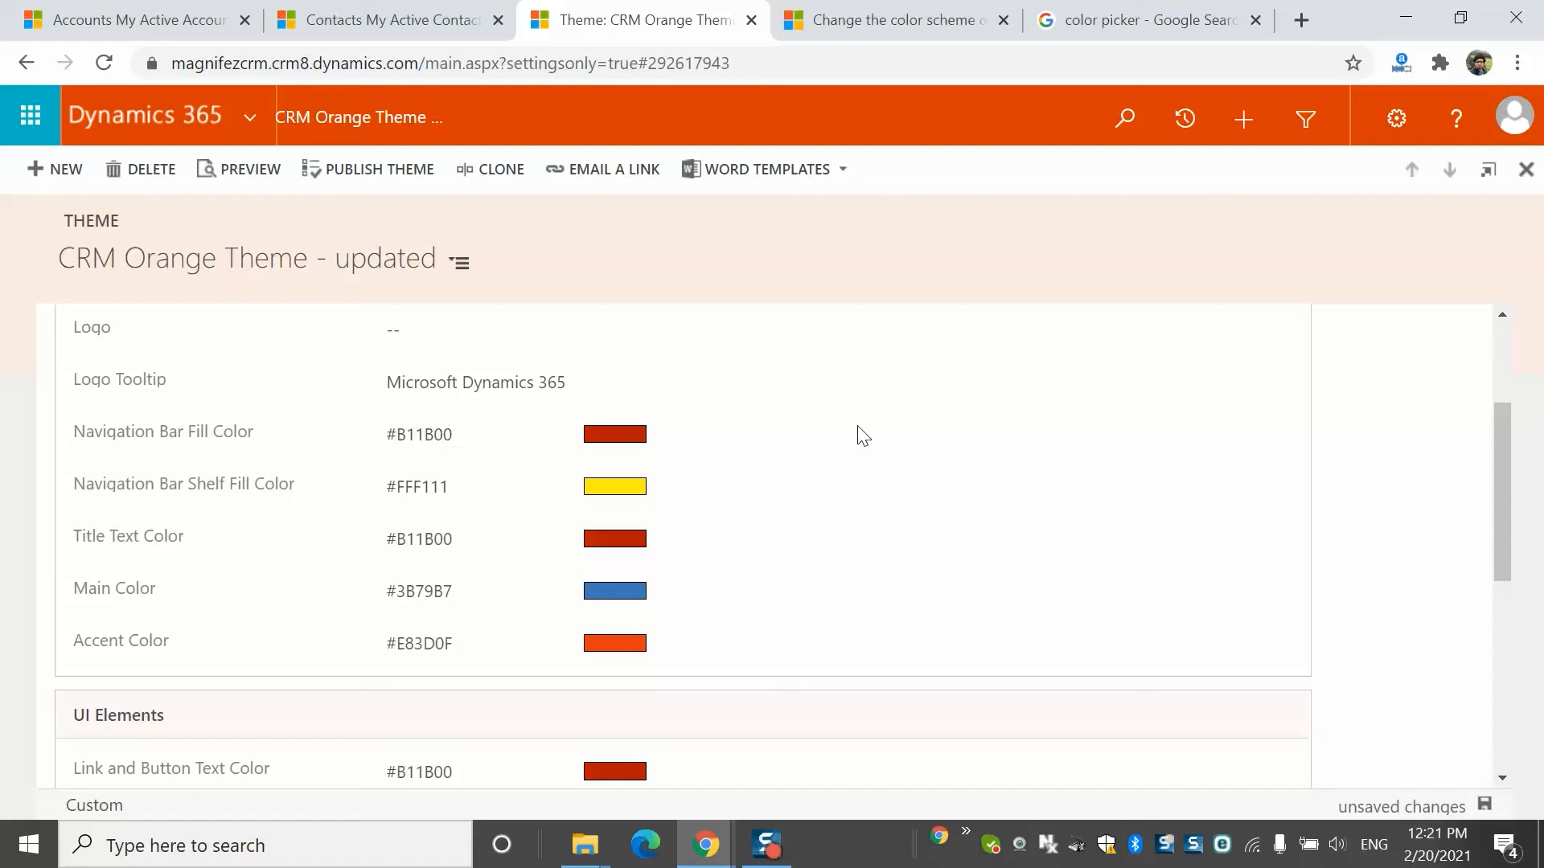
Choose the brown shade #9c6816 in the Google color picker and copy its HEX code
{"action": "left_click", "coordinate": [1154, 19]}
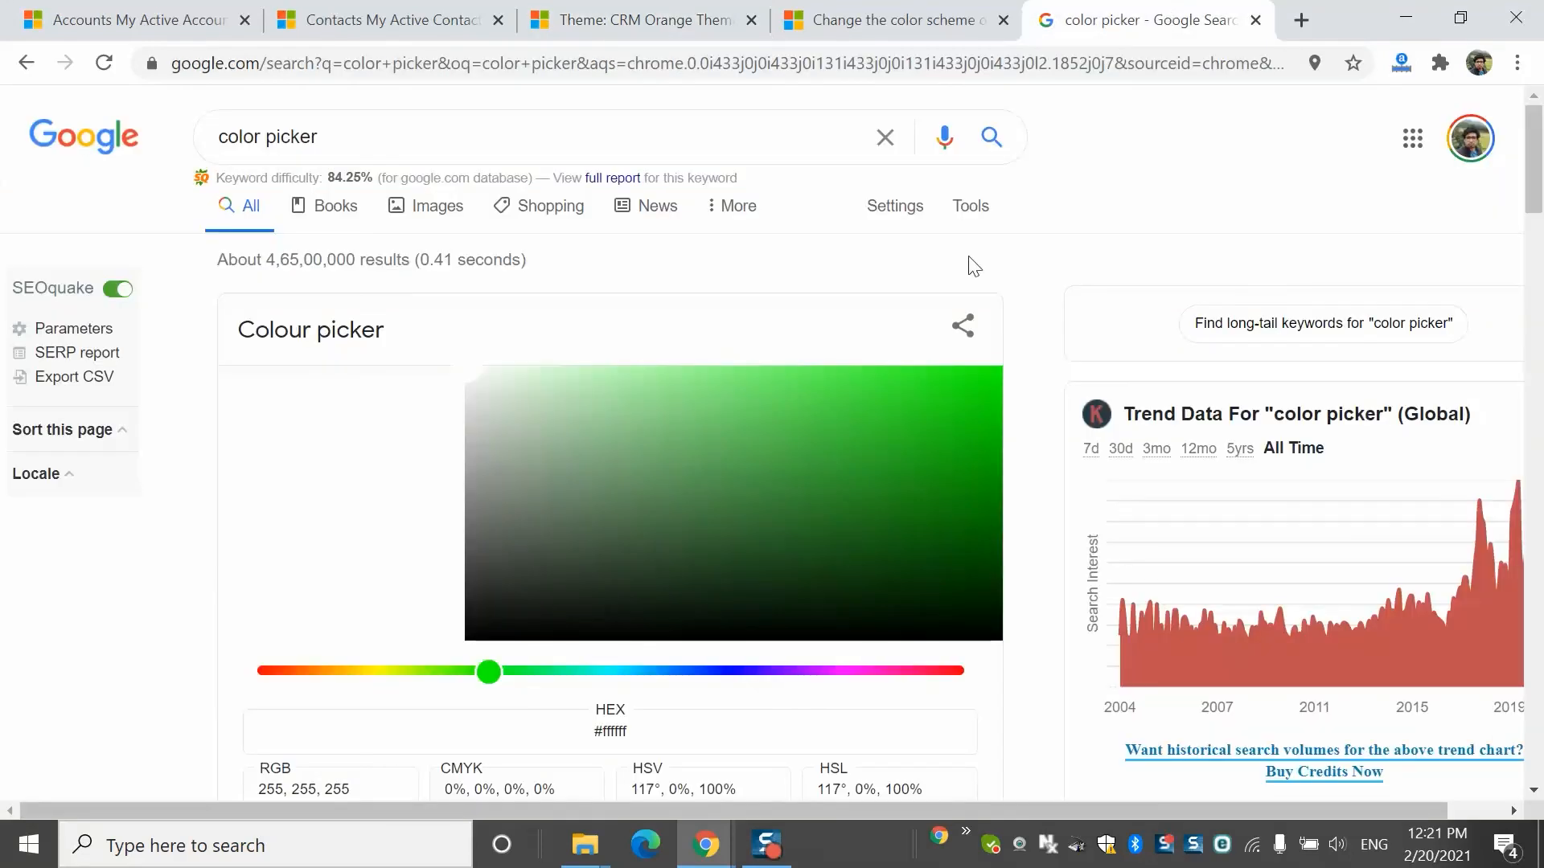
{"action": "left_click", "coordinate": [853, 532]}
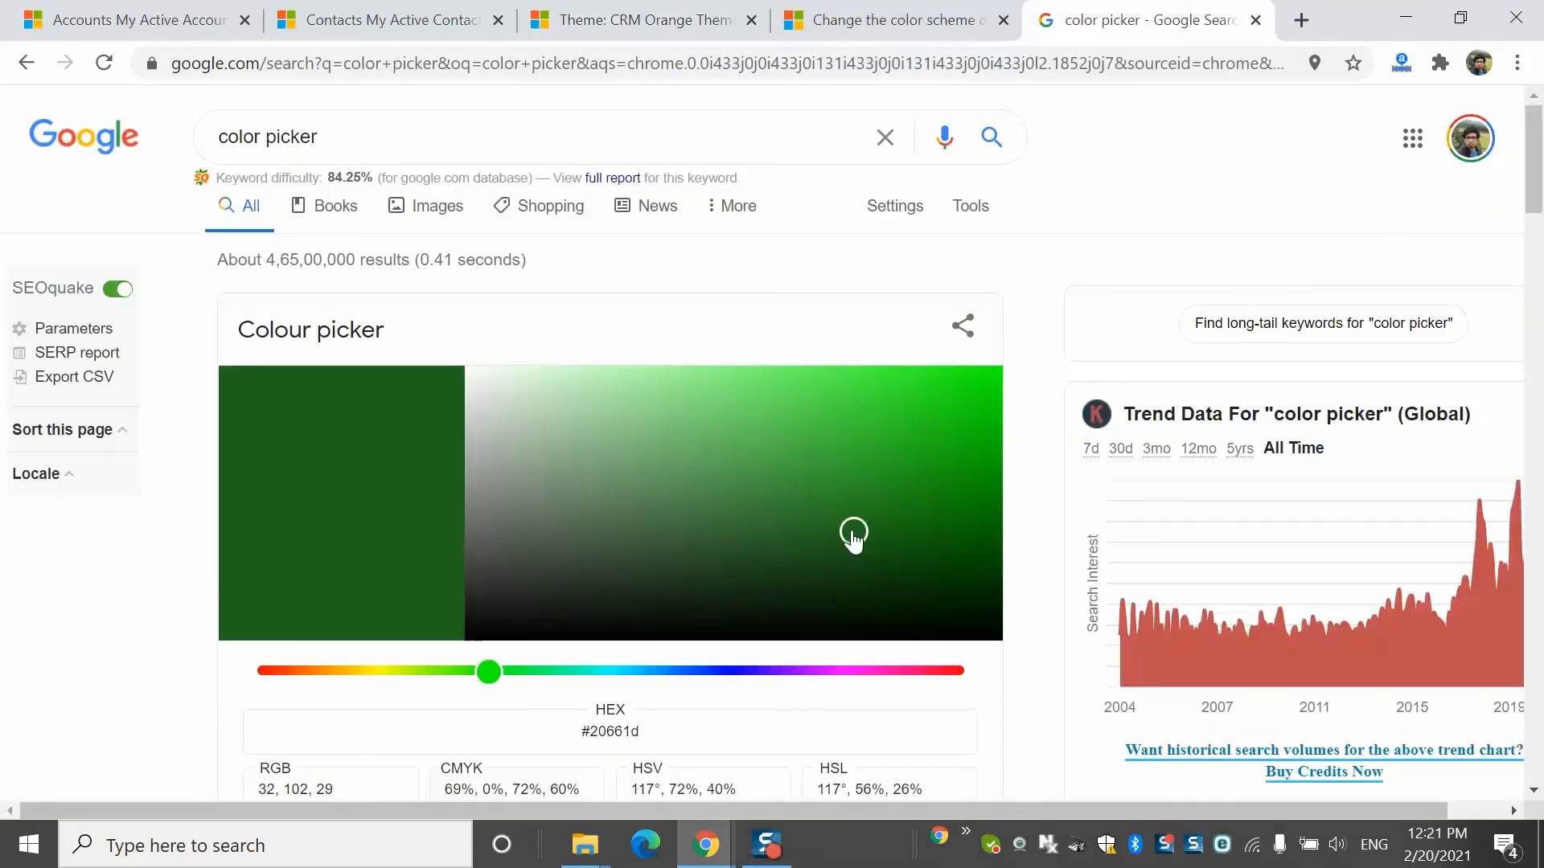
{"action": "left_click", "coordinate": [357, 671]}
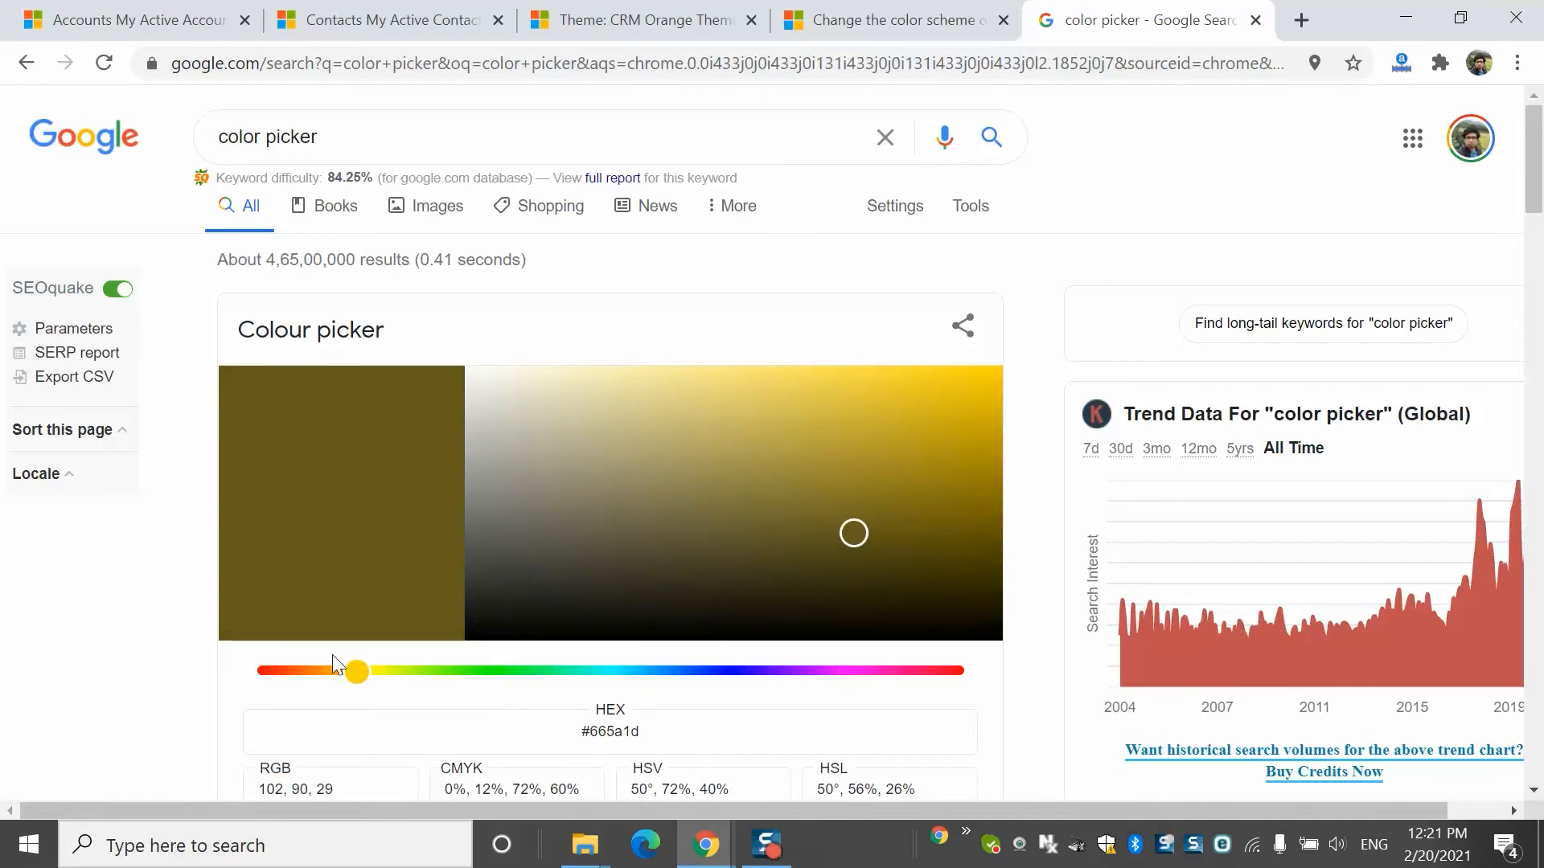
{"action": "left_click", "coordinate": [333, 670]}
{"action": "left_click_drag", "start_coordinate": [827, 438], "coordinate": [930, 474]}
{"action": "triple_click", "coordinate": [676, 741]}
{"action": "key", "text": "ctrl+c"}
Set the Navigation Bar Fill Color of CRM Orange Theme - updated to #9C6816 and save the theme
{"action": "left_click", "coordinate": [591, 11]}
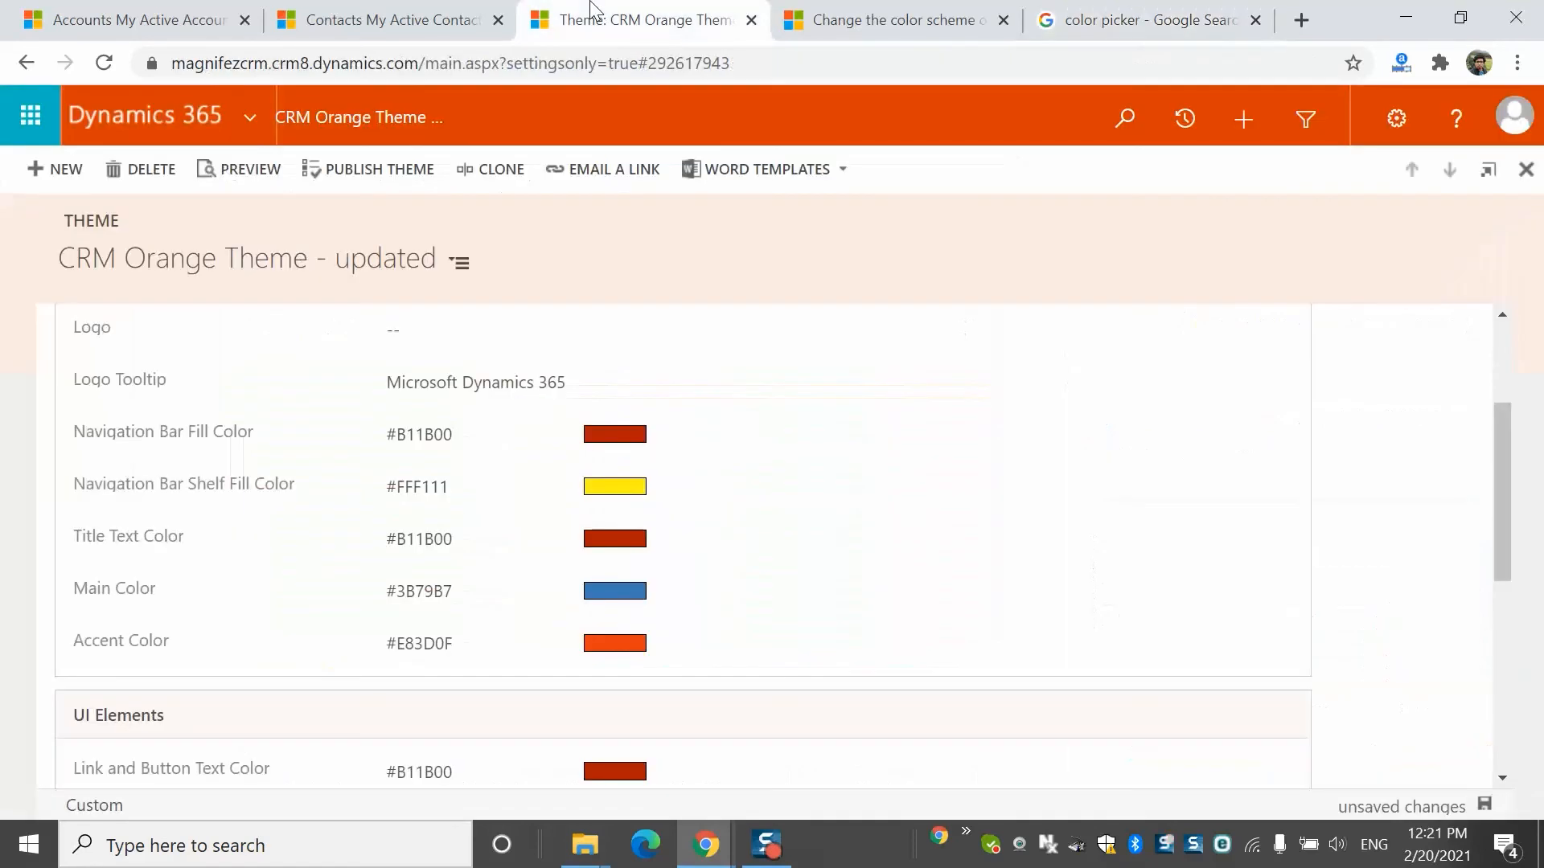
{"action": "left_click", "coordinate": [503, 445]}
{"action": "key", "text": "ctrl+v"}
{"action": "left_click", "coordinate": [899, 454]}
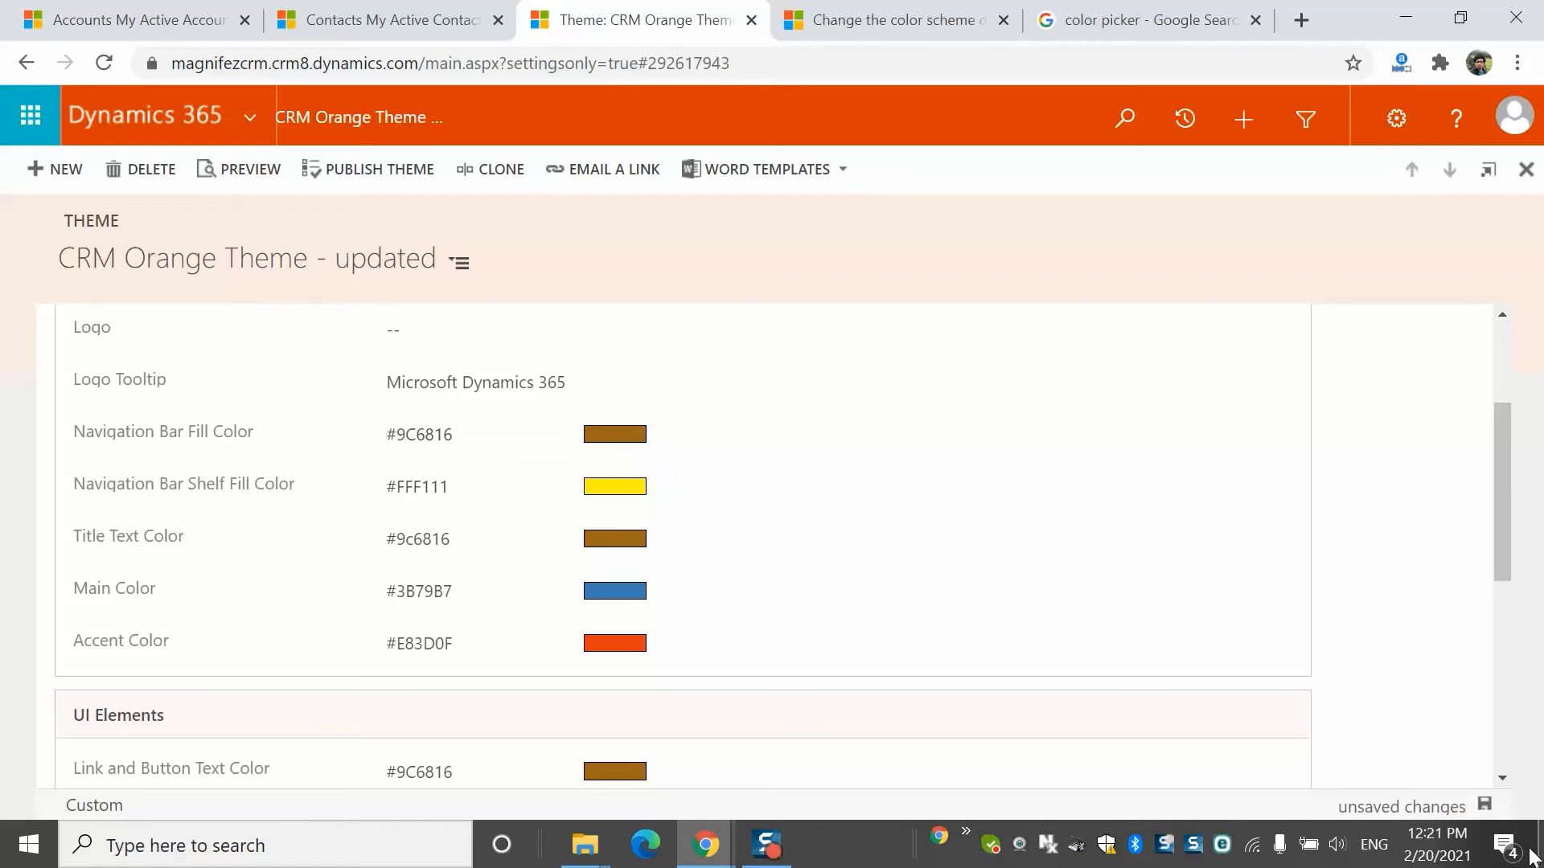
{"action": "left_click", "coordinate": [1484, 806]}
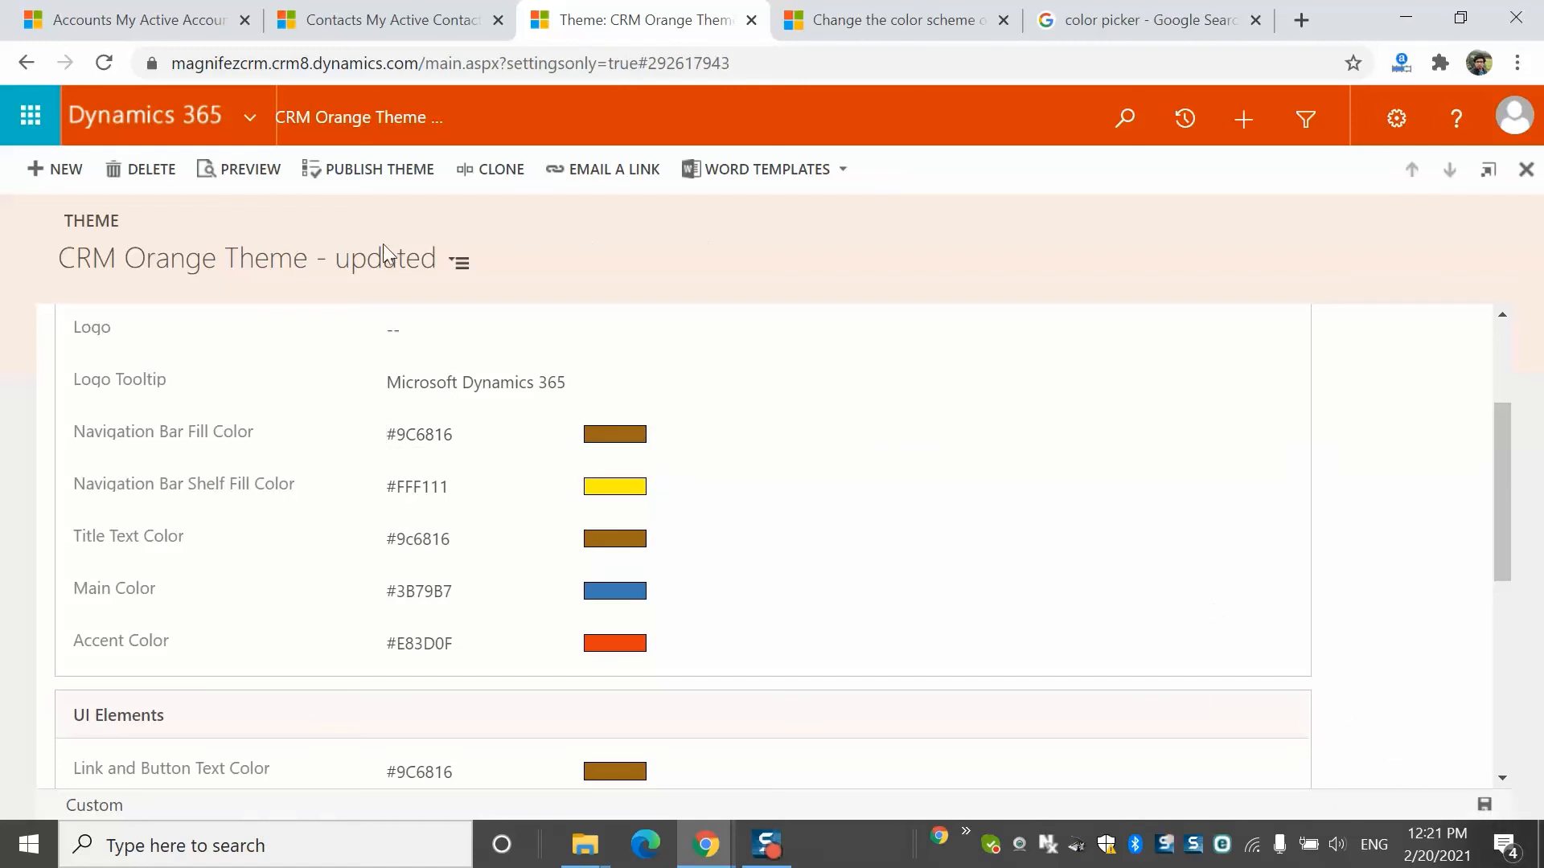
Preview CRM Orange Theme - updated, exit the preview, and publish the theme
{"action": "left_click", "coordinate": [240, 170]}
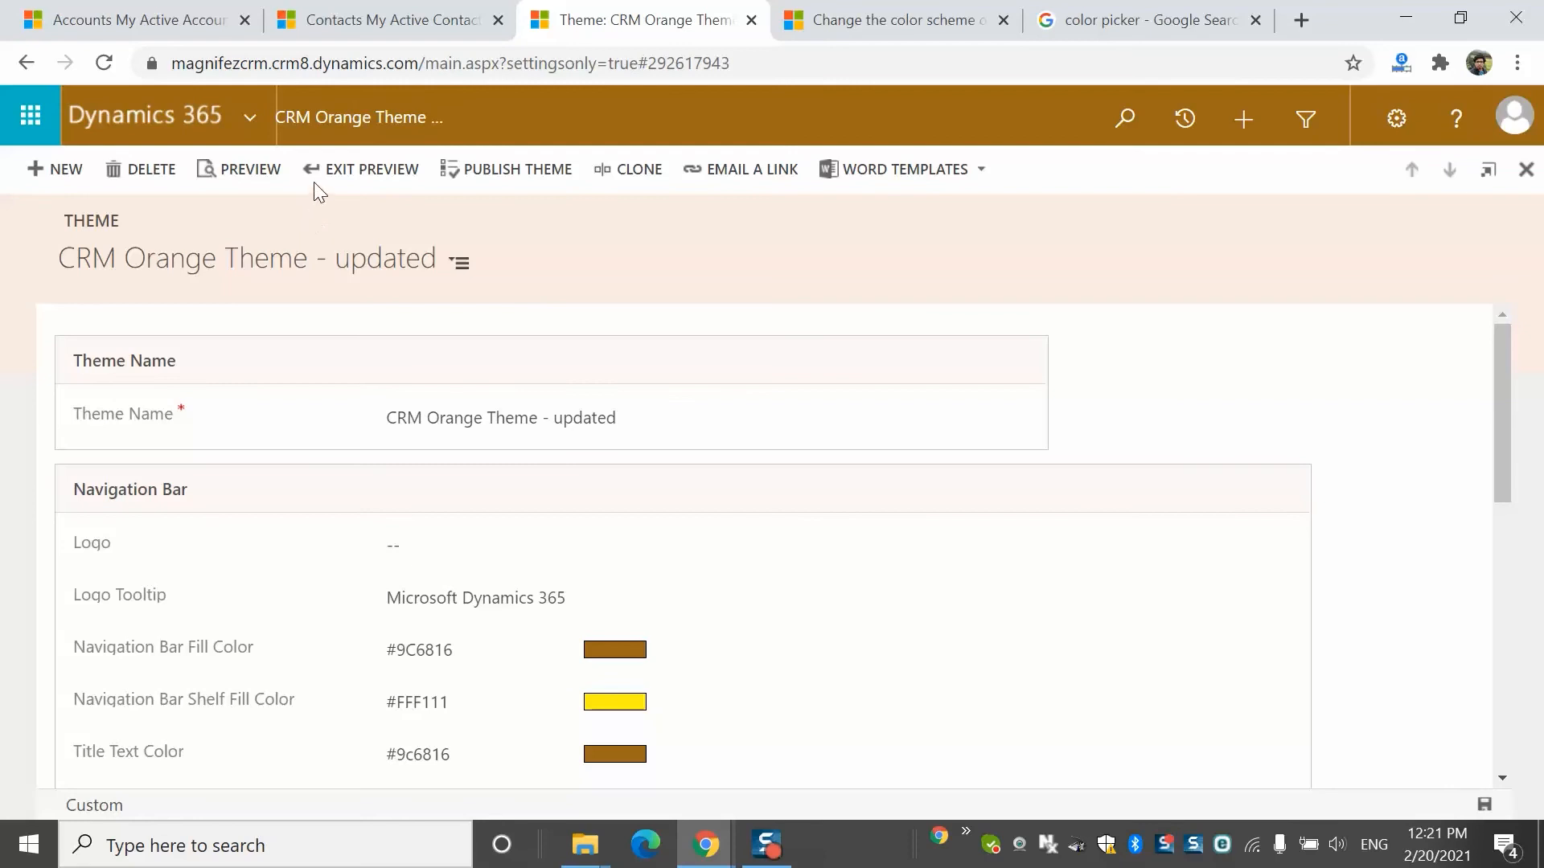
{"action": "left_click", "coordinate": [359, 163]}
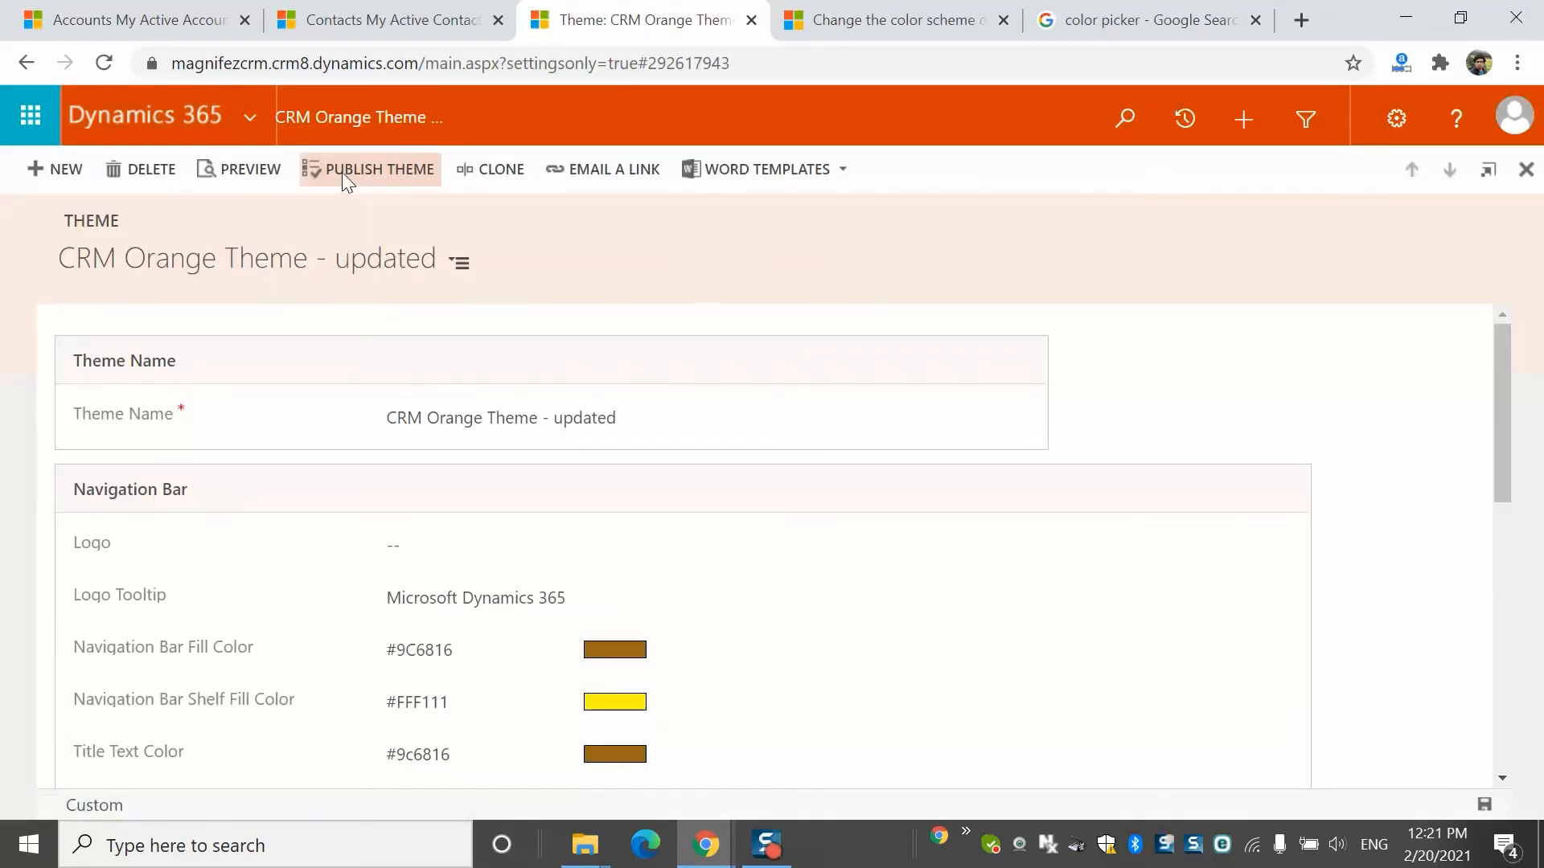
{"action": "left_click", "coordinate": [341, 172]}
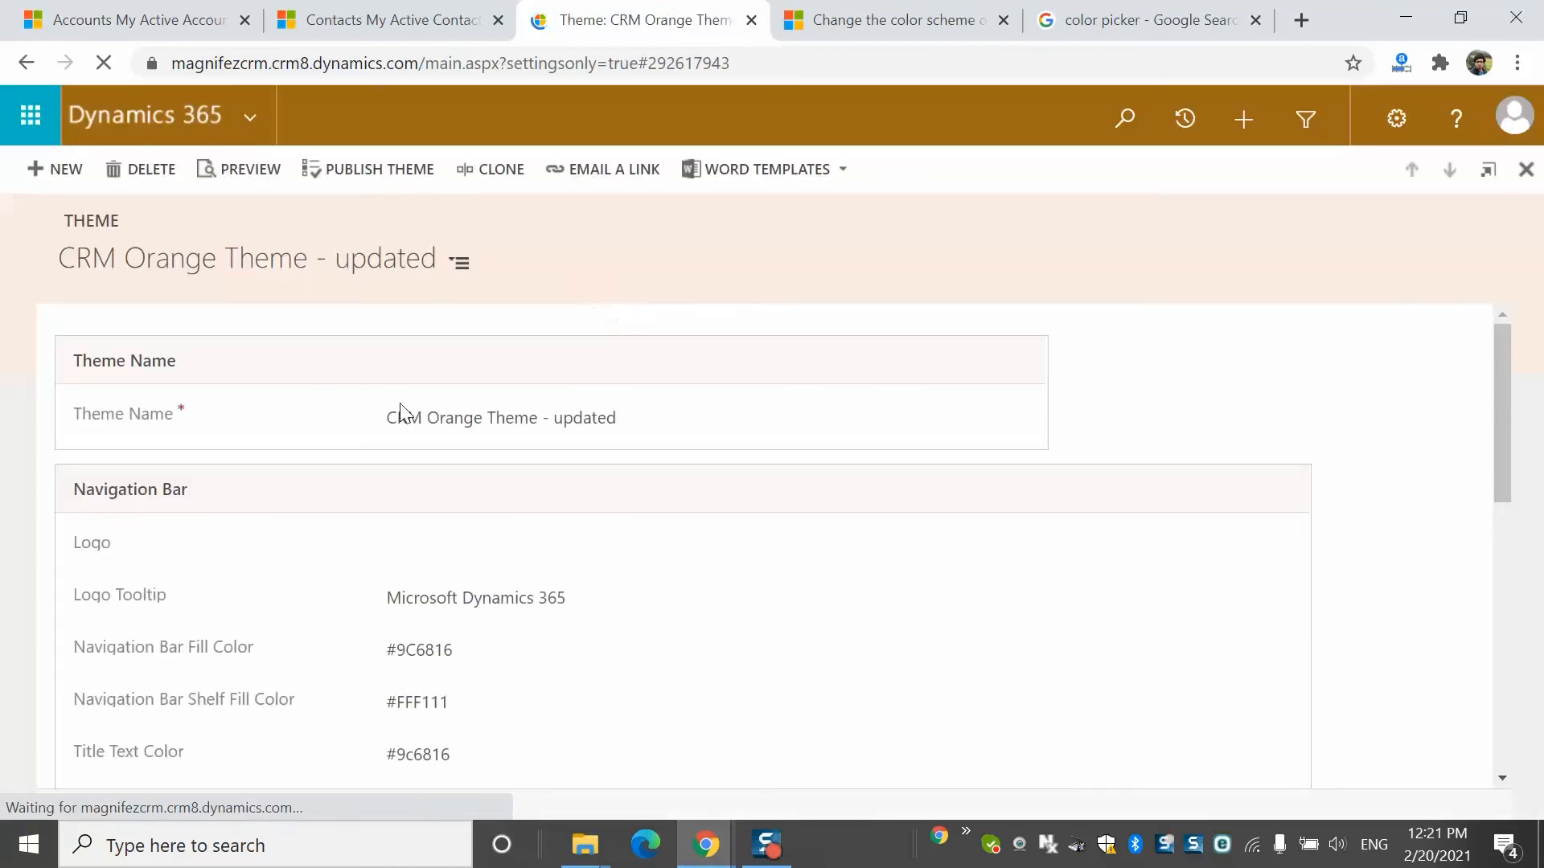
Return to the All Themes list and publish the CRM Blue Theme
{"action": "left_click", "coordinate": [26, 63]}
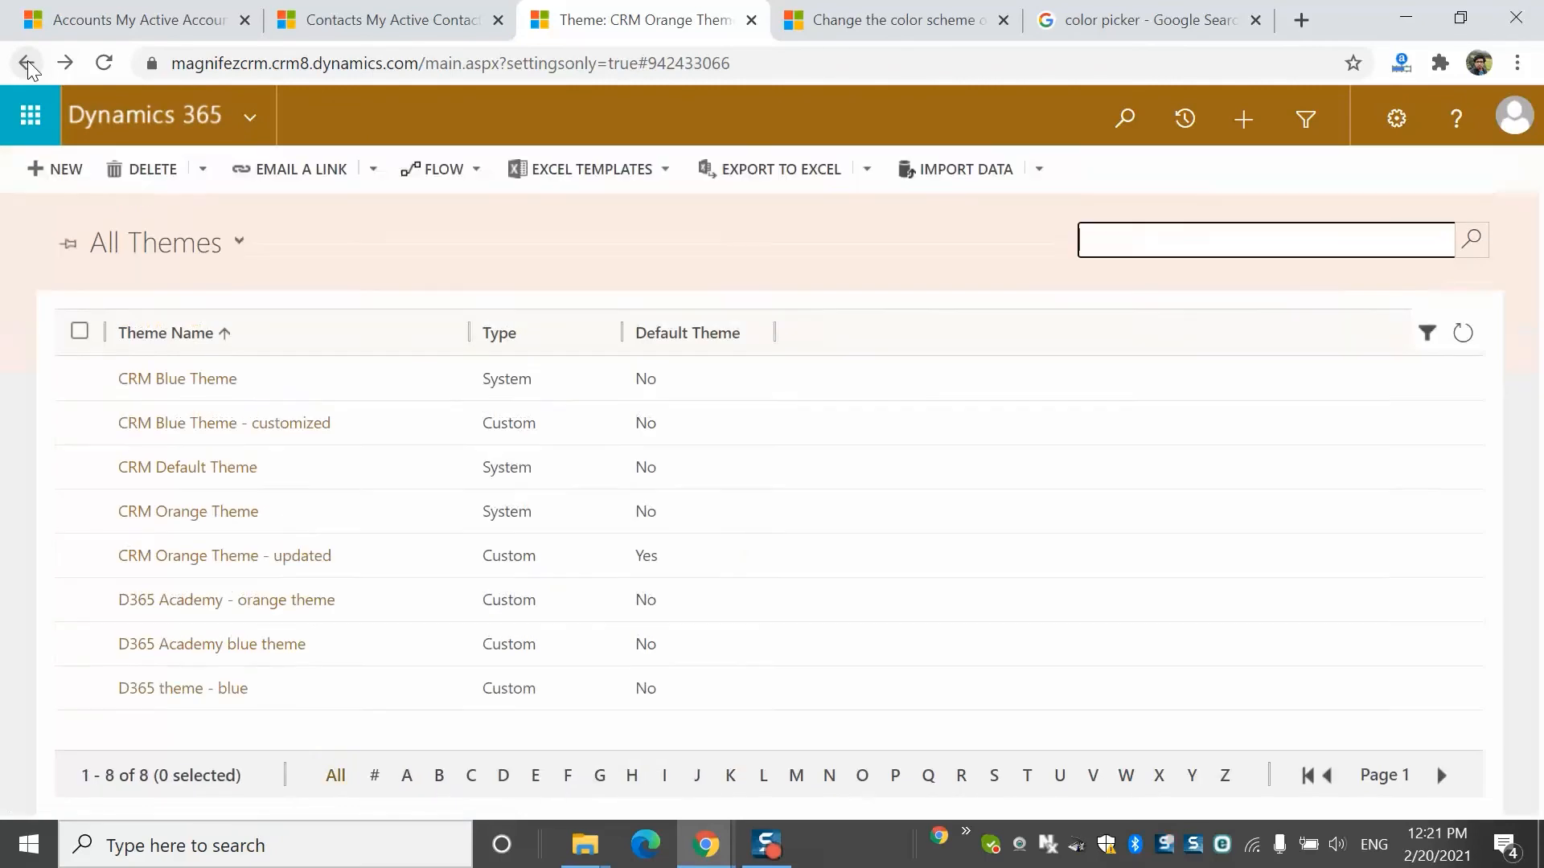
{"action": "left_click", "coordinate": [80, 377]}
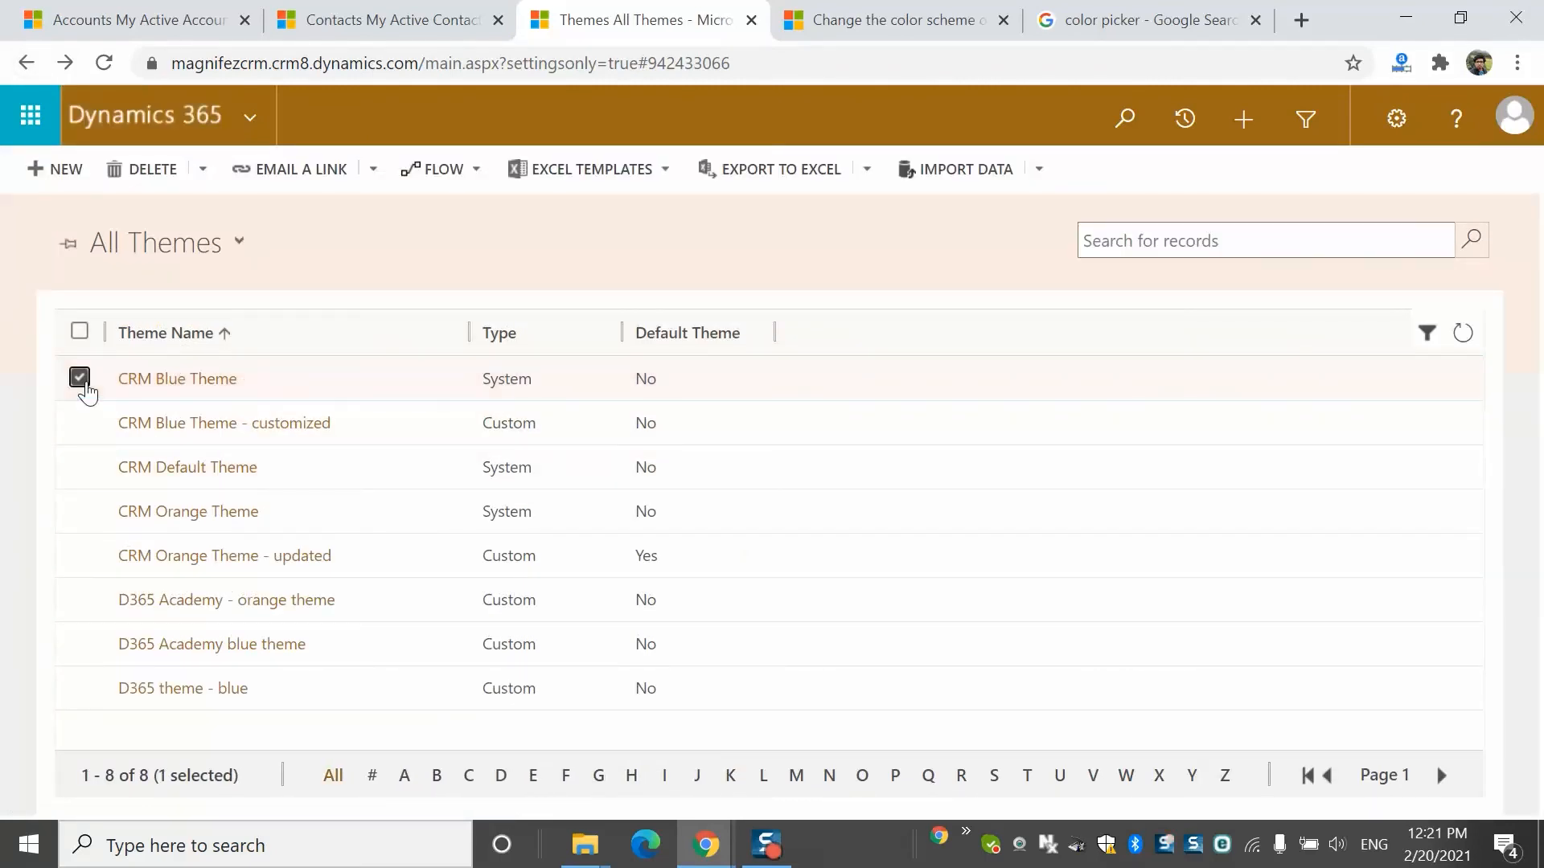
{"action": "left_click", "coordinate": [278, 168]}
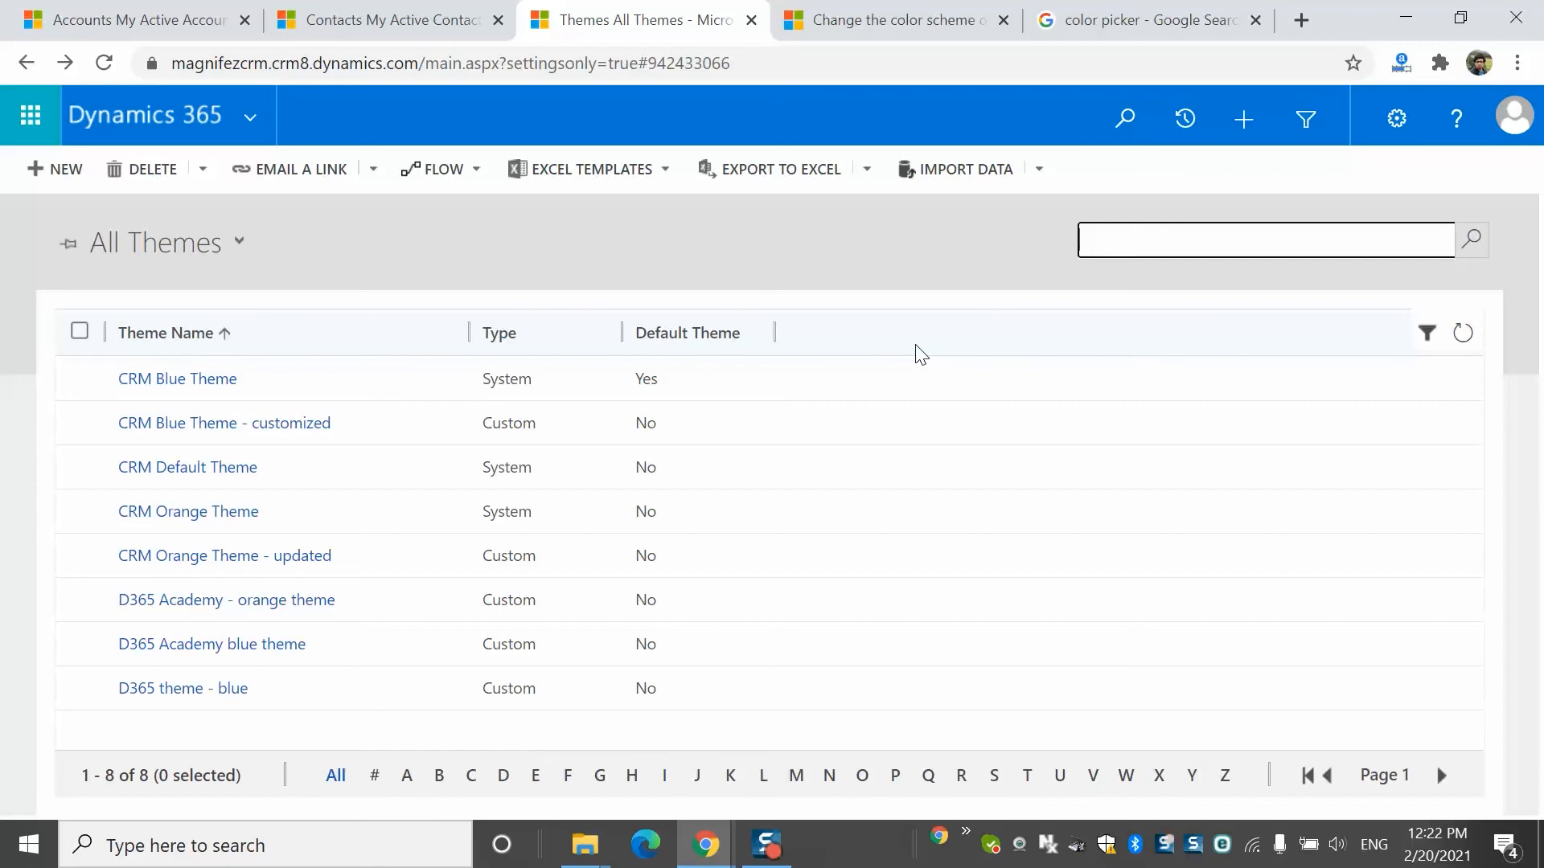
{"action": "left_click", "coordinate": [916, 346]}
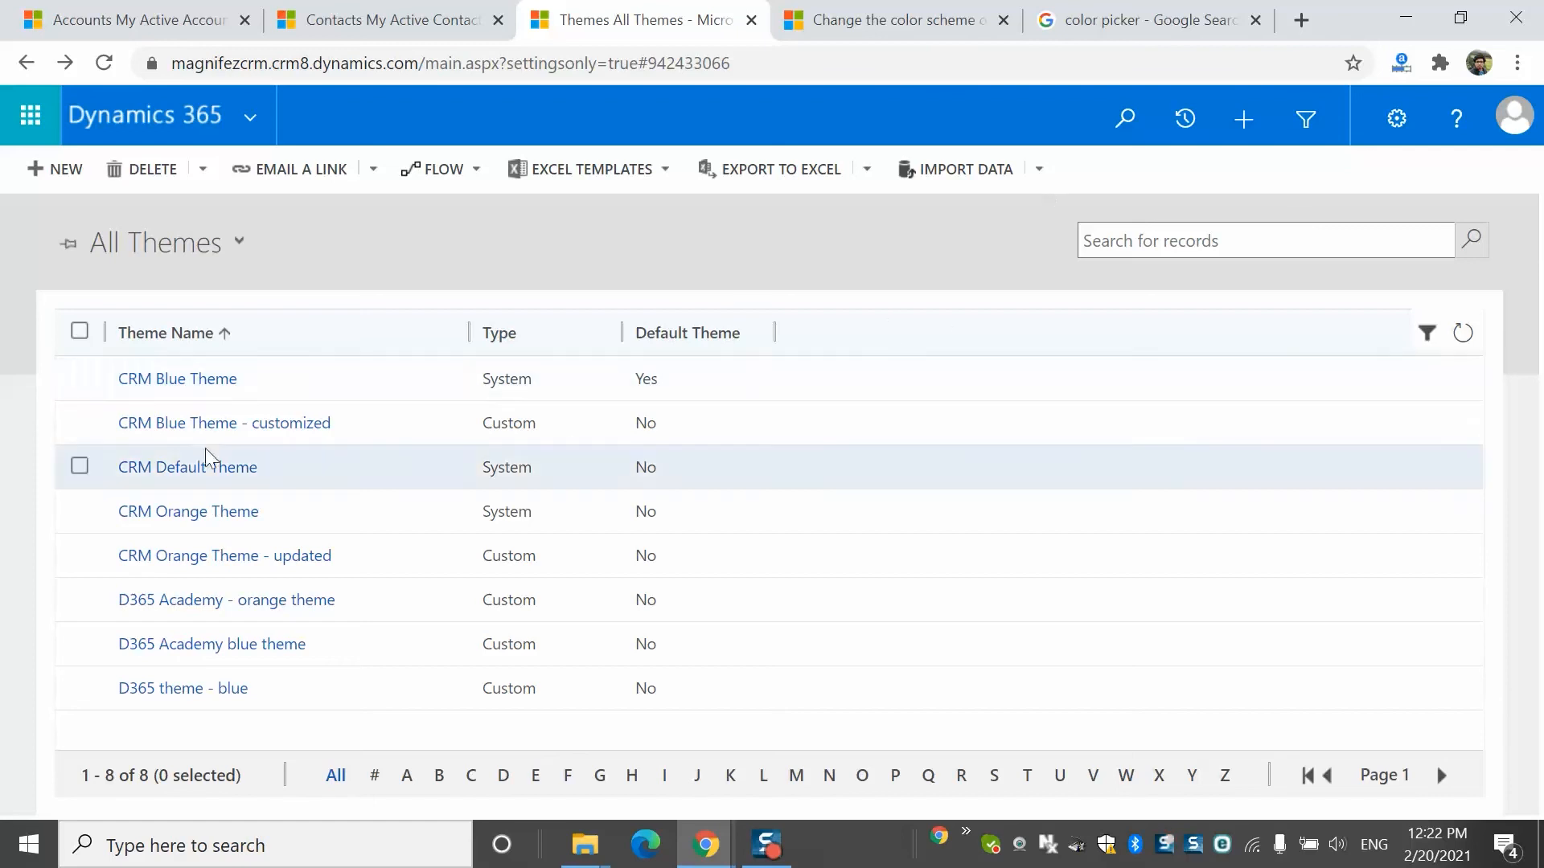
{"action": "left_click", "coordinate": [80, 381]}
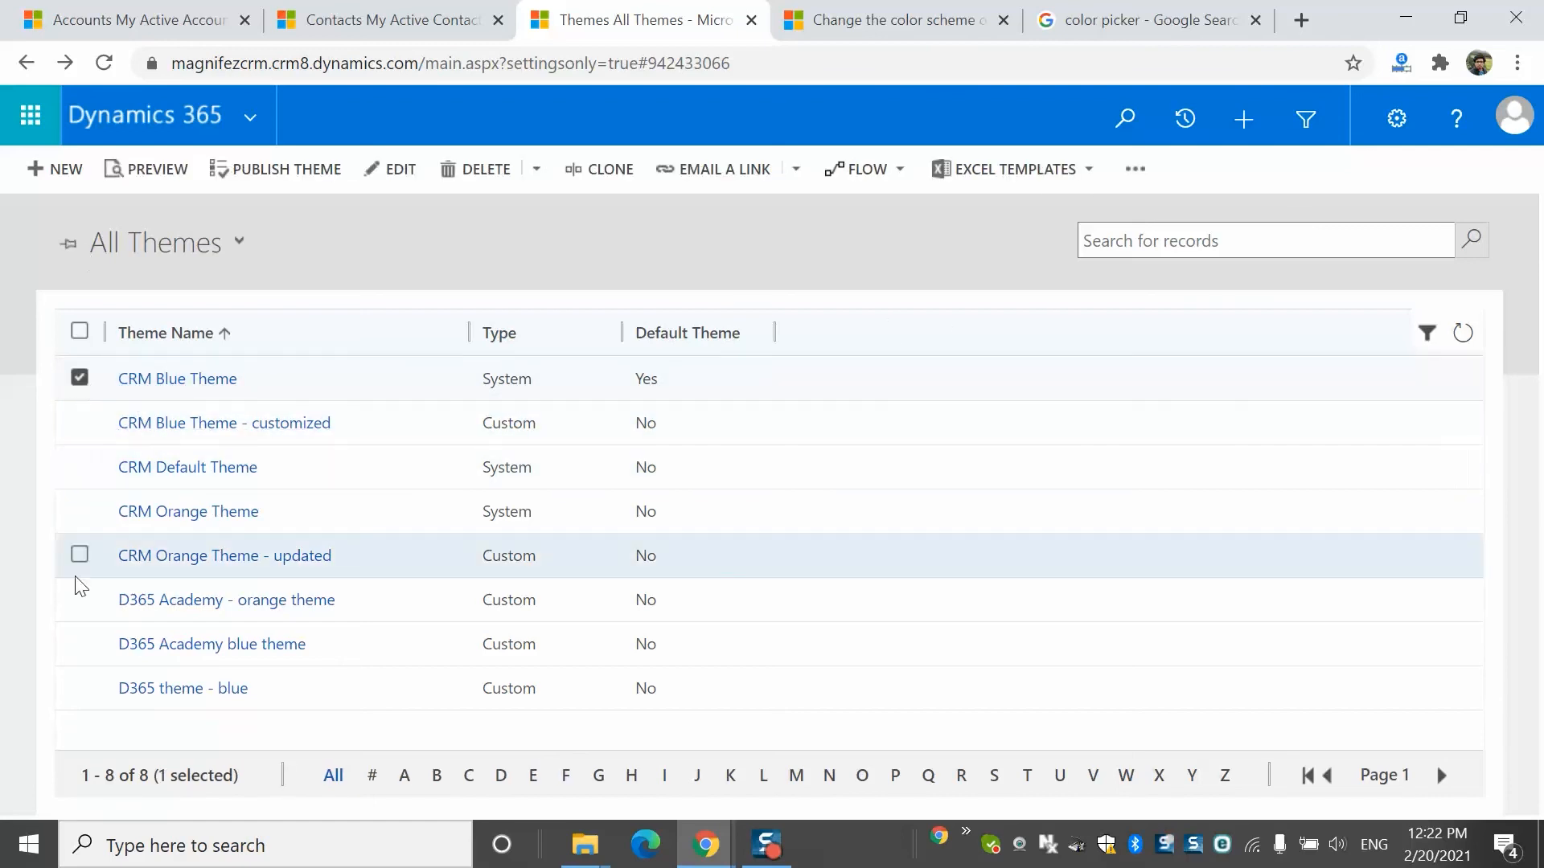
{"action": "left_click", "coordinate": [75, 516]}
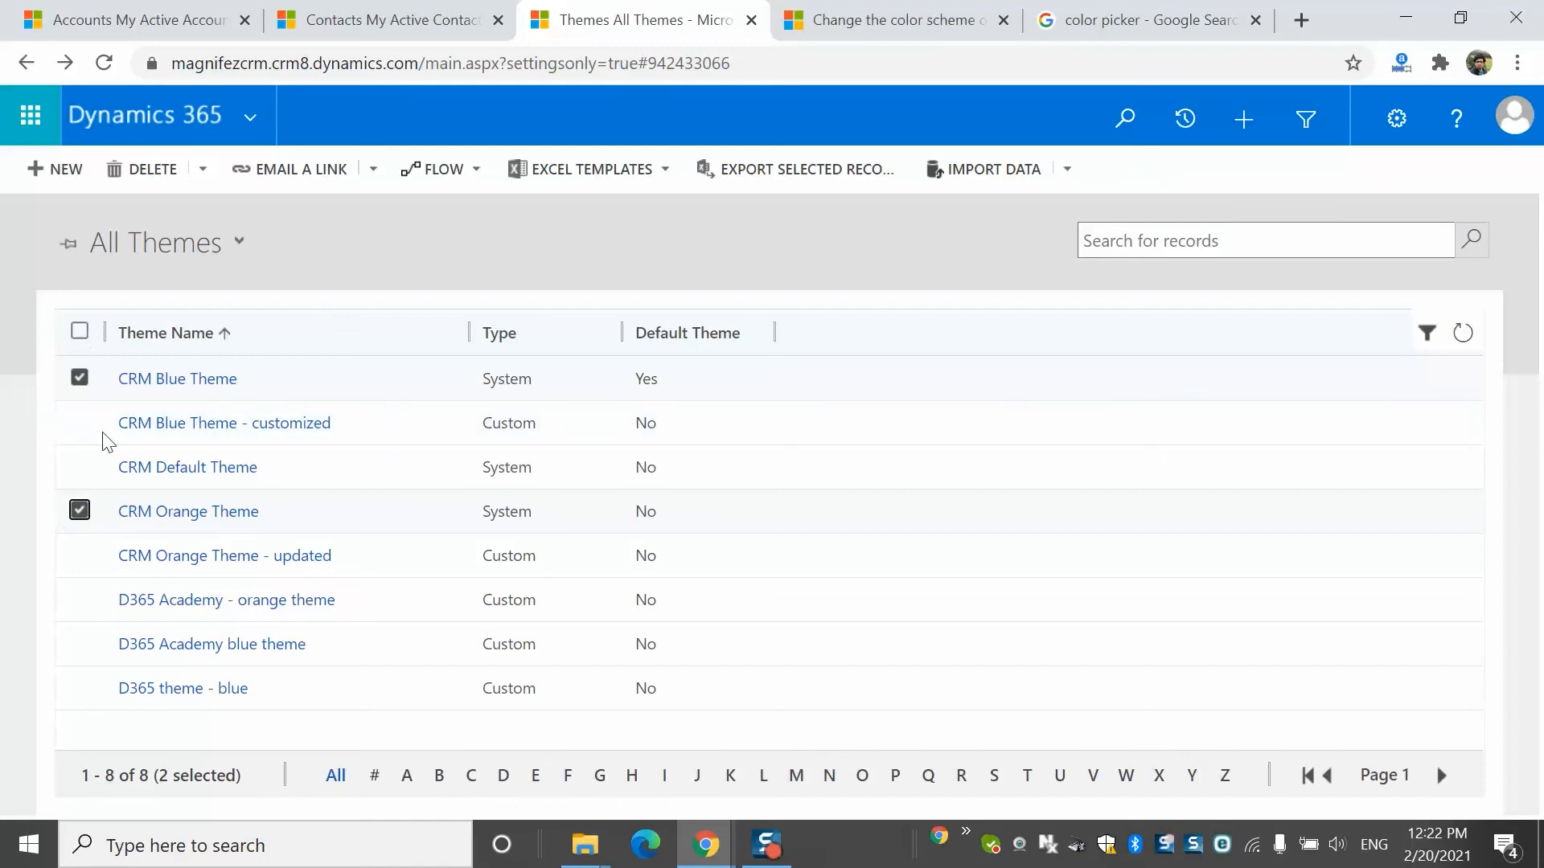
{"action": "left_click", "coordinate": [79, 378]}
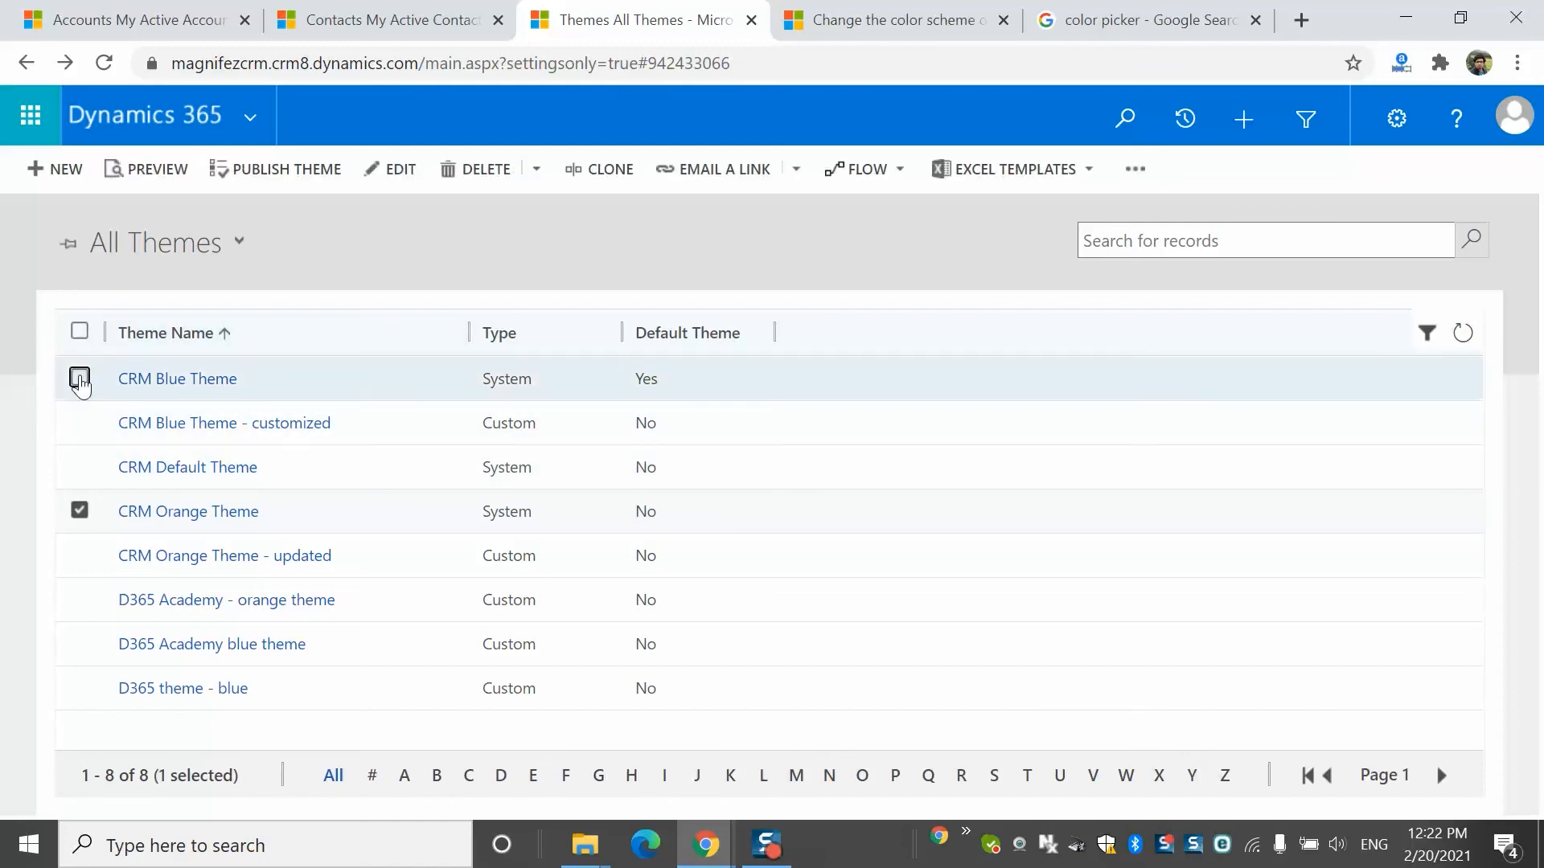
{"action": "left_click", "coordinate": [80, 519]}
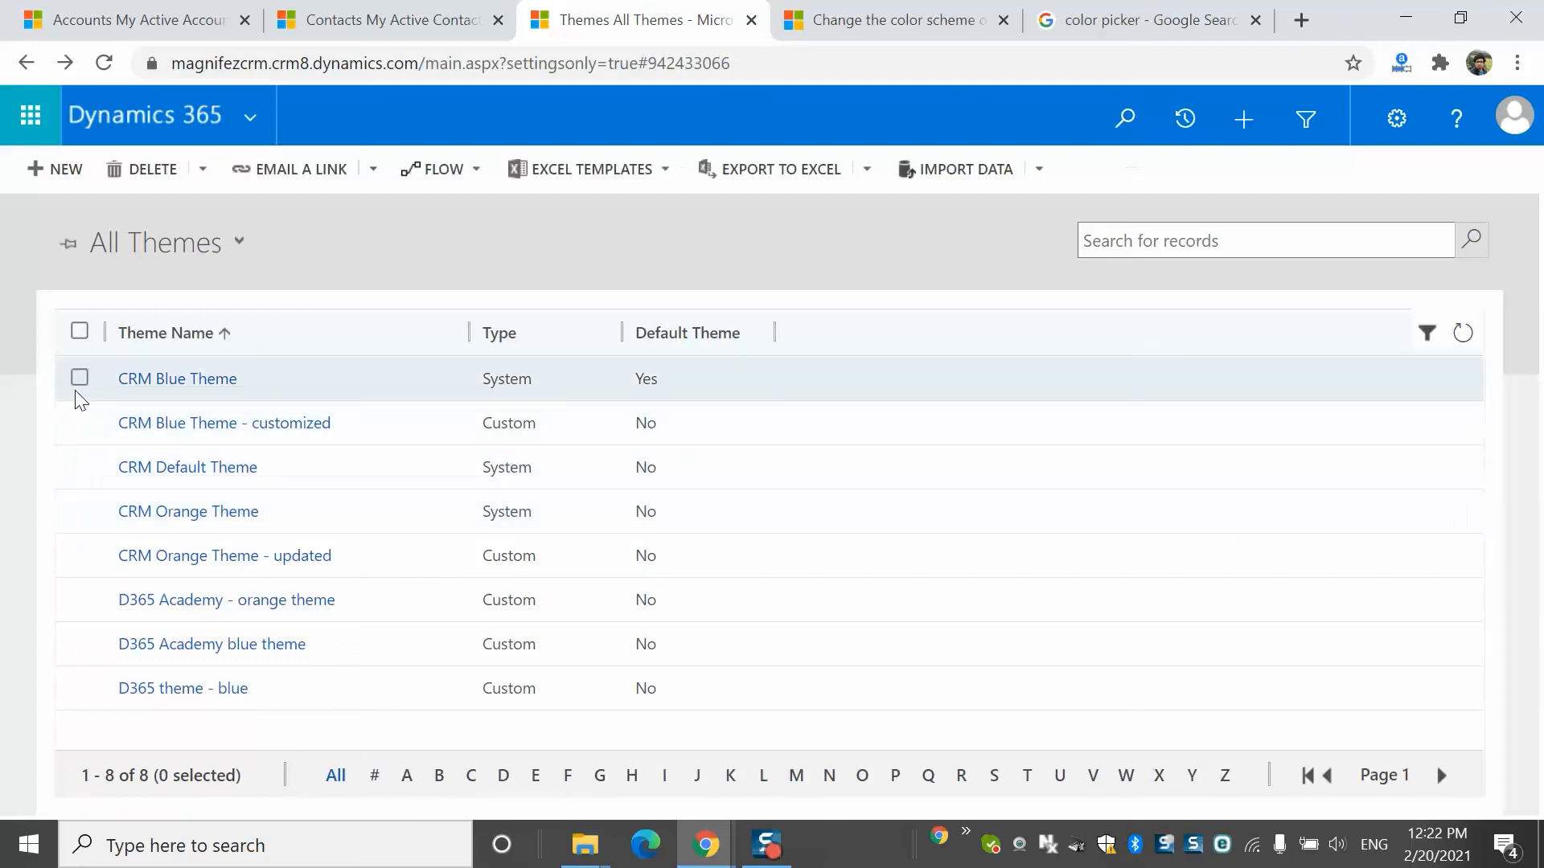
{"action": "left_click", "coordinate": [78, 388]}
{"action": "left_click", "coordinate": [77, 389]}
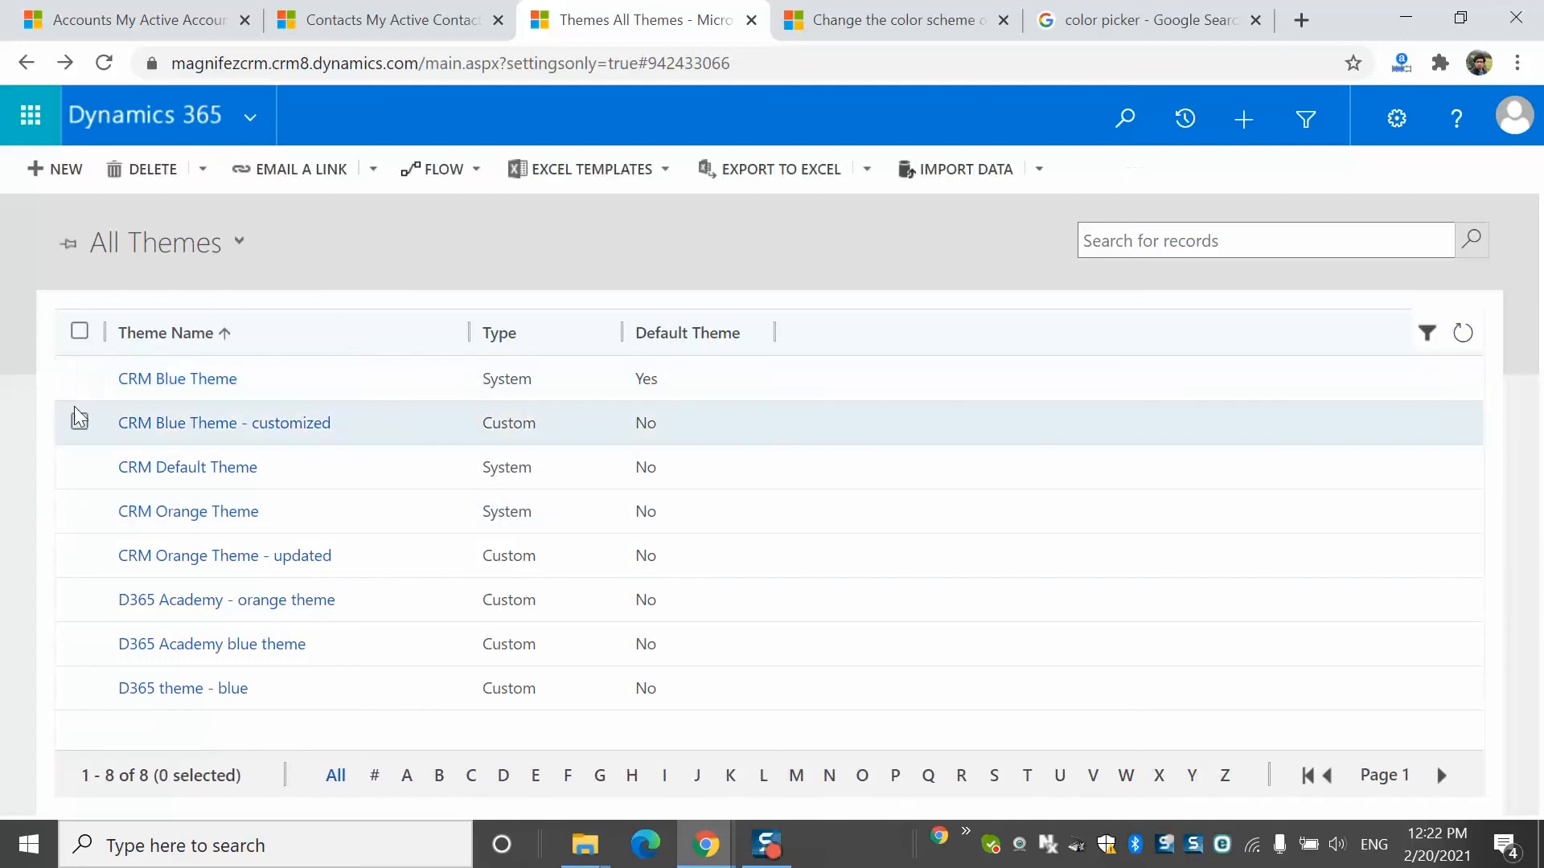
{"action": "left_click", "coordinate": [78, 422]}
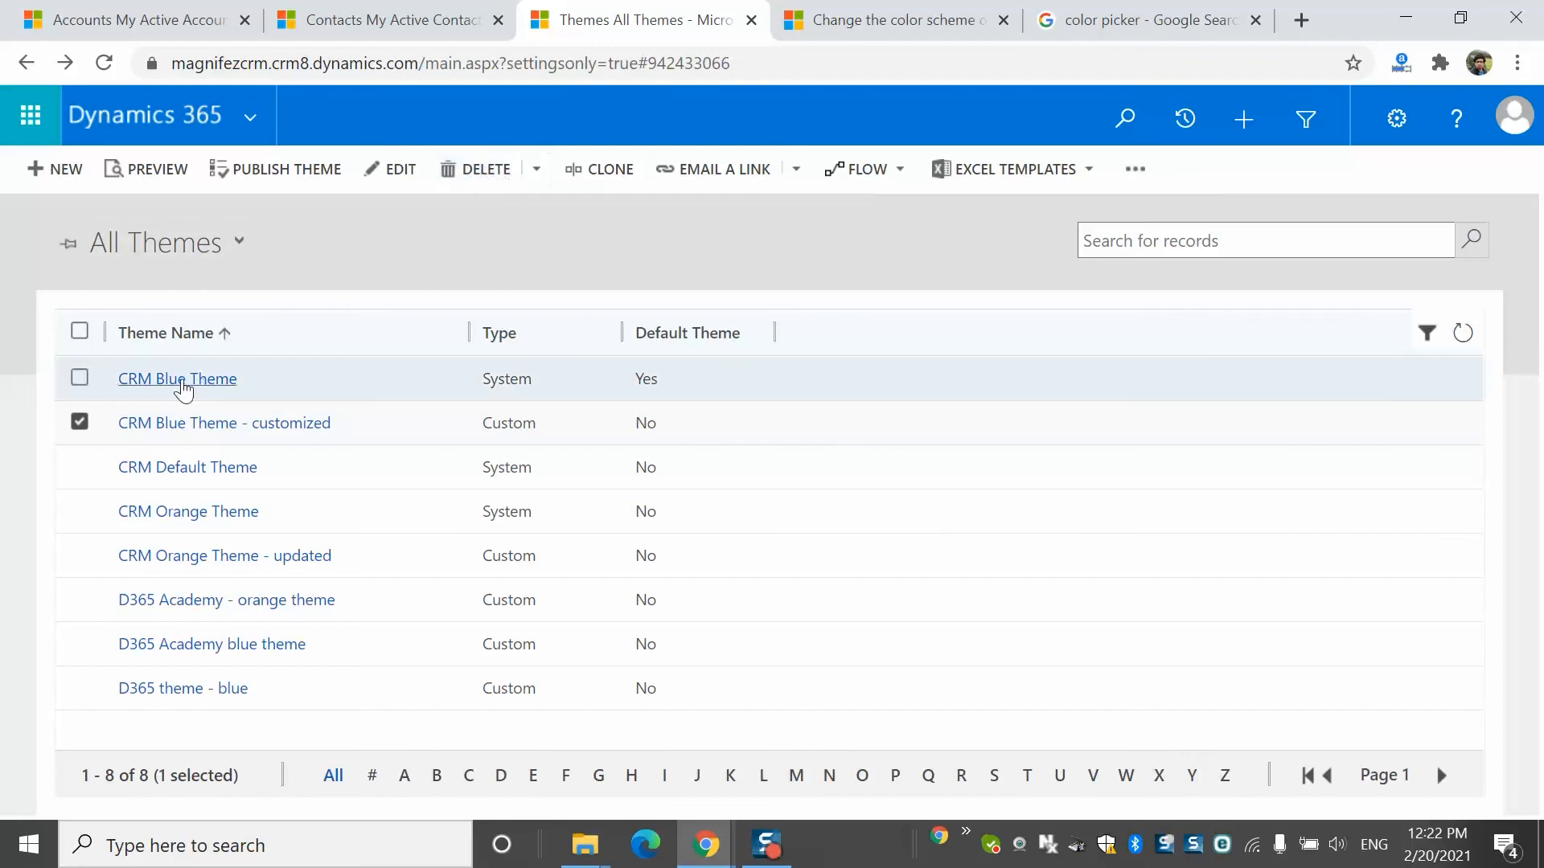
{"action": "left_click", "coordinate": [88, 425]}
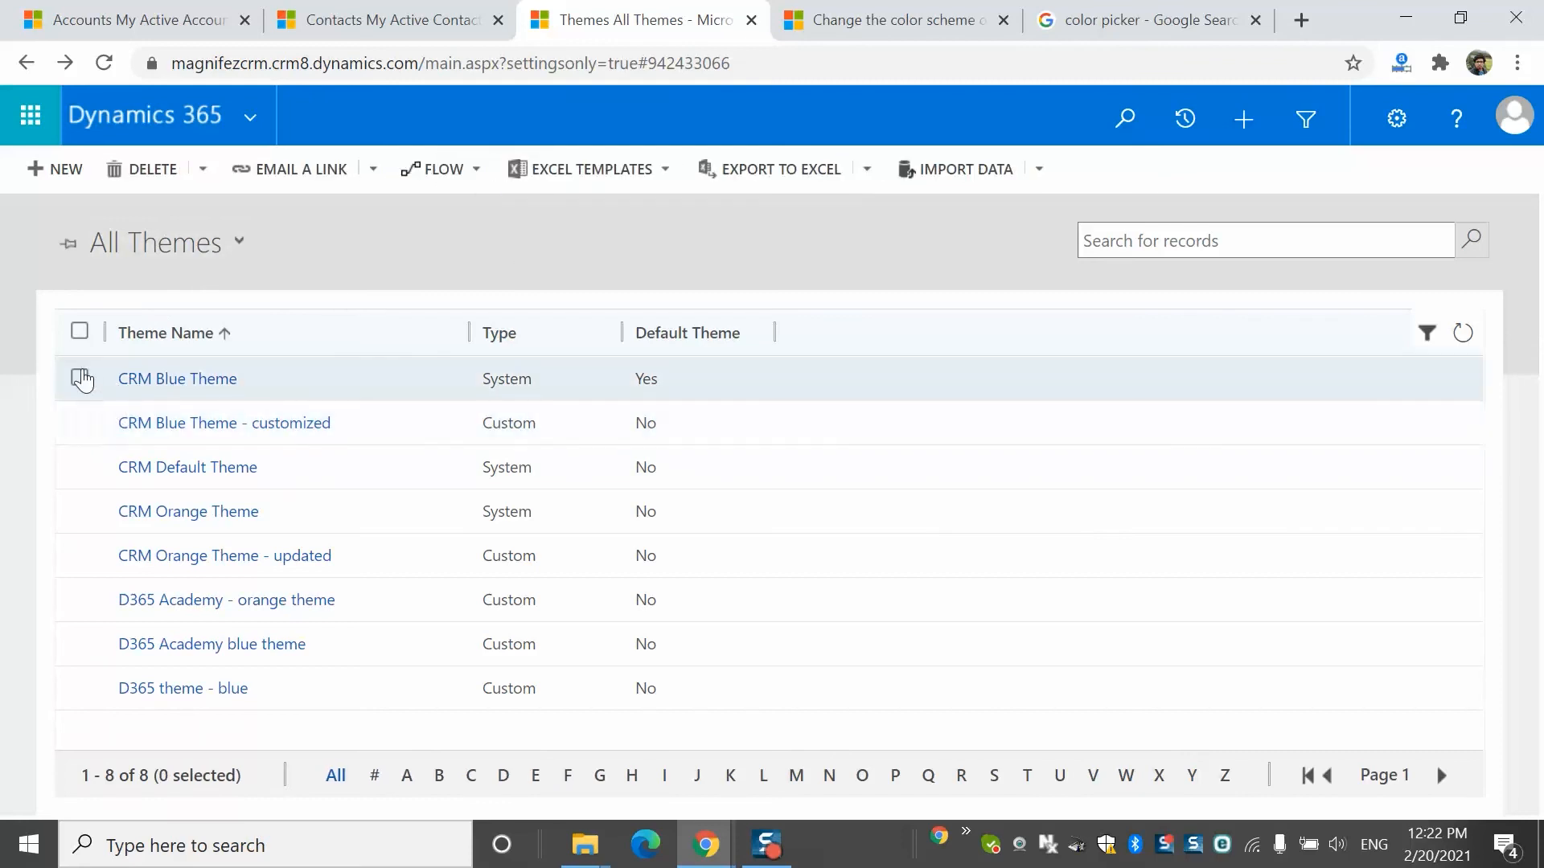
{"action": "left_click", "coordinate": [79, 378]}
{"action": "left_click", "coordinate": [475, 172]}
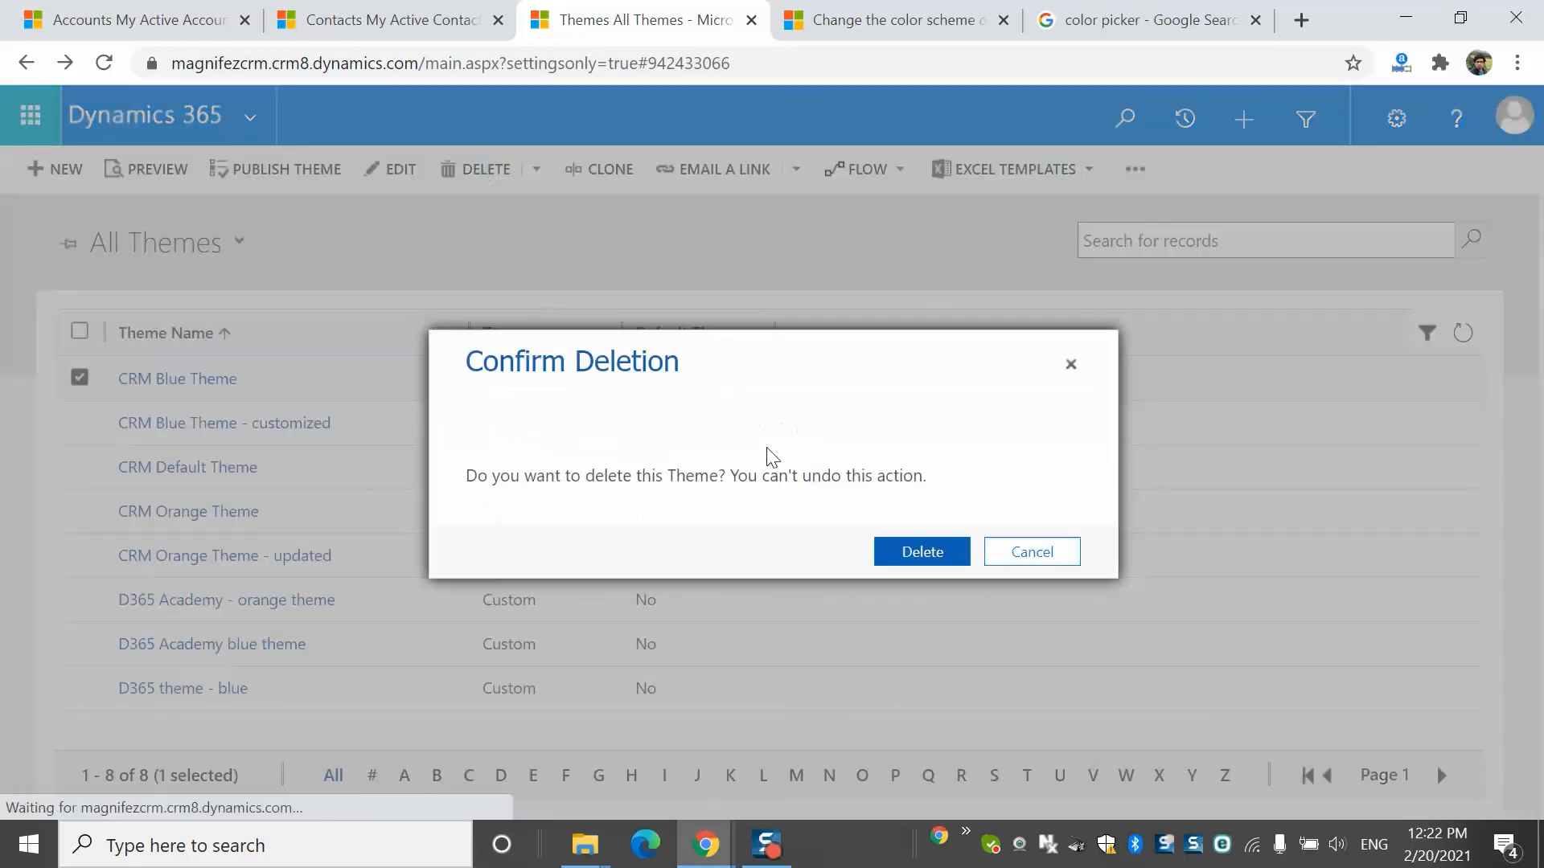
{"action": "left_click", "coordinate": [1025, 563]}
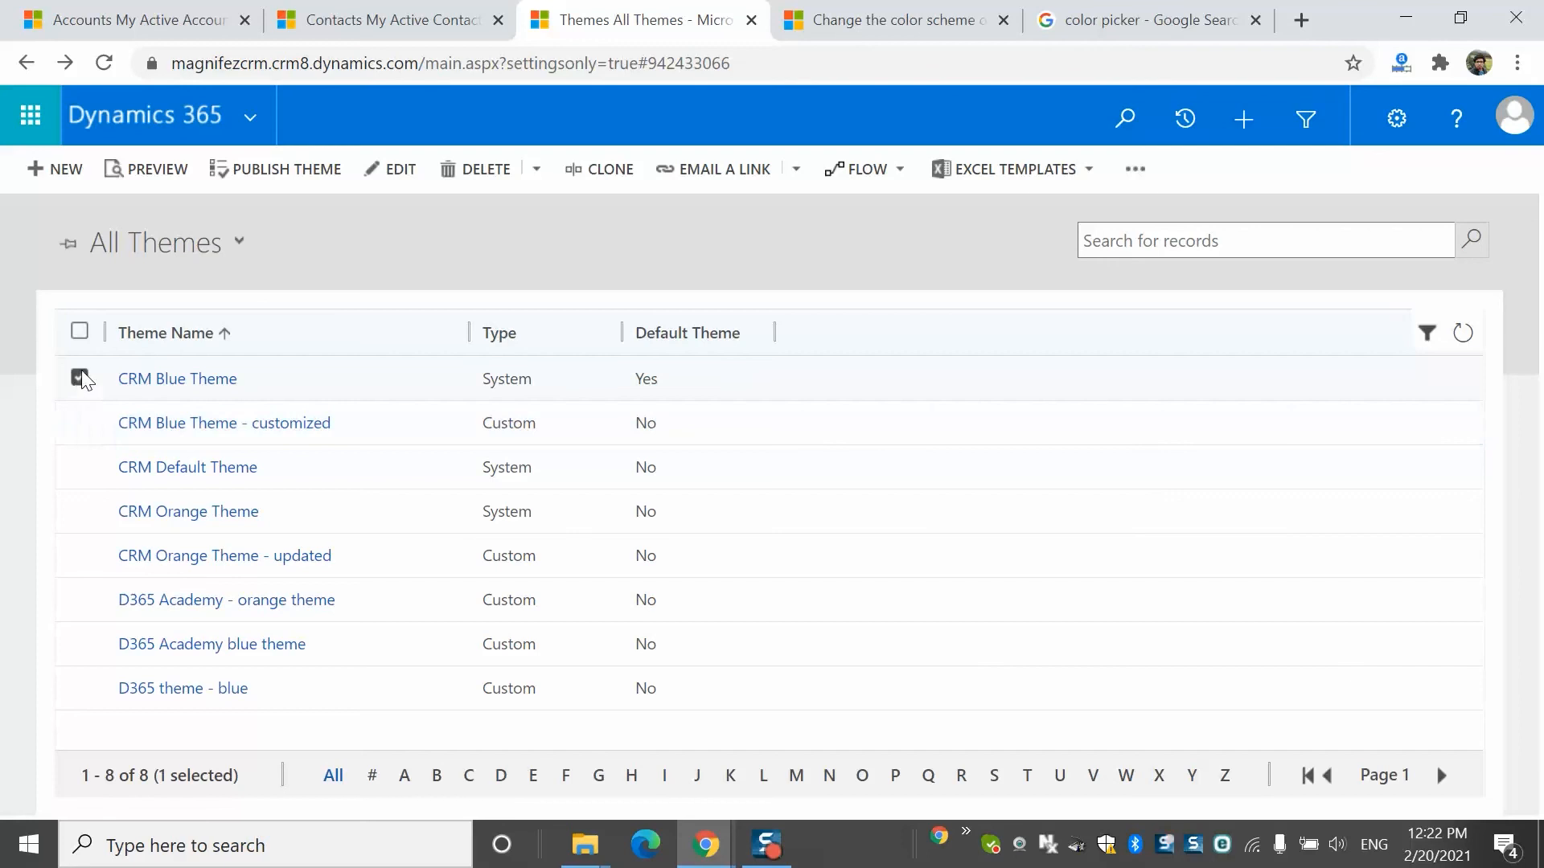
{"action": "left_click", "coordinate": [78, 378]}
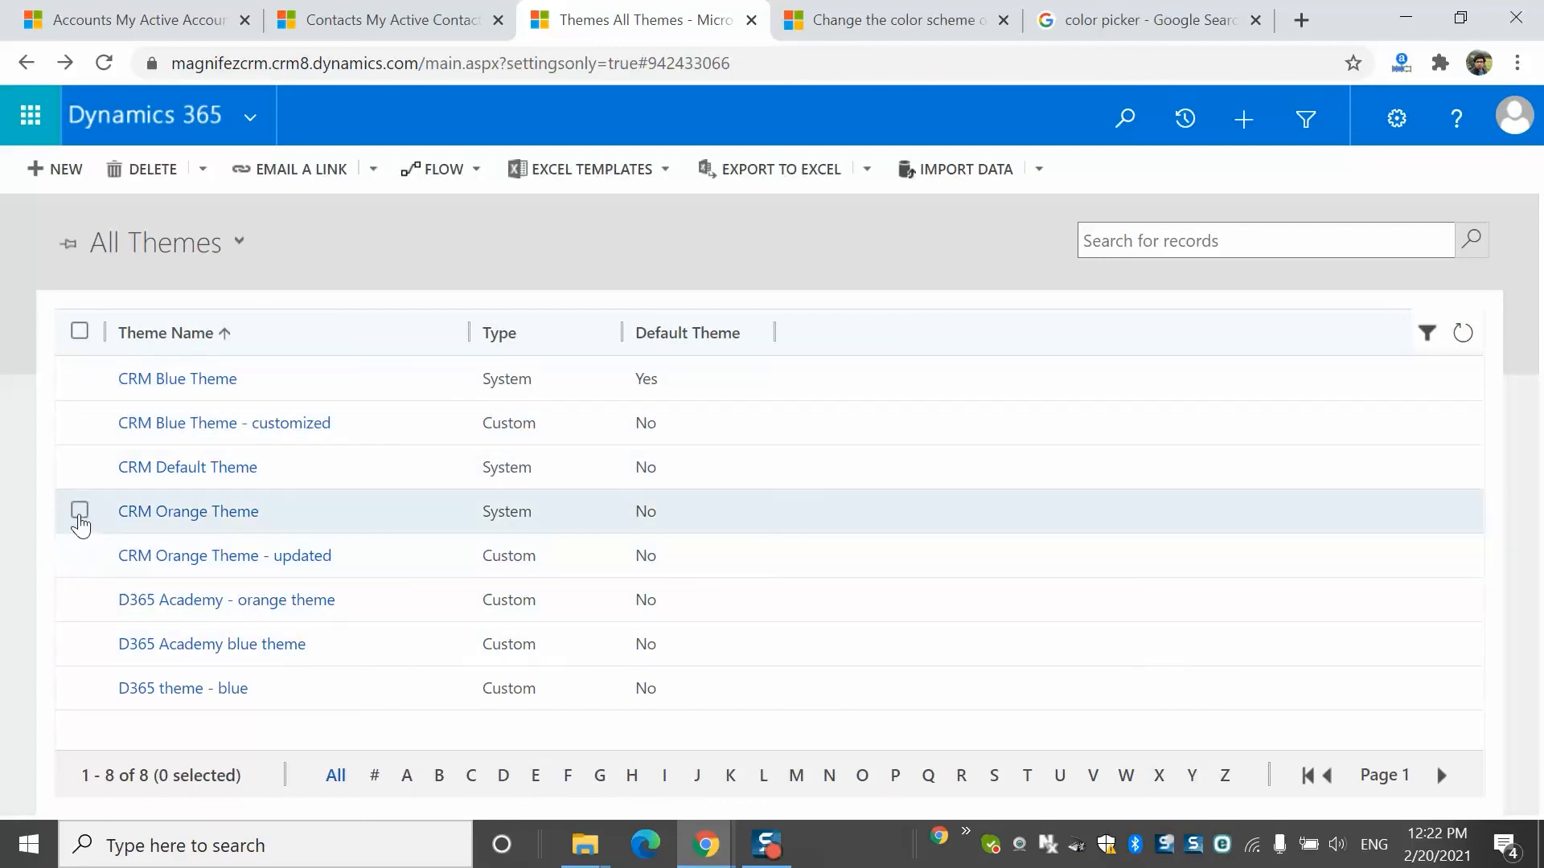
Try to delete the CRM Orange Theme system theme, and clear its selection in the themes list
{"action": "left_click", "coordinate": [79, 511]}
{"action": "left_click", "coordinate": [489, 175]}
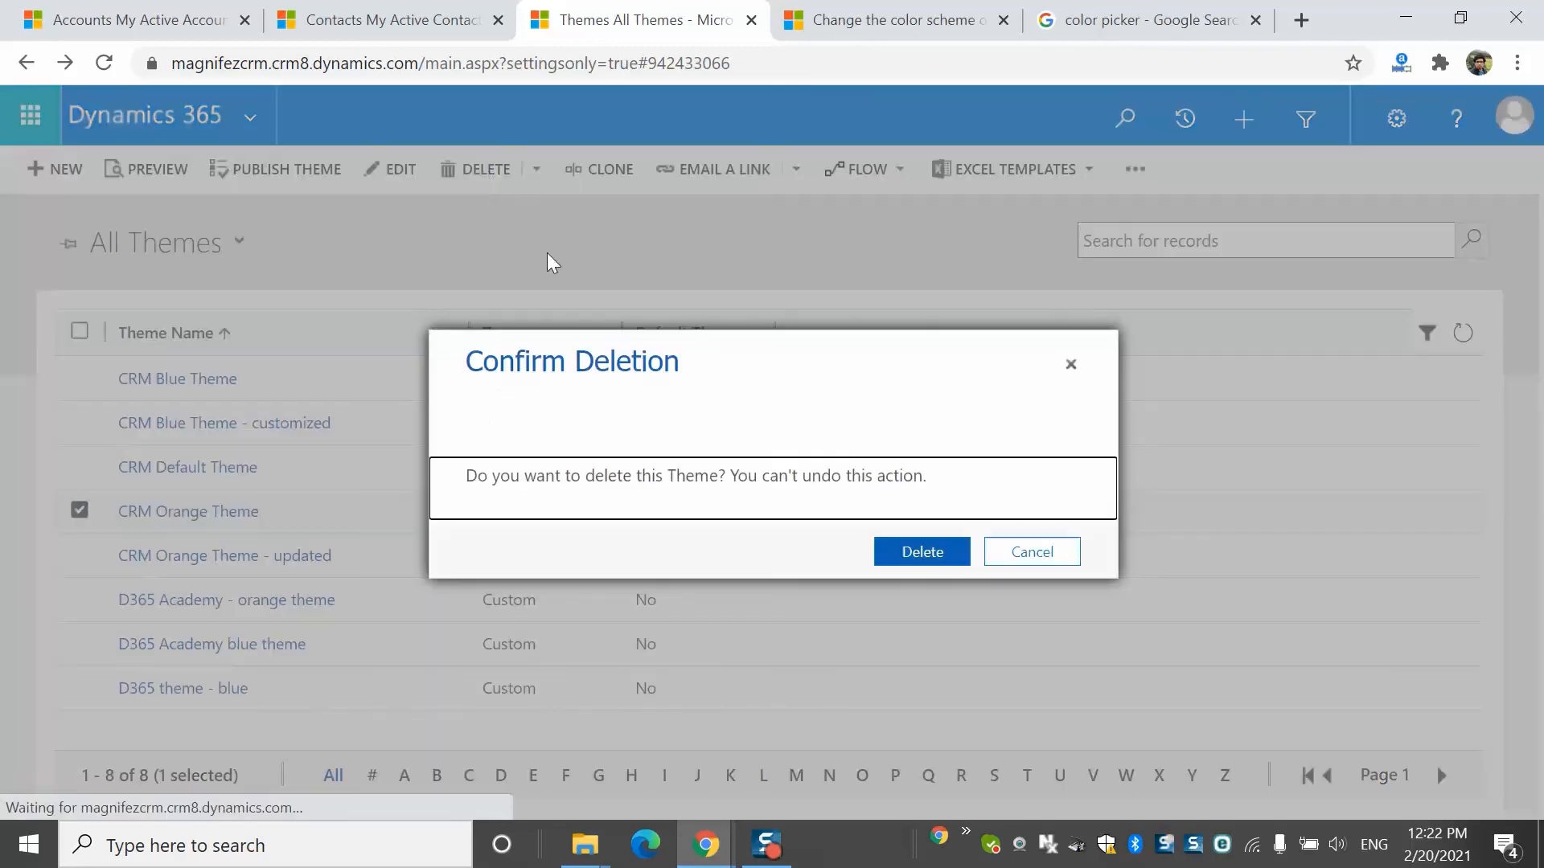
{"action": "left_click", "coordinate": [899, 551]}
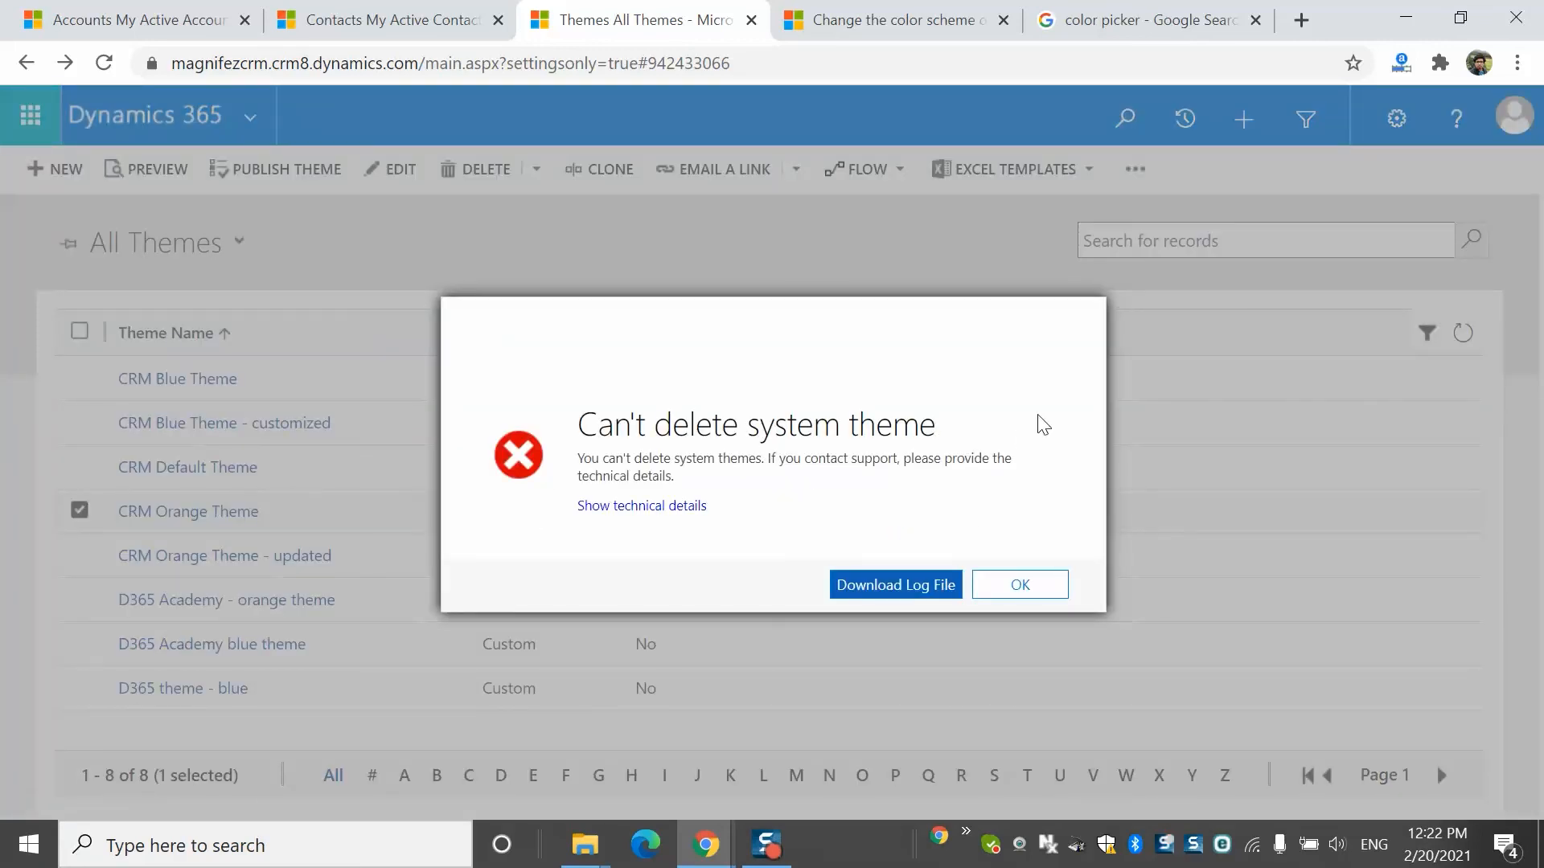
{"action": "left_click", "coordinate": [1013, 594]}
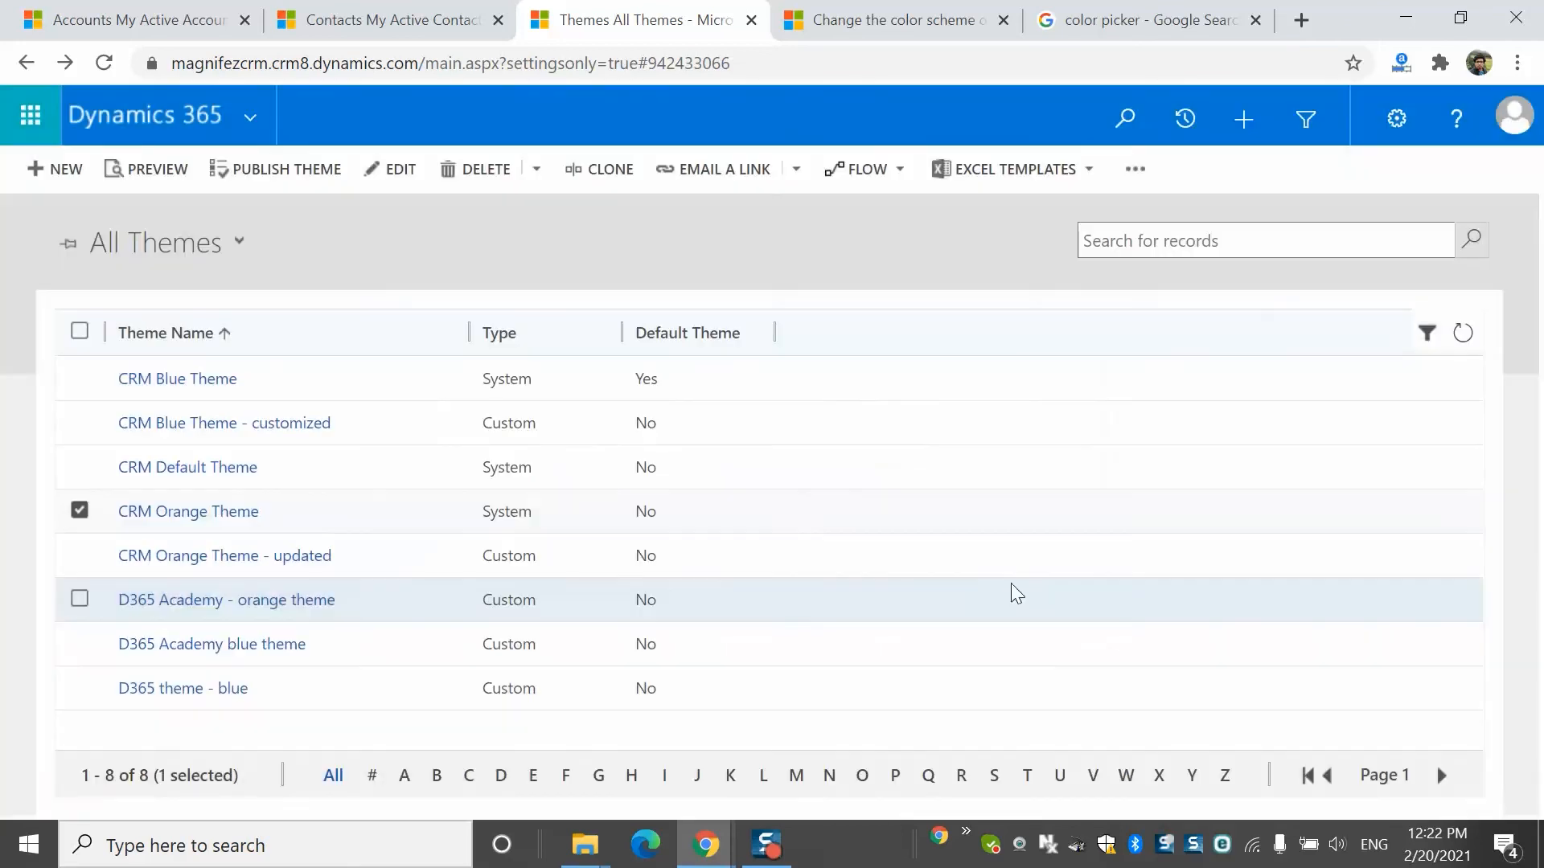
{"action": "left_click", "coordinate": [81, 511]}
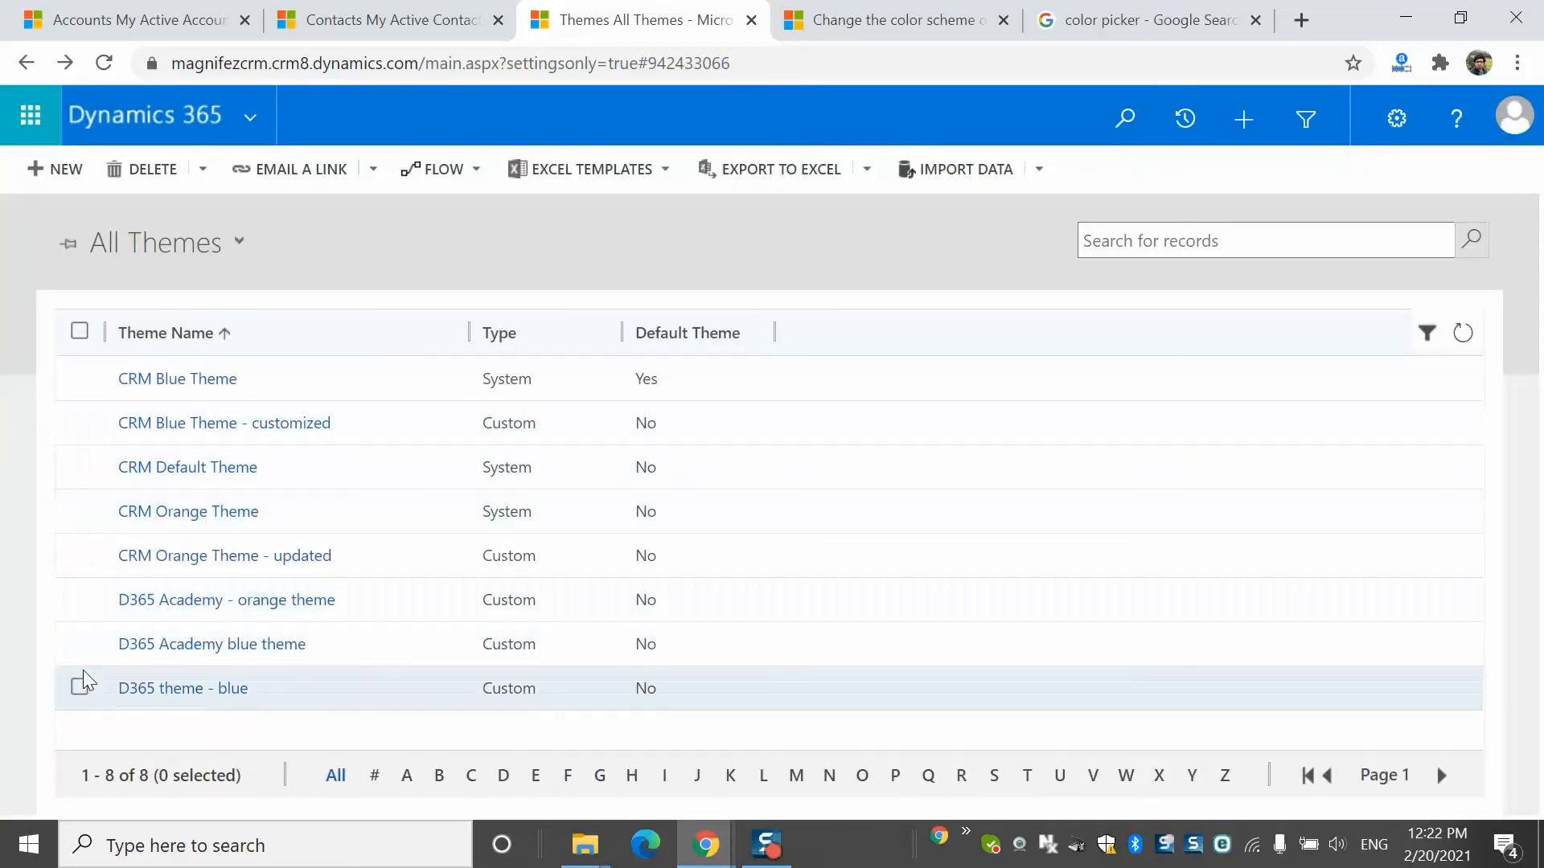
Delete the custom theme D365 Academy blue theme from the All Themes list
{"action": "left_click", "coordinate": [81, 642]}
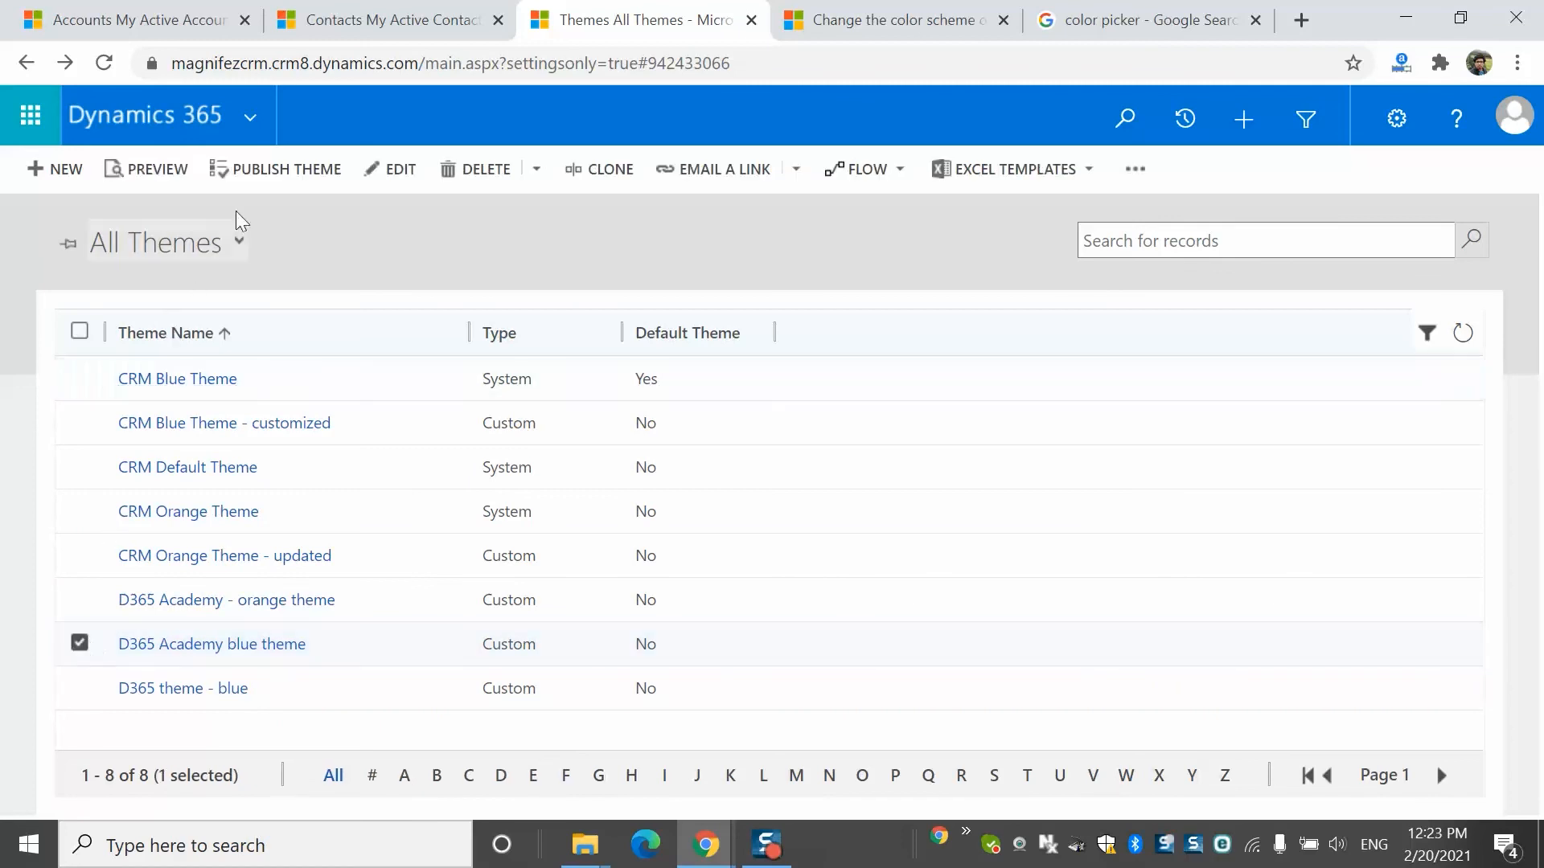
{"action": "left_click", "coordinate": [477, 174]}
{"action": "left_click", "coordinate": [914, 553]}
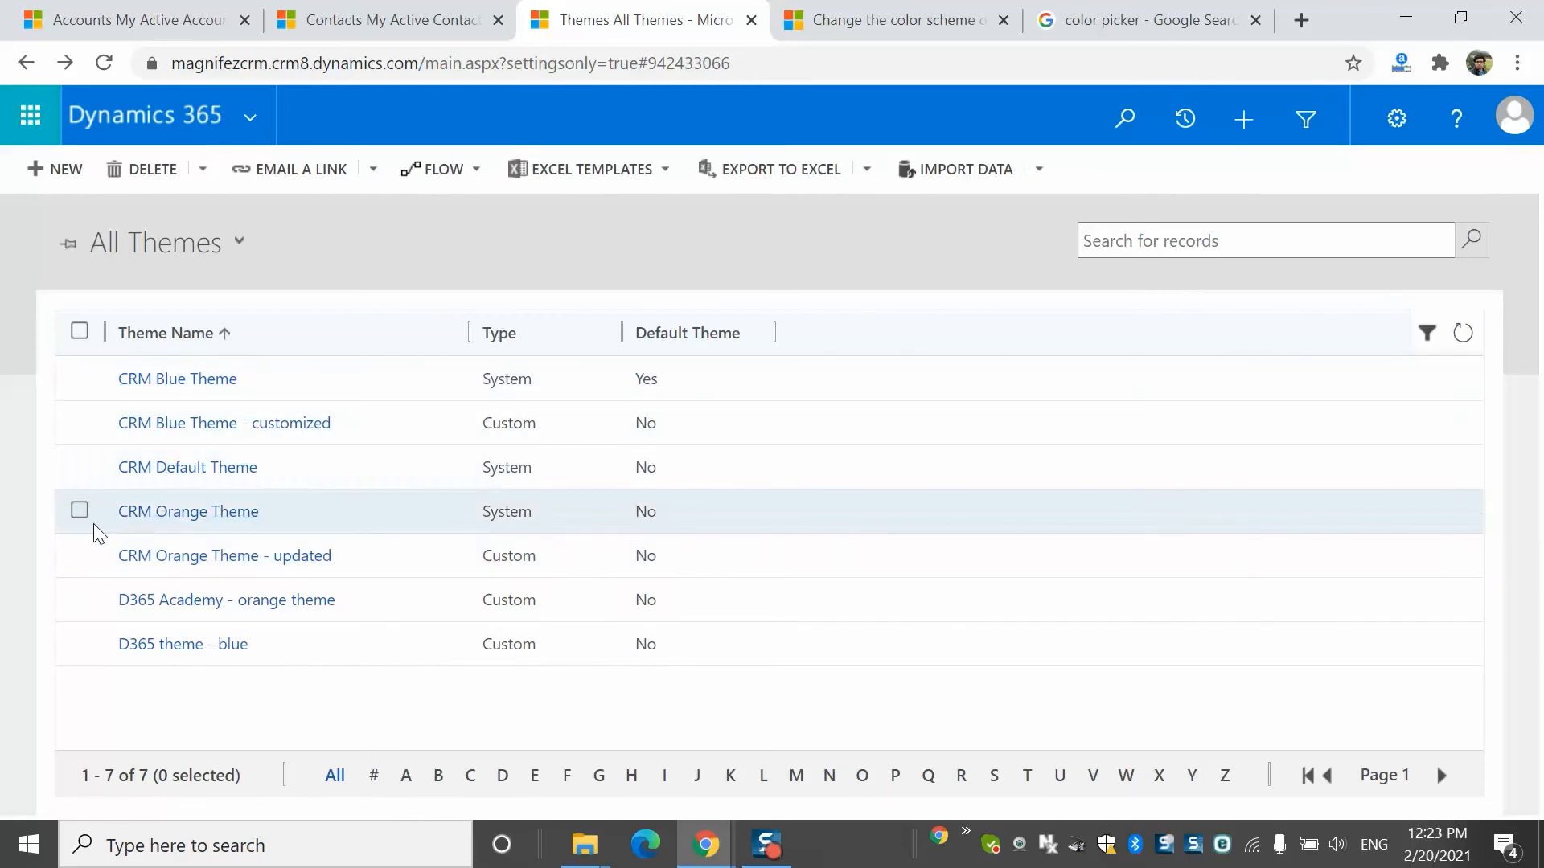
{"action": "left_click", "coordinate": [93, 524]}
{"action": "left_click", "coordinate": [79, 467]}
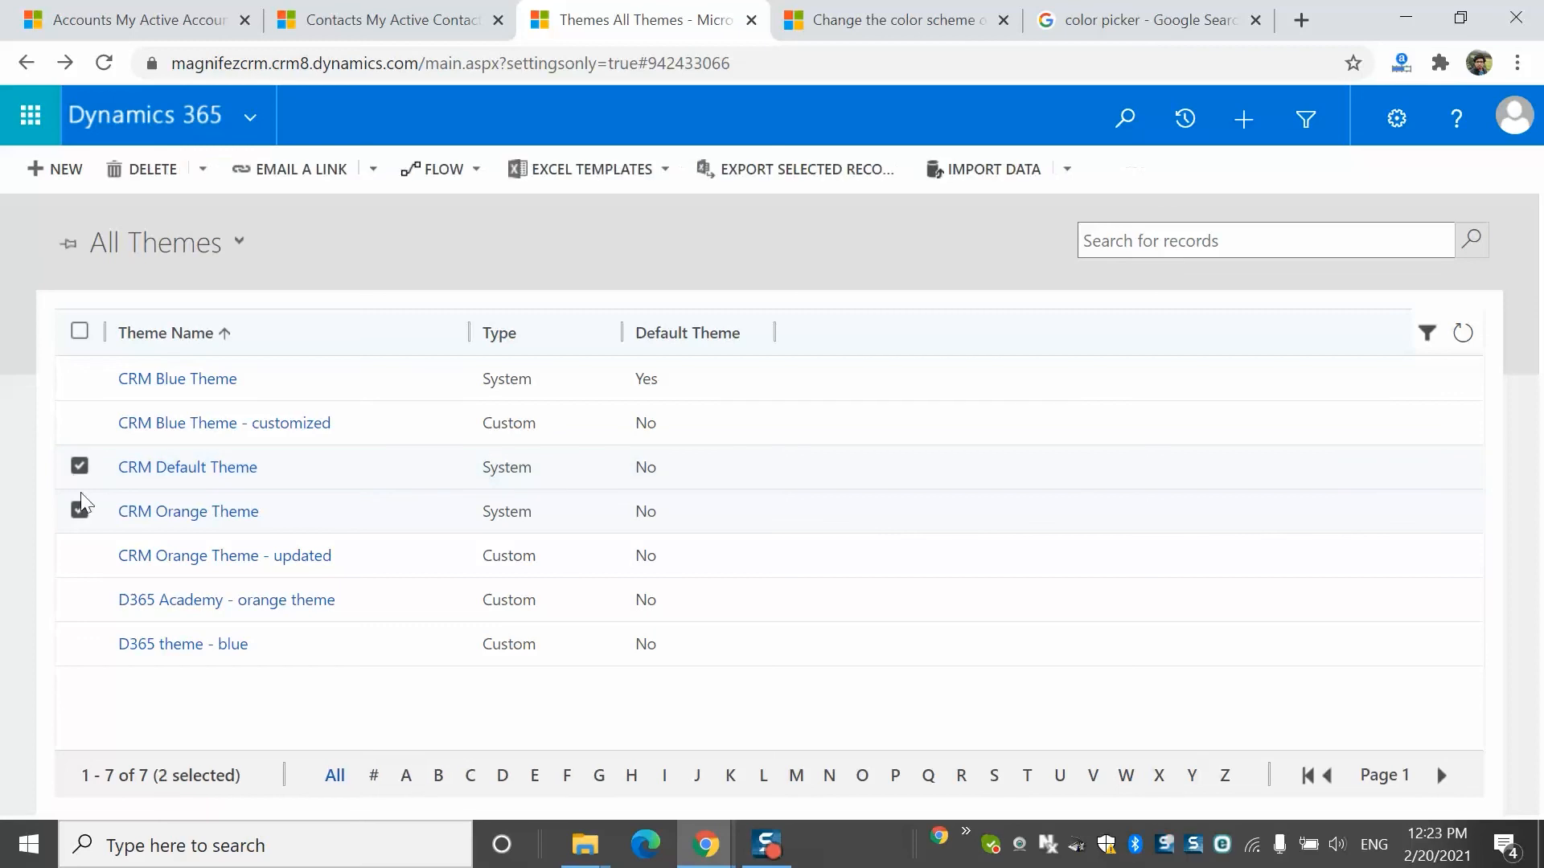
{"action": "left_click", "coordinate": [80, 515]}
{"action": "left_click", "coordinate": [80, 466]}
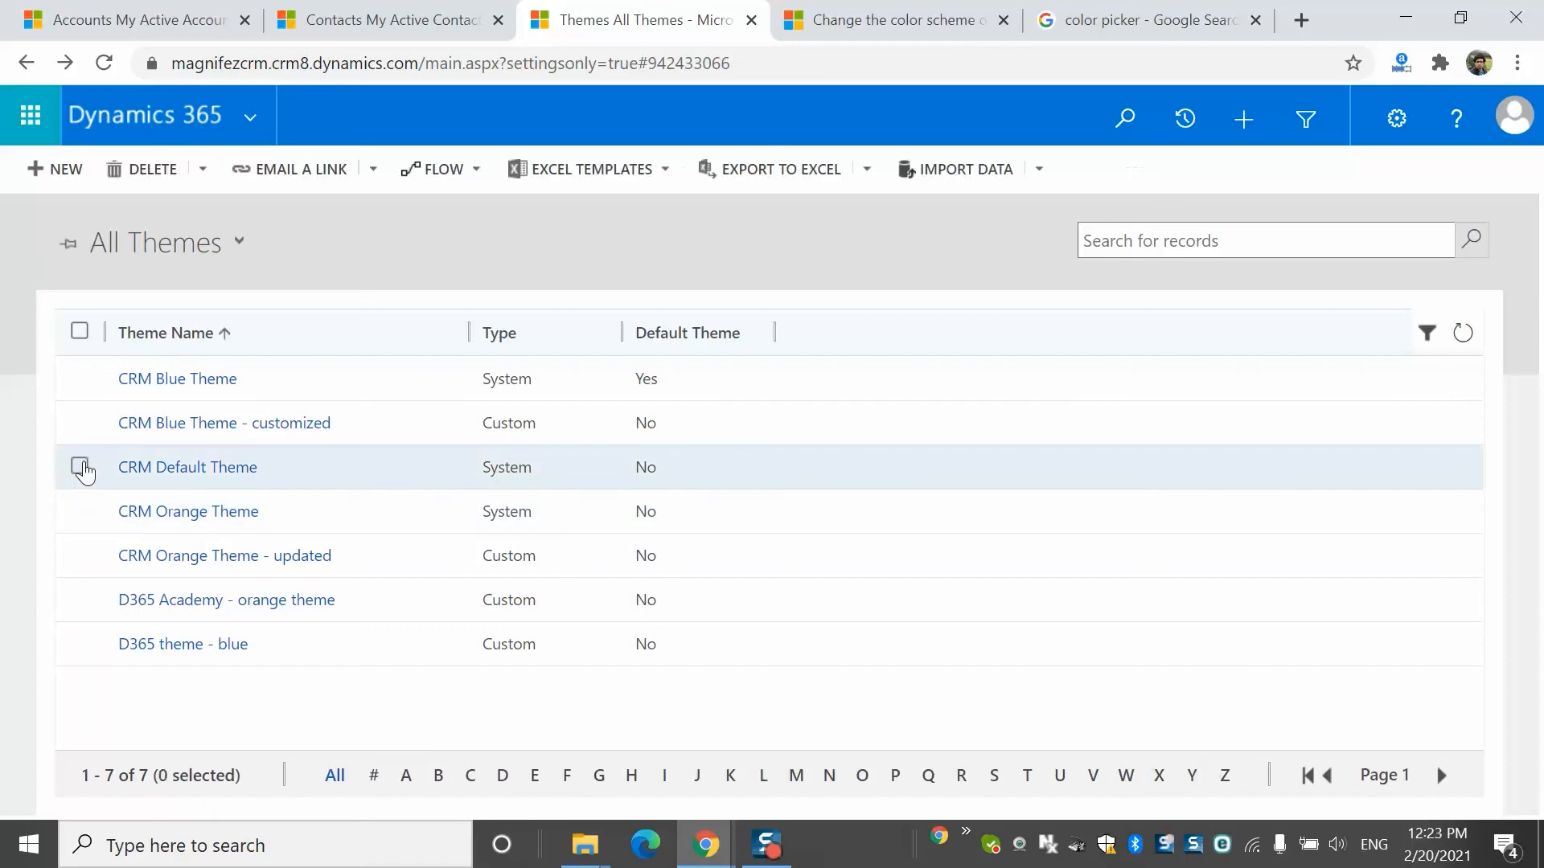